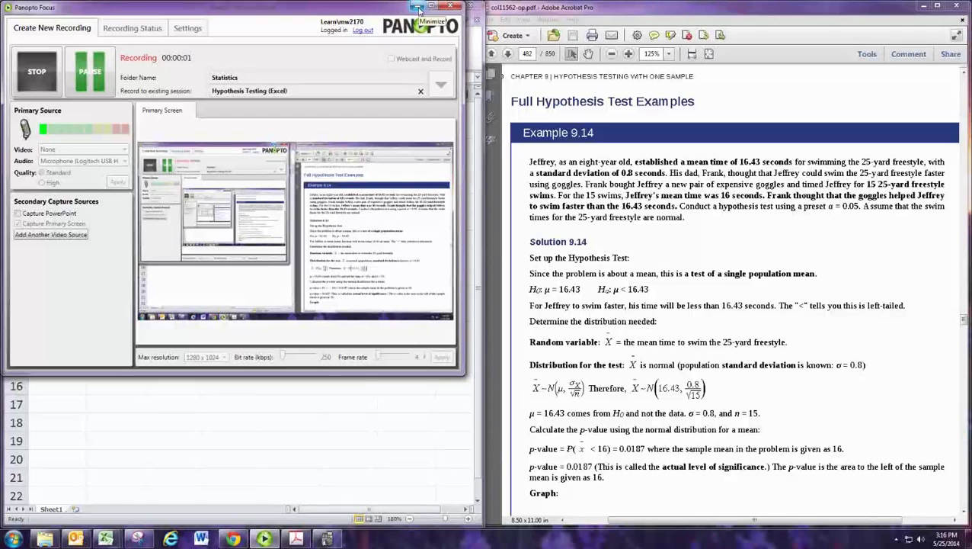
Enter the subtitle "Testing the Mean (with population standard deviation is known)" in cell A2 of the worksheet
left_click(418, 9)
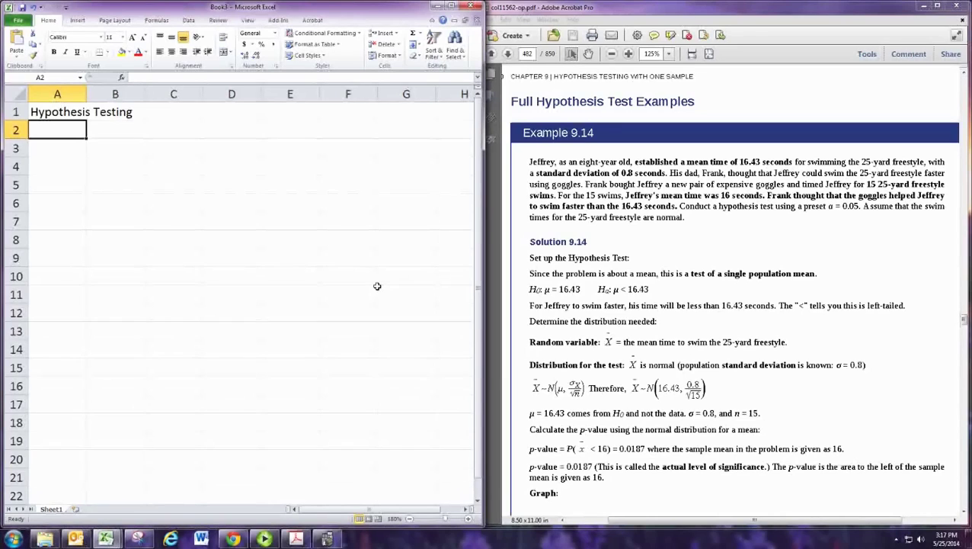
type("Tests")
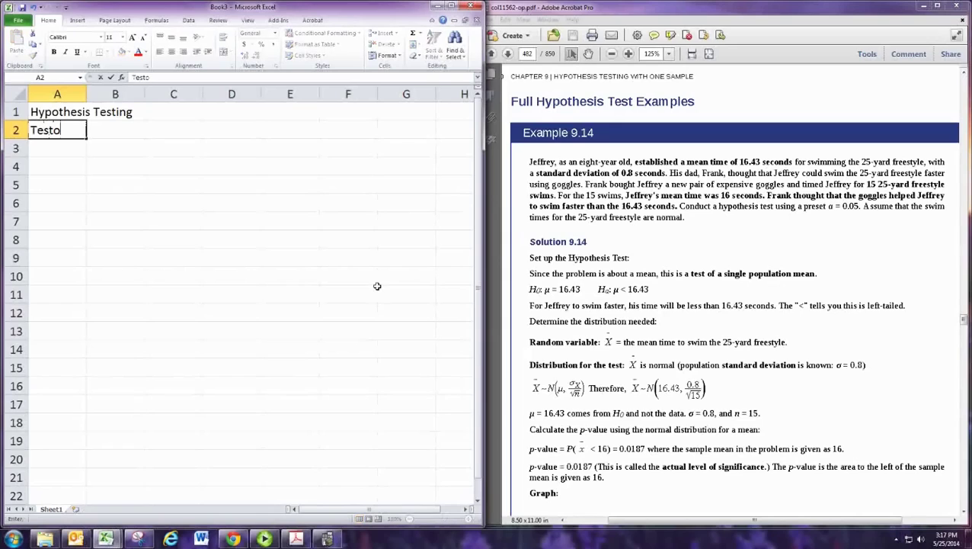
key("BackSpace")
type("ing the Mean ")
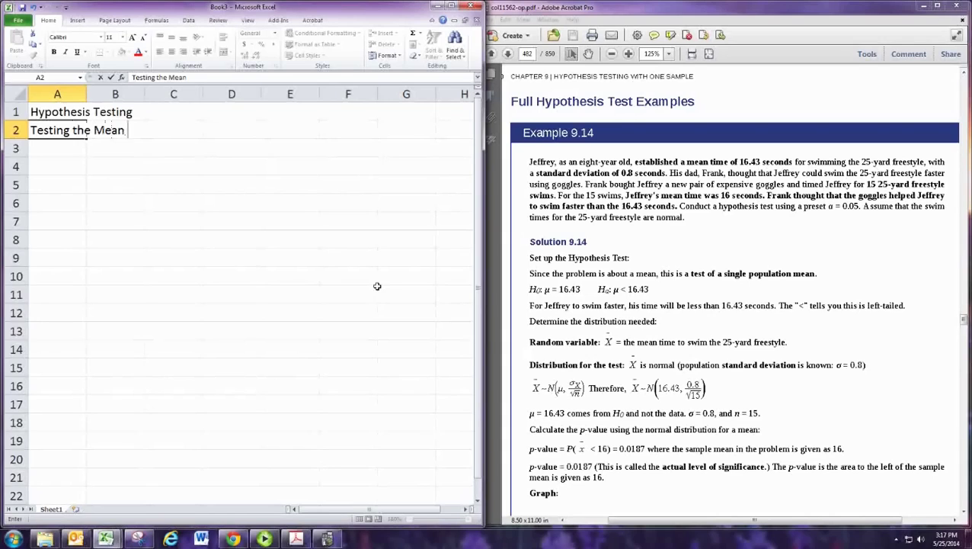
type("(with population s")
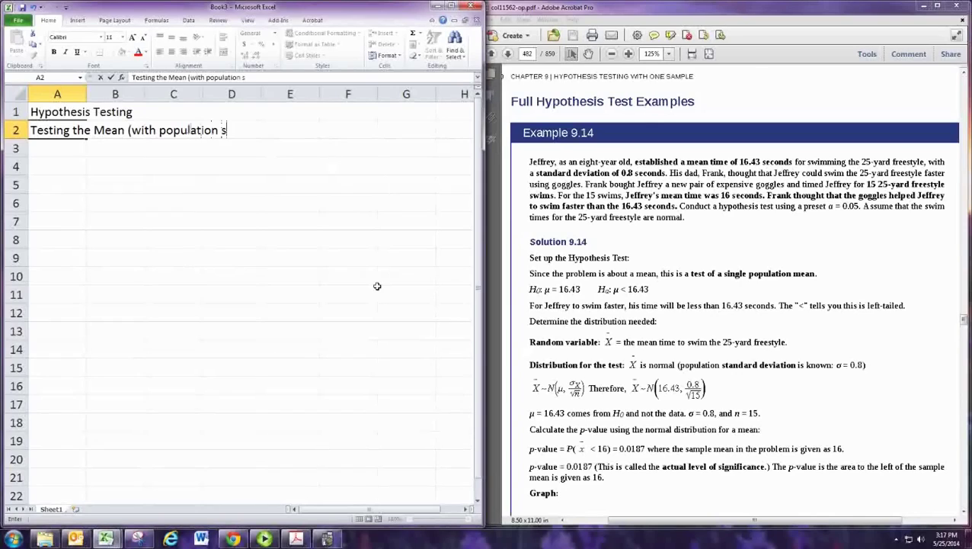
type("tandard de")
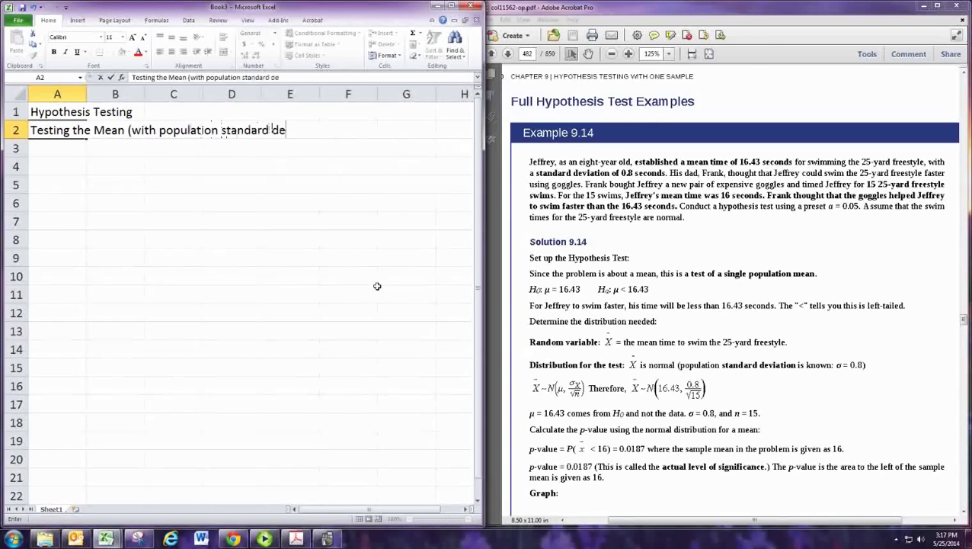
type("viation is ")
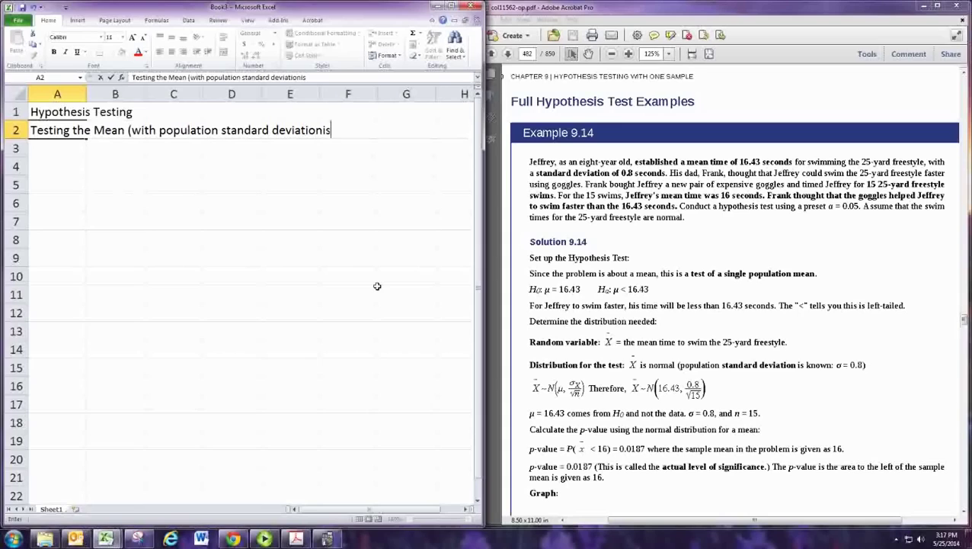
type("known)")
key("Return")
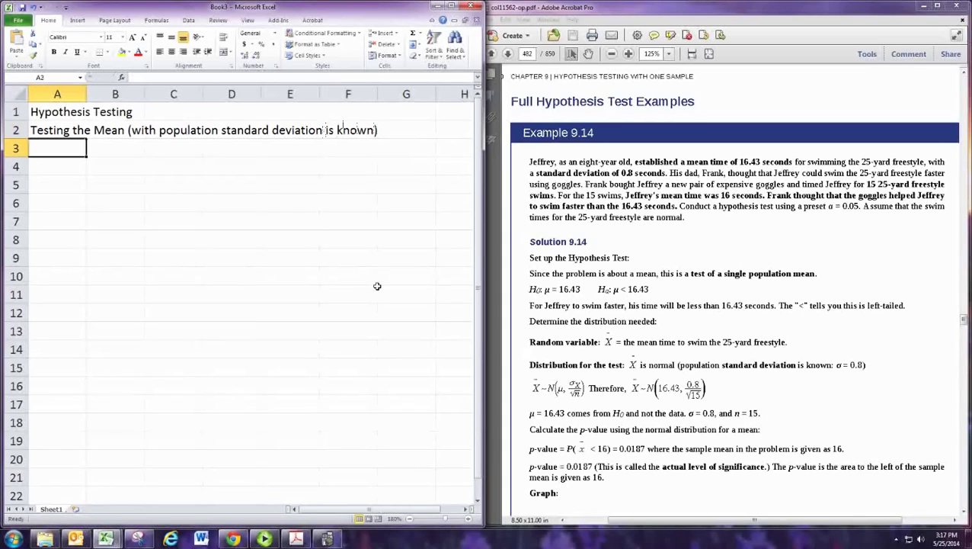
Leave row 3 blank and enter the section heading "Hypotheses" in cell A4
key("Return")
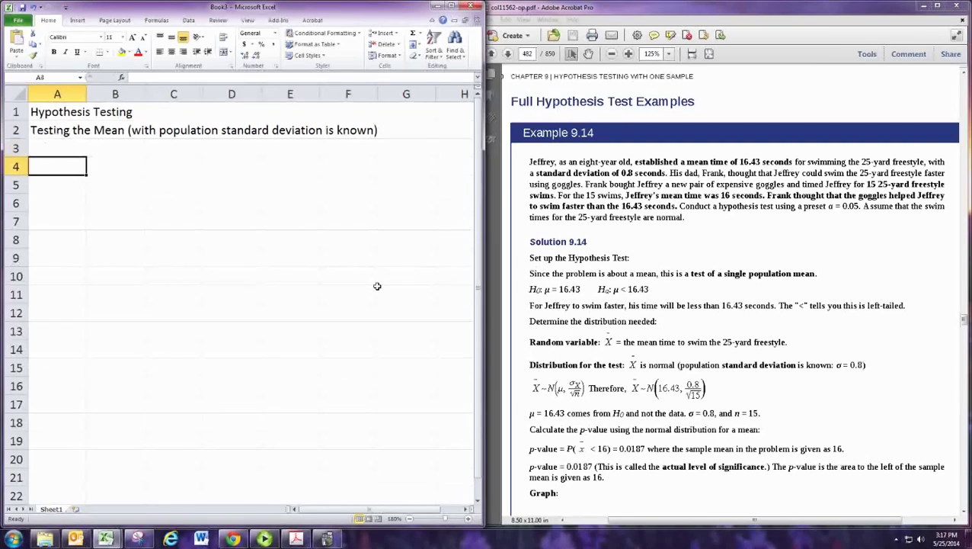
type("Hypotheses")
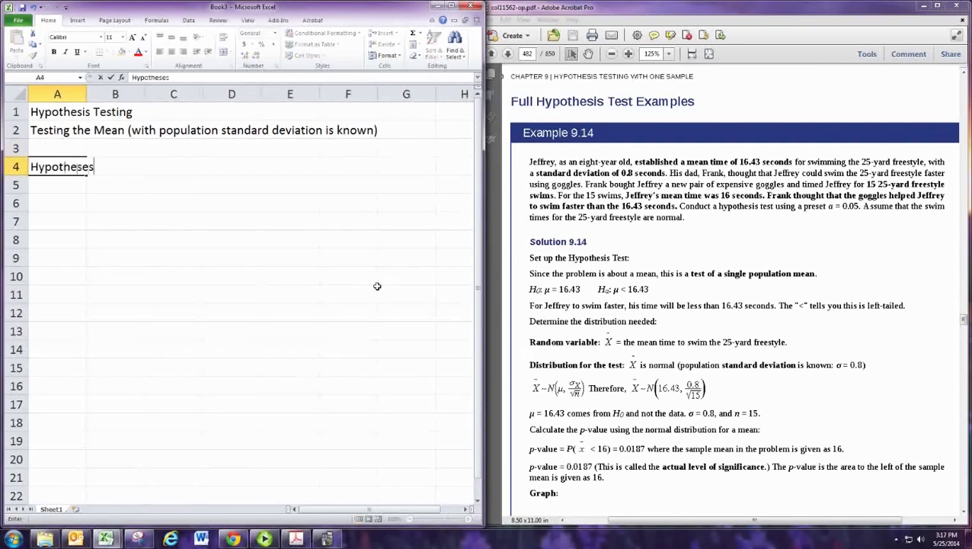
key("Return")
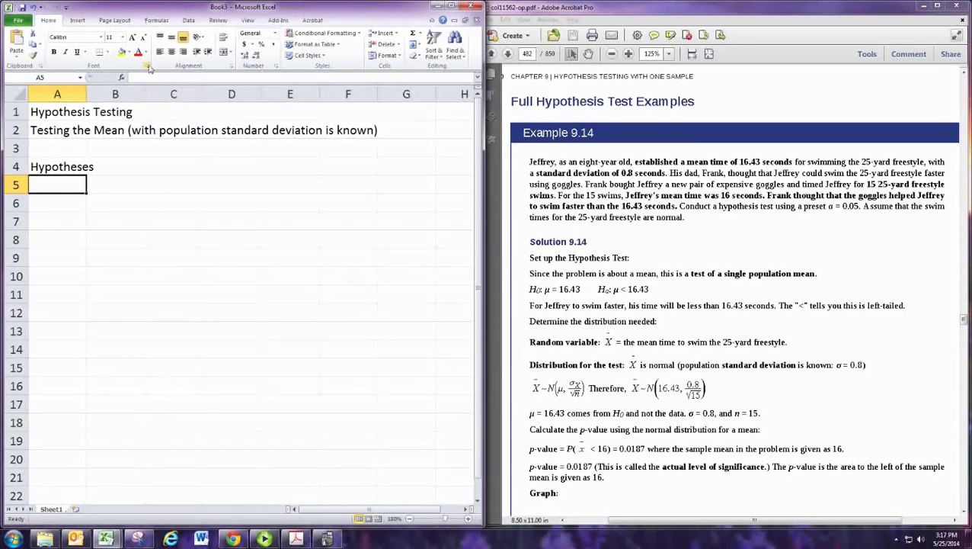
left_click(76, 21)
left_click(449, 37)
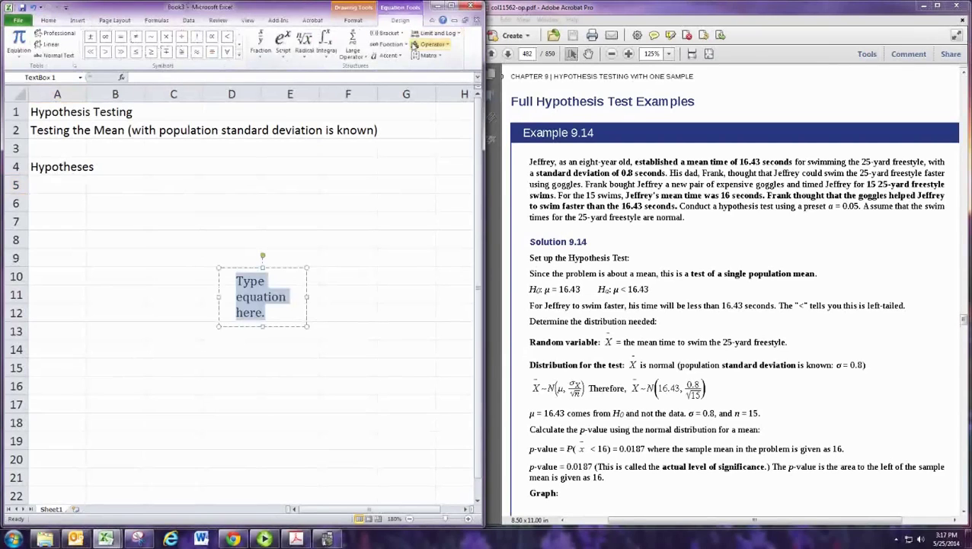
key("Escape")
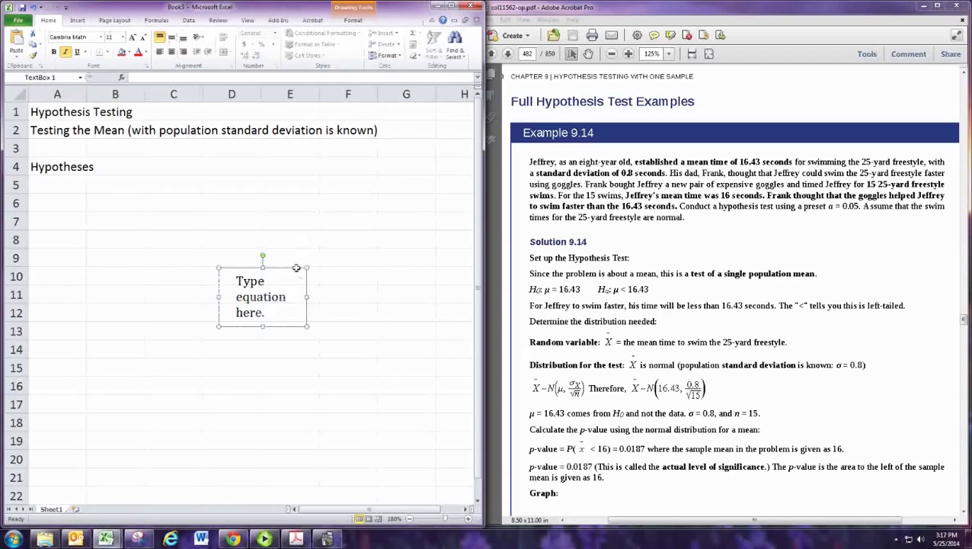
key("Delete")
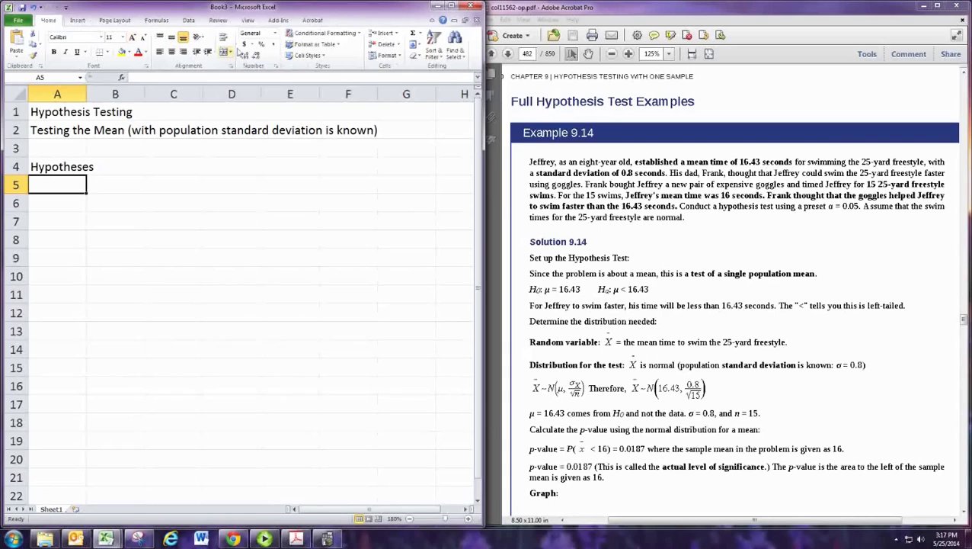
left_click(454, 6)
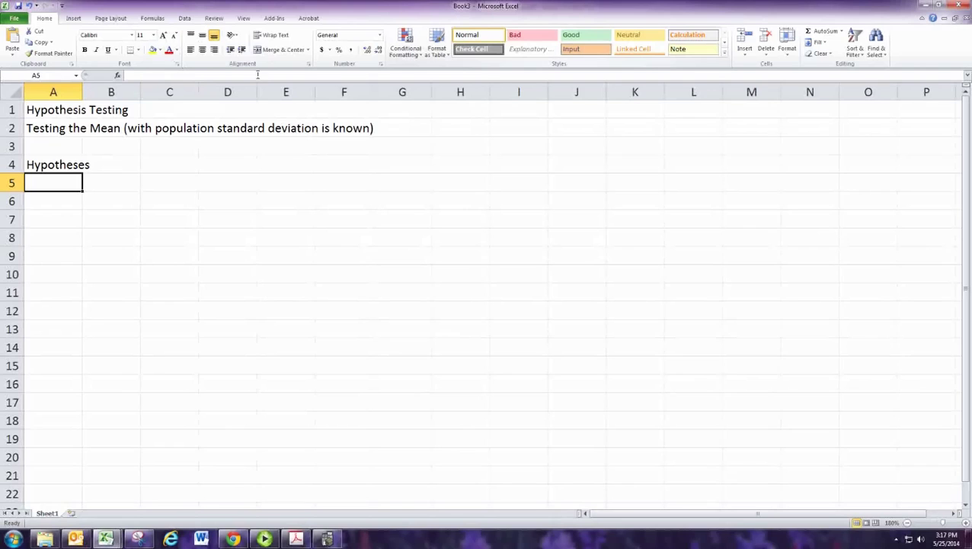
double_click(814, 11)
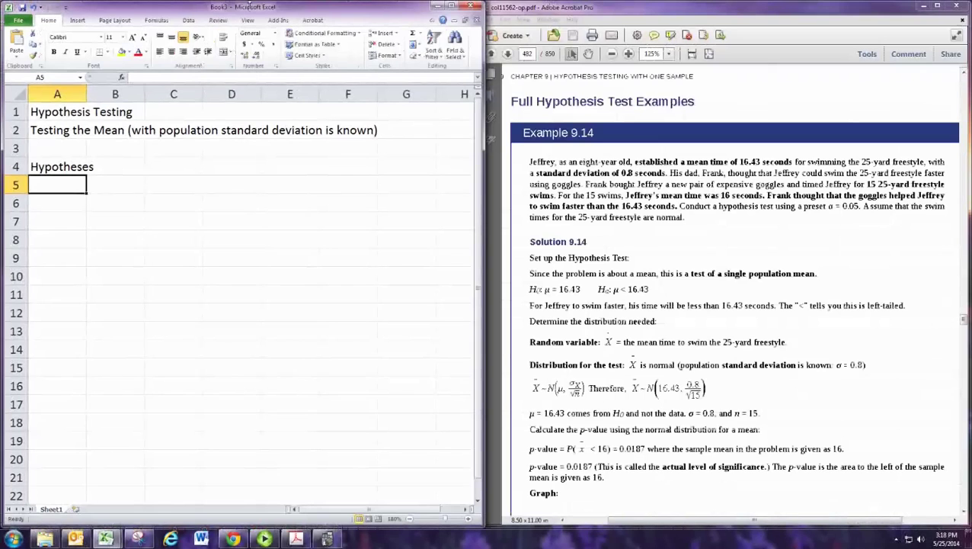
Label the null and alternative hypothesis rows by entering "H0:" in A5 and "H1:" in A6
type("H")
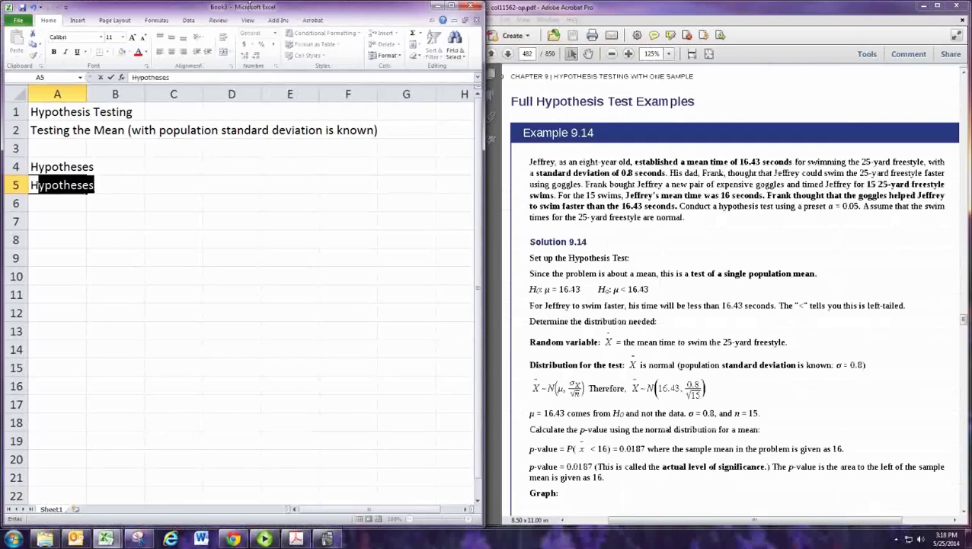
type("o")
key("BackSpace")
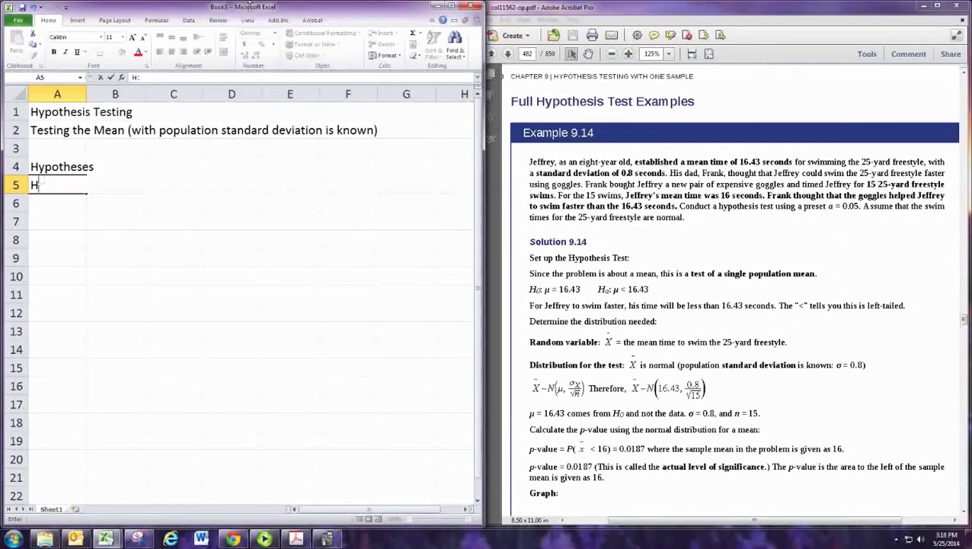
type("0:")
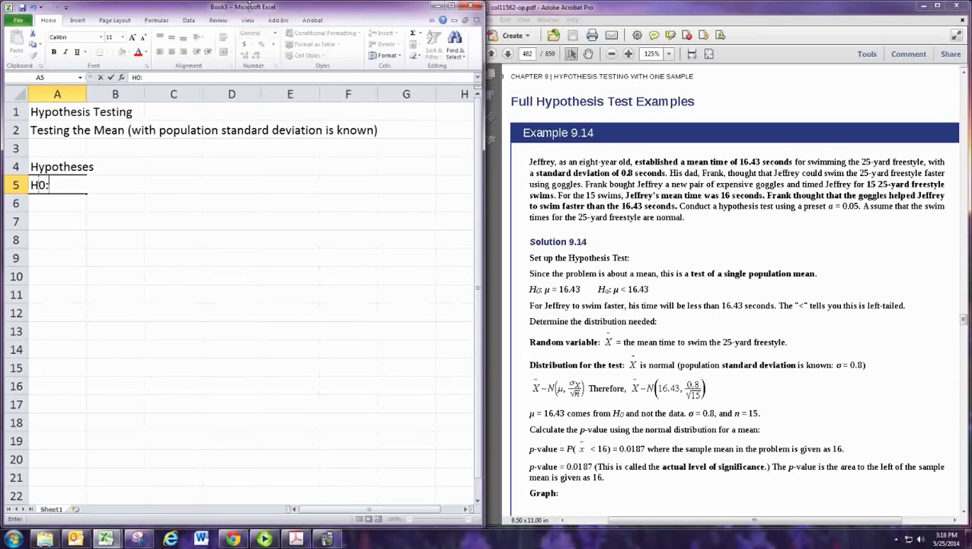
key("Return")
type("H1:")
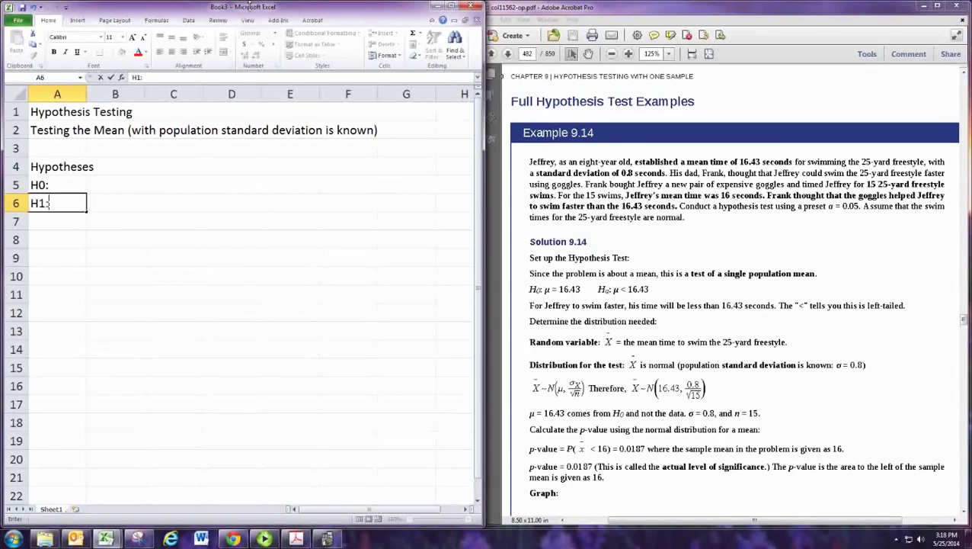
key("Return")
Insert the Greek small letter mu (μ) symbol in cell B5, beside the H0 label
key("Up")
key("Up")
key("Right")
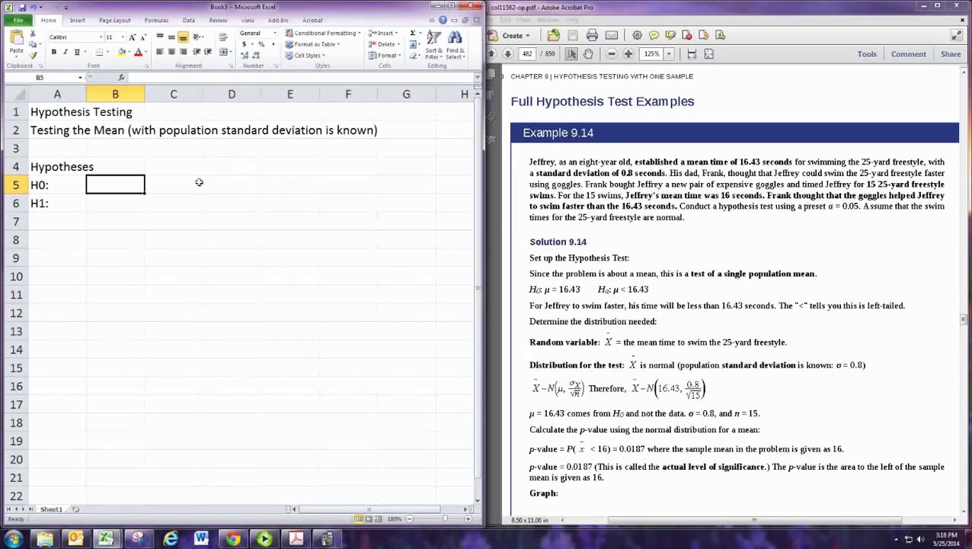
left_click(77, 21)
left_click(446, 44)
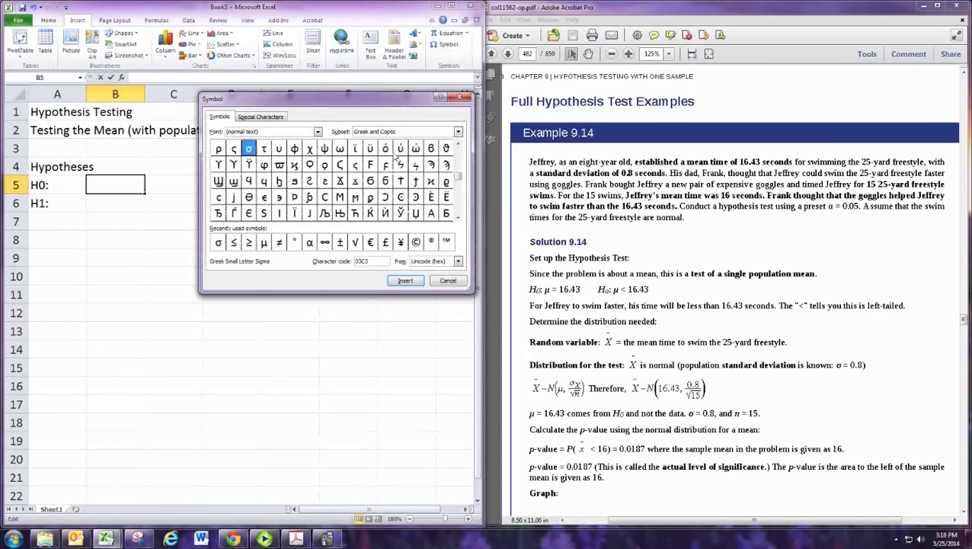
scroll(396, 158, "up", 1)
double_click(385, 148)
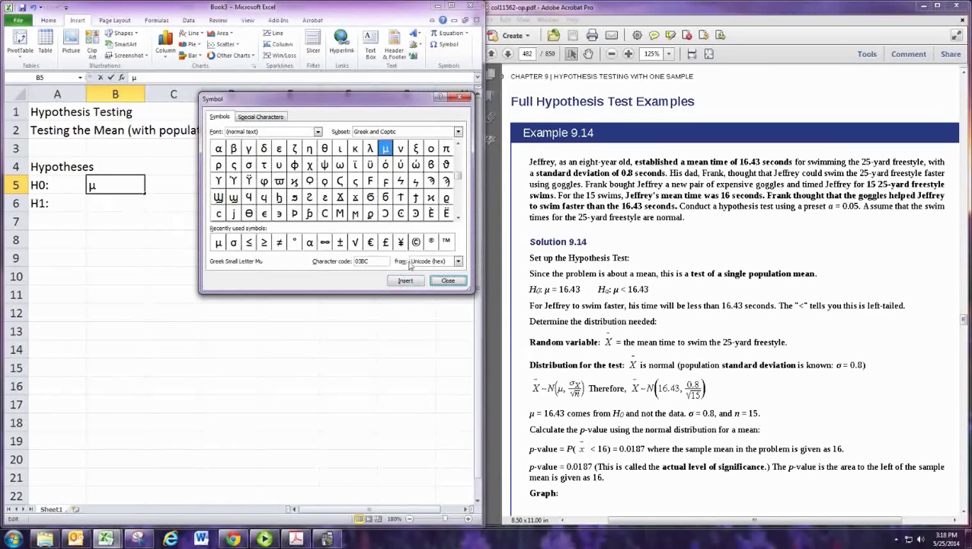
left_click(448, 280)
Insert the μ symbol in cell B6 and add a less-than sign so the cell reads "μ<"
left_click(129, 211)
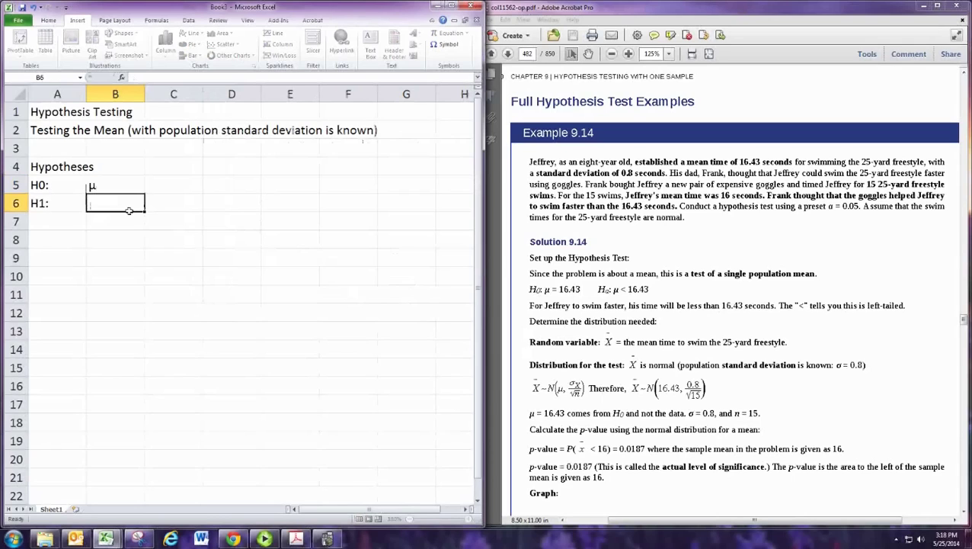
left_click(449, 44)
double_click(335, 223)
left_click(448, 280)
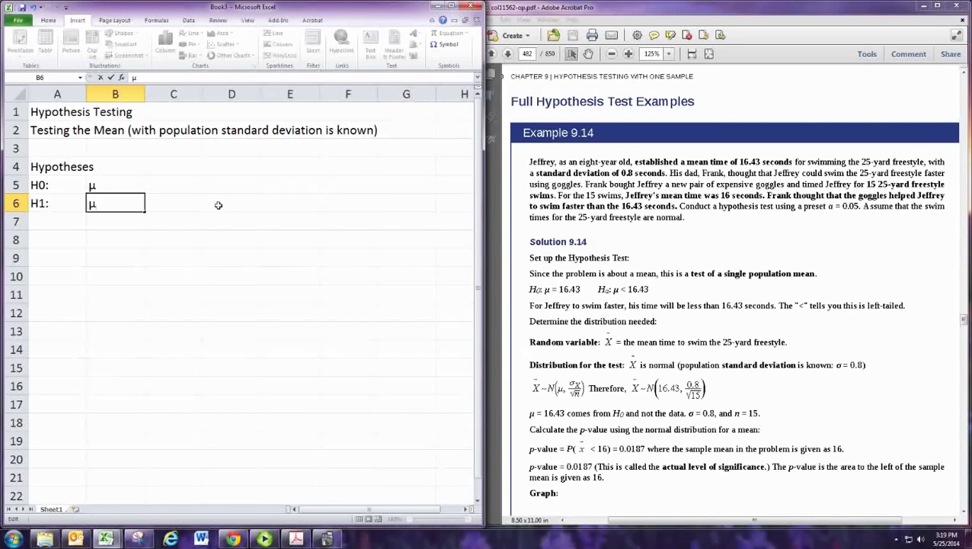
type("<")
key("BackSpace")
type("<")
Enter the hypothesized mean 16.43 in cell C6 and copy it to C5
left_click(182, 202)
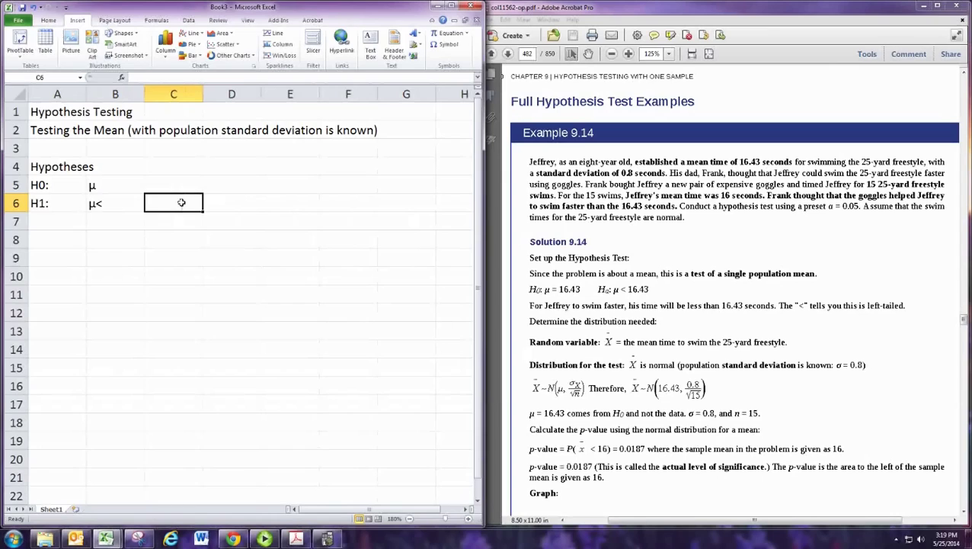
type("1")
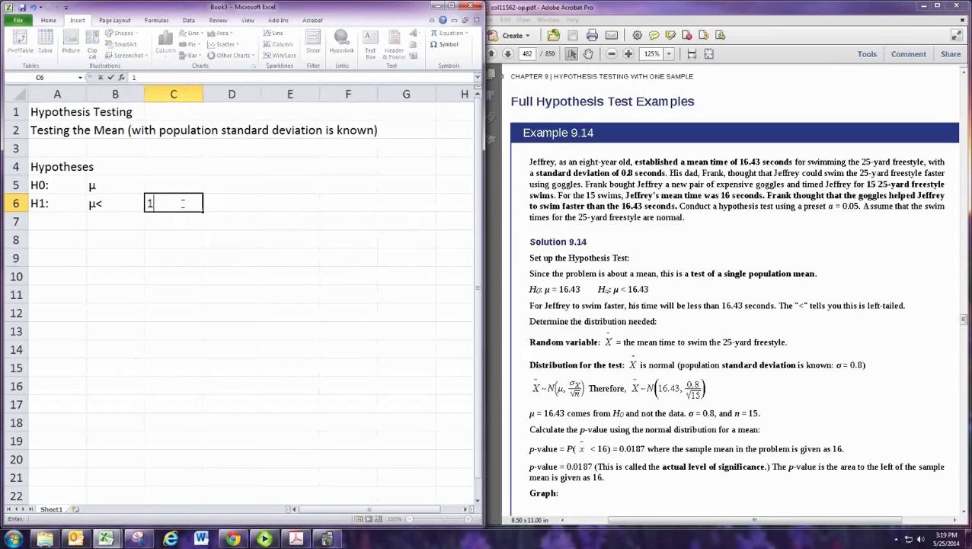
type("6.43")
key("Return")
left_click(182, 203)
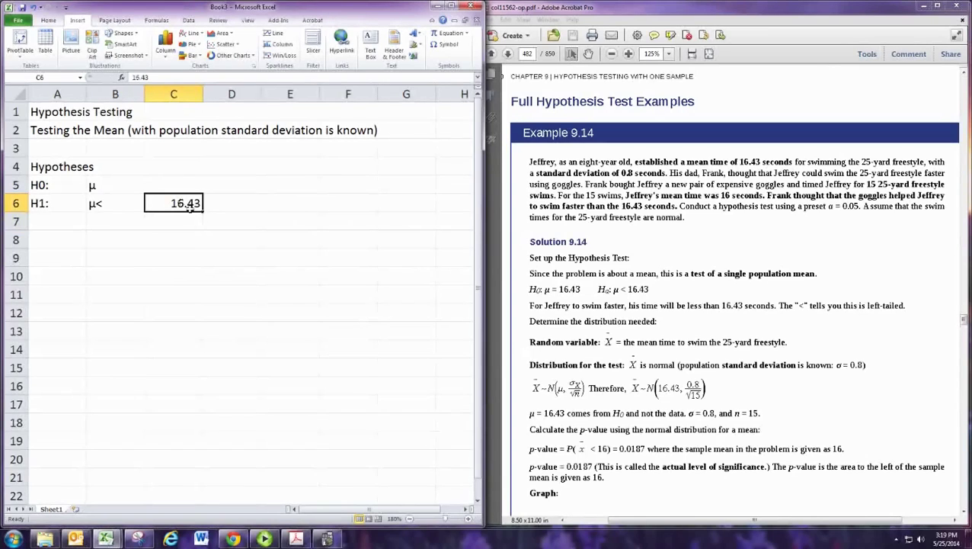
key("ctrl+c")
left_click(190, 190)
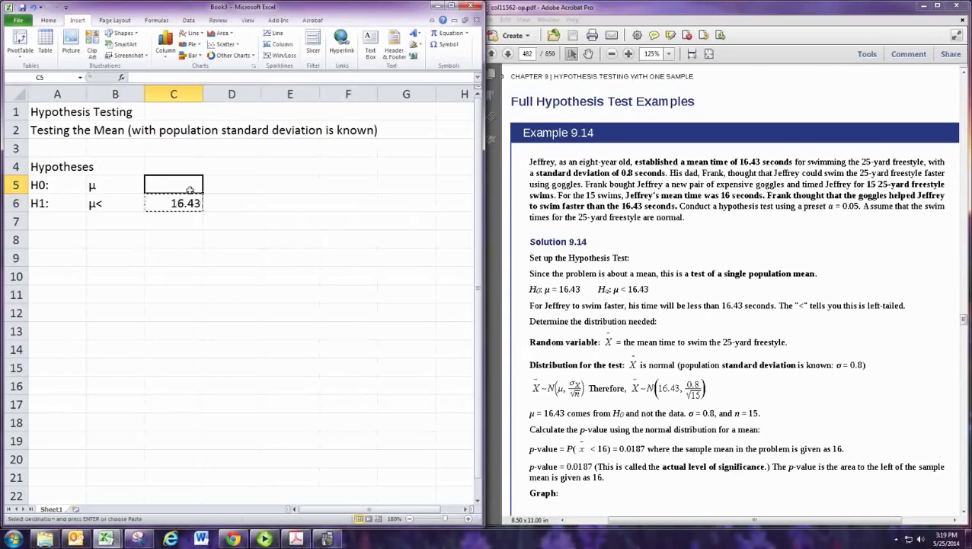
key("ctrl+v")
Right-align the "μ<" entry in cell B6 so it sits against its value
key("Left")
key("Down")
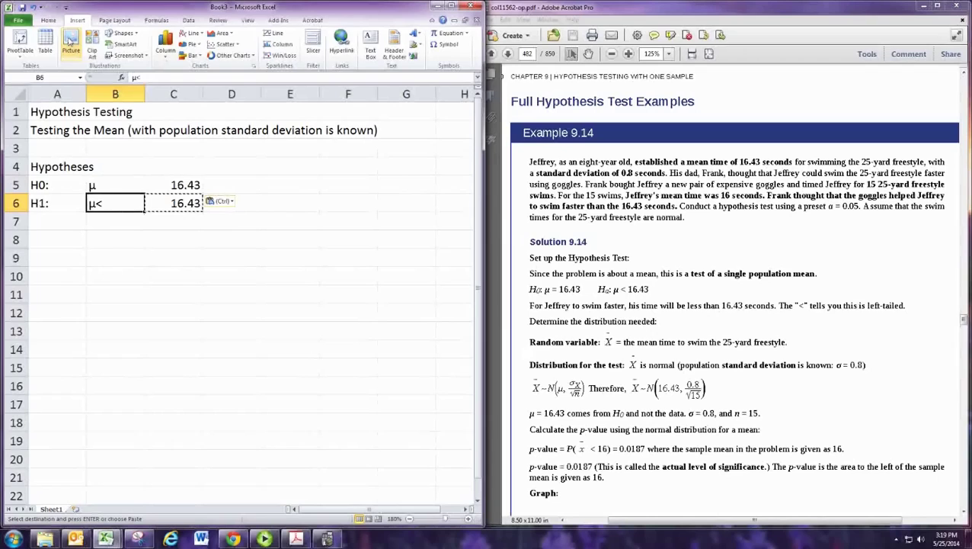
left_click(48, 20)
left_click(183, 52)
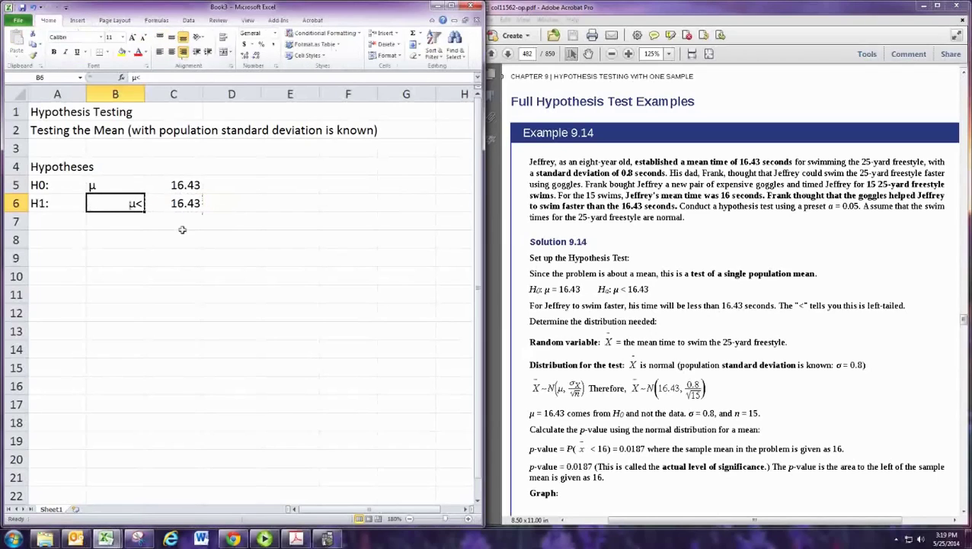
Add an equals sign after μ in cell B5 and right-align the cell
left_click(108, 188)
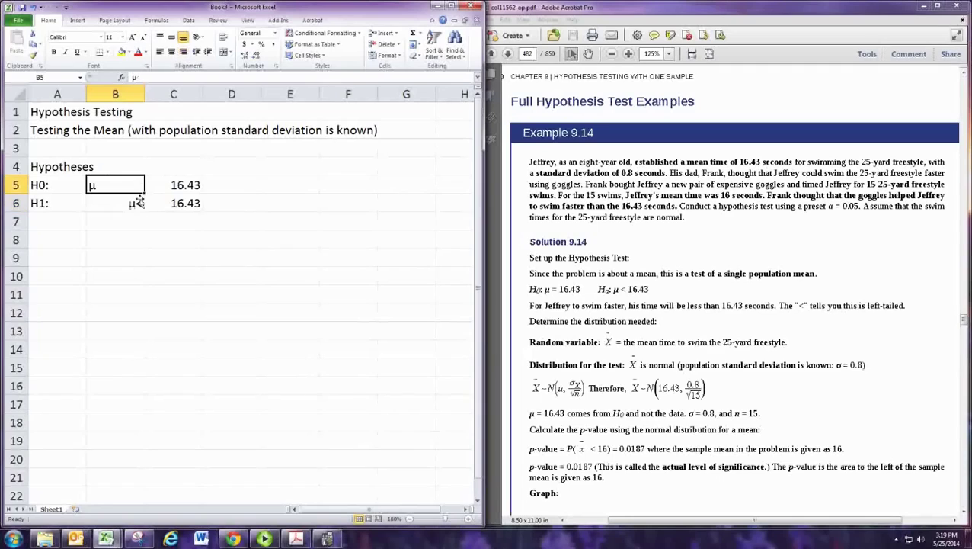
double_click(125, 189)
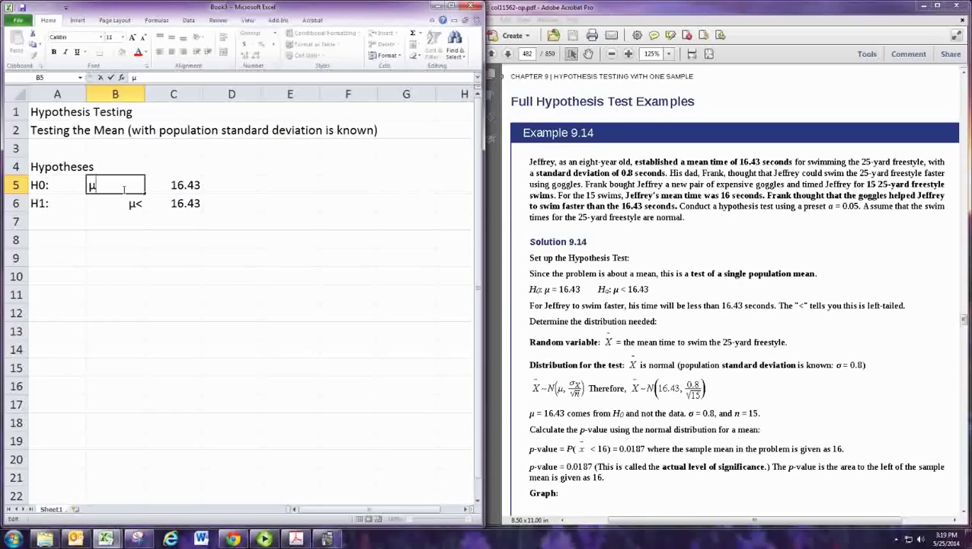
type("=")
key("ctrl+Return")
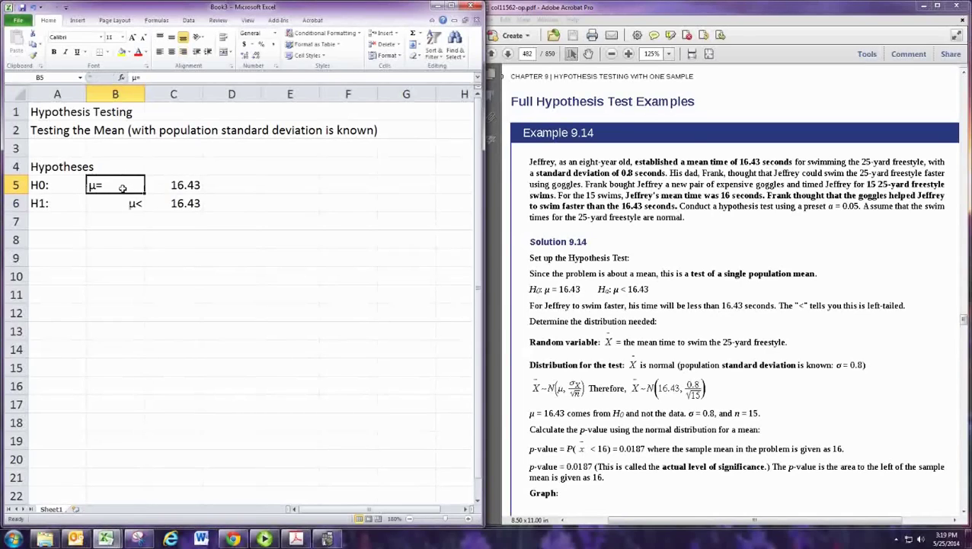
Label cell A8 "Type of Test:" and enter "Left-Tailed Test" in C8
left_click(168, 241)
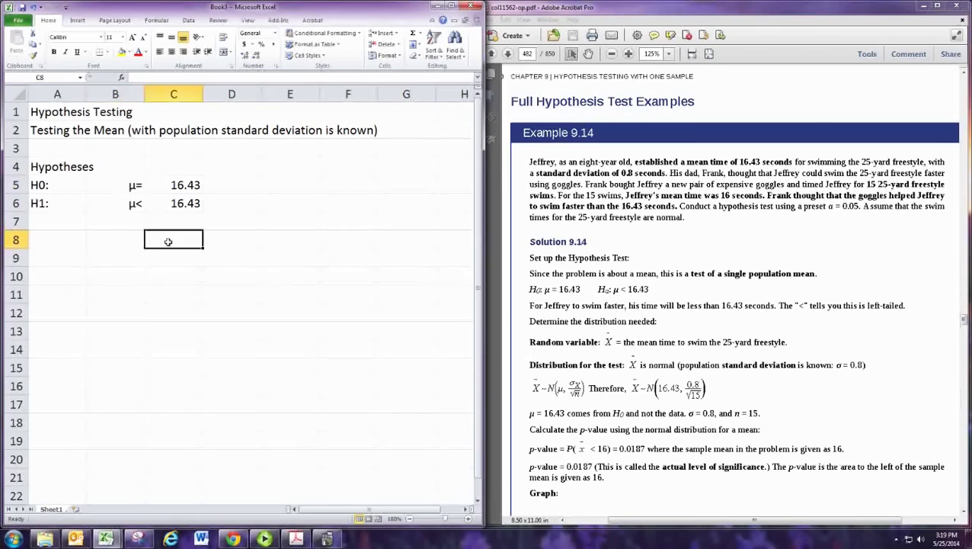
left_click(48, 240)
type("Type")
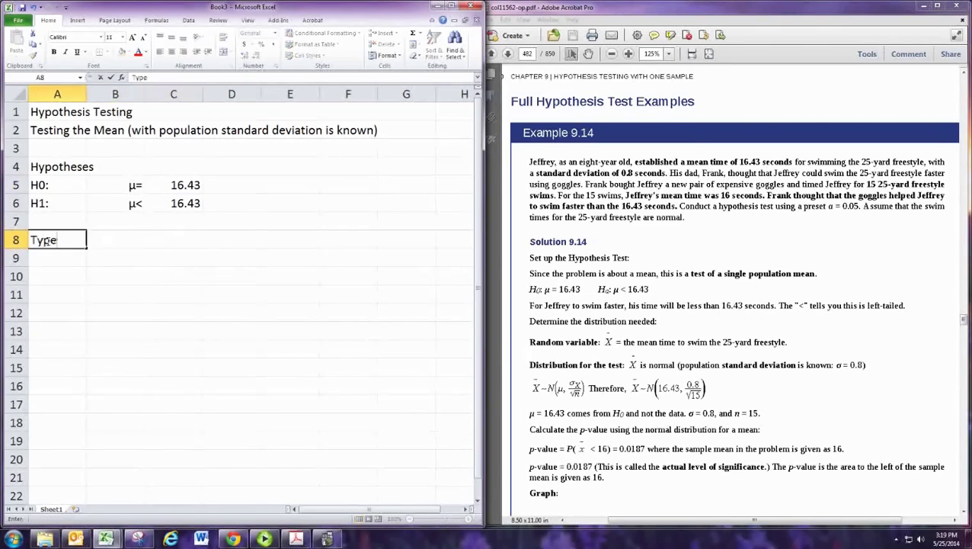
type(" of Test:")
key("Tab")
key("Tab")
key("Tab")
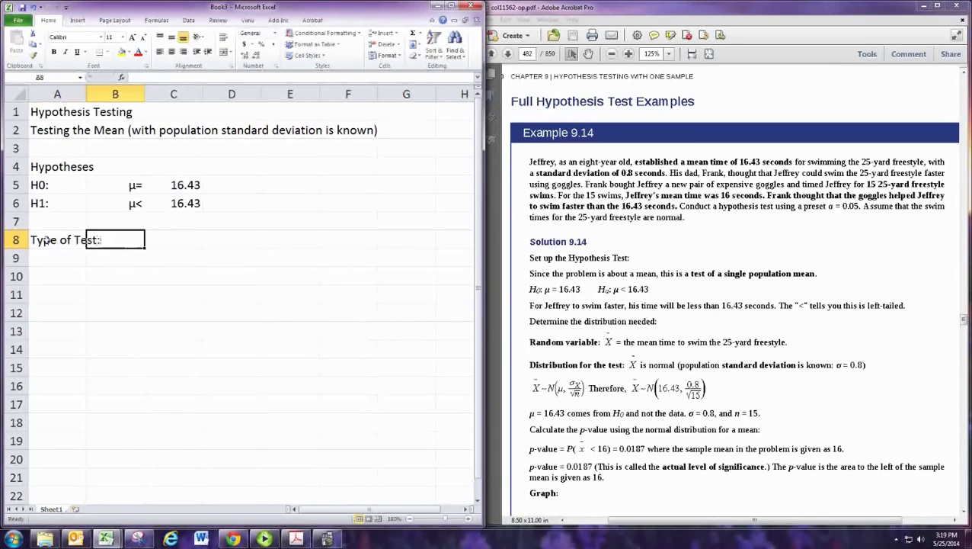
key("Left")
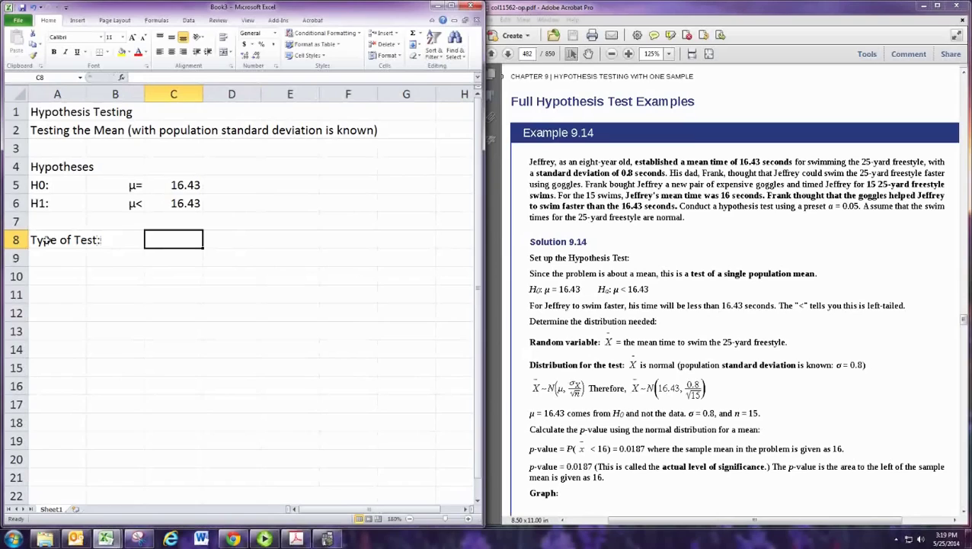
type("Left-")
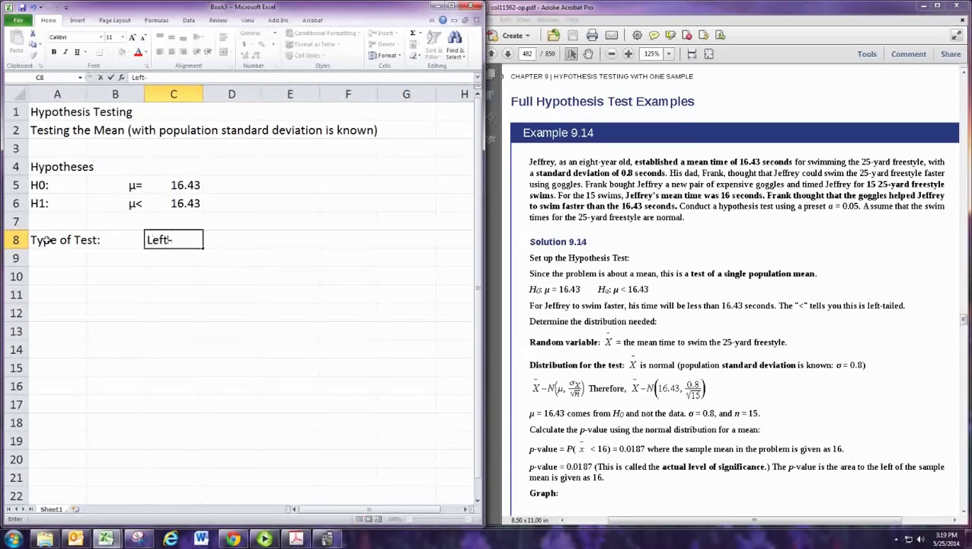
type("Tailed Tes")
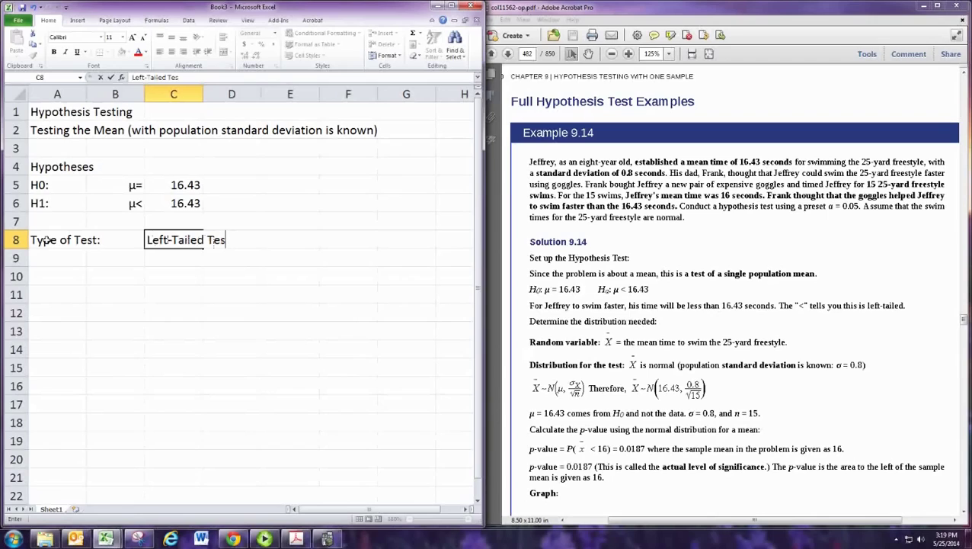
type("t")
key("Return")
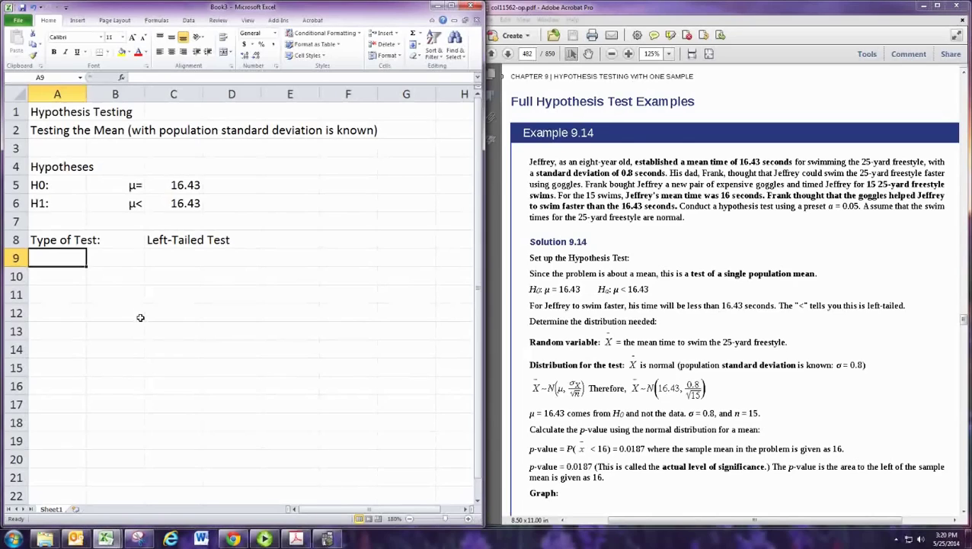
Label cell A9 "Type of Distribution:" and start the entry in C9 with "Normal Distribution since"
type("Type of Dist")
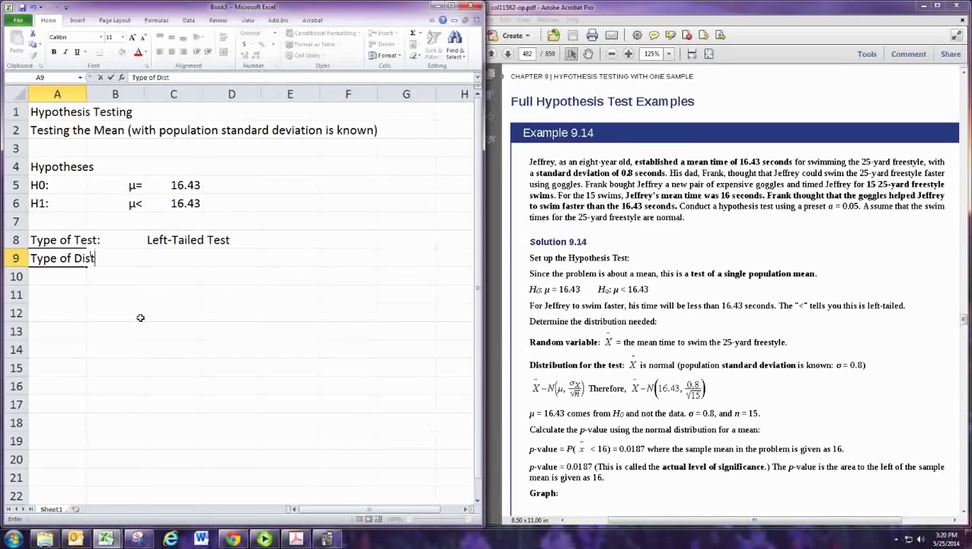
type("ribution:")
key("Tab")
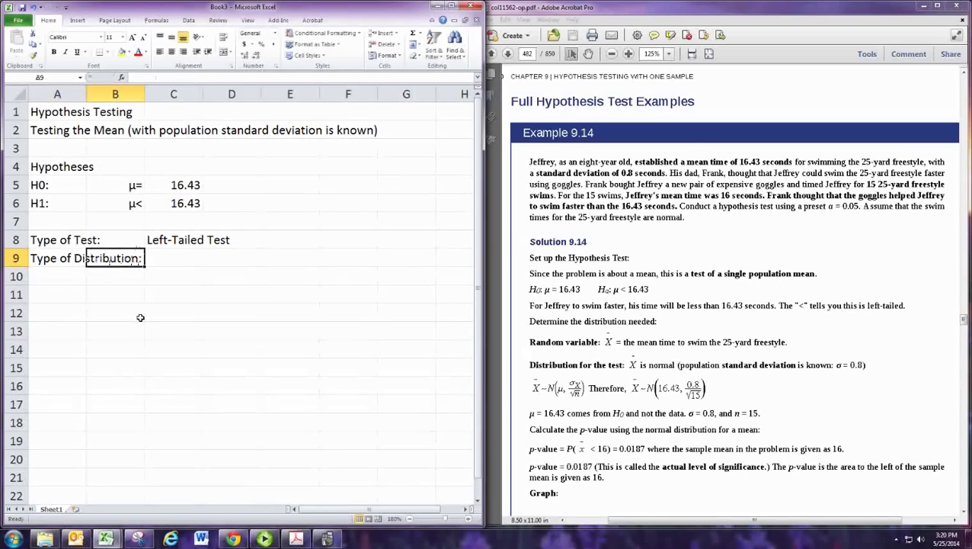
key("Tab")
type("Normal dist")
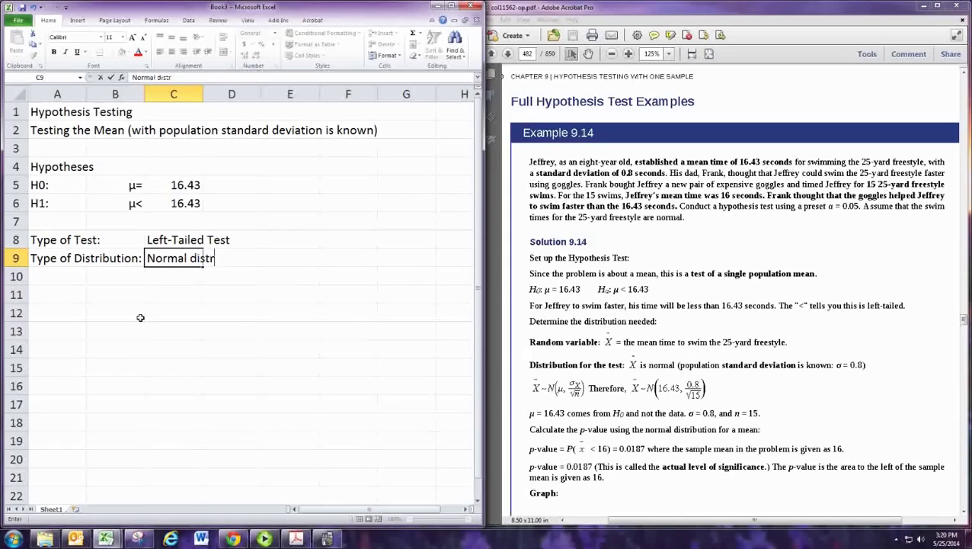
key("BackSpace")
key("BackSpace")
key("BackSpace")
key("BackSpace")
type("Distribution since")
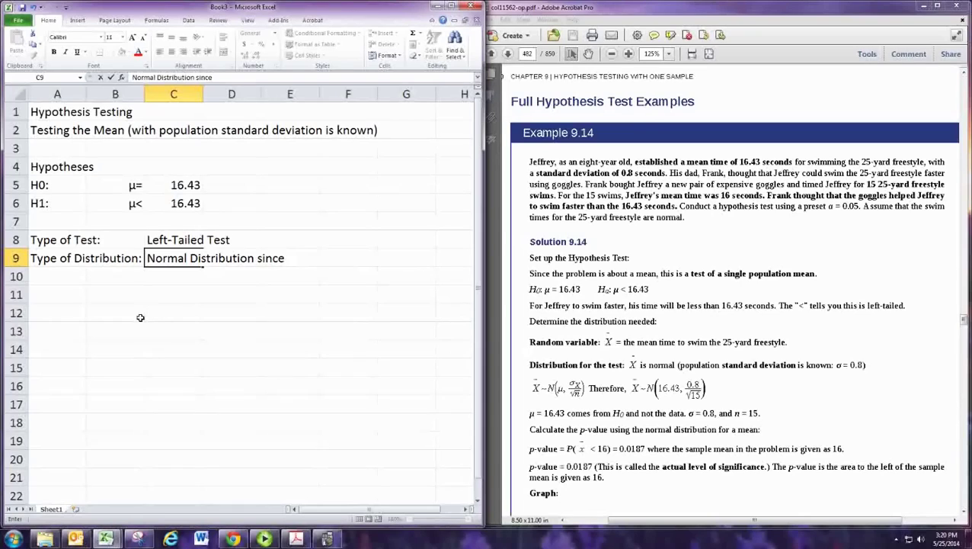
Insert the σ symbol after "since" in cell C9 and complete the entry with "is known"
left_click(80, 21)
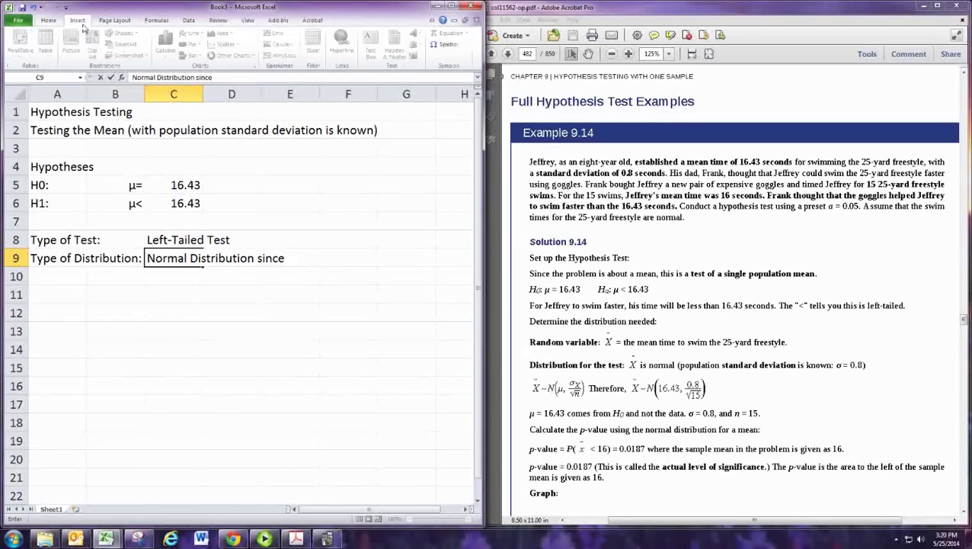
left_click(448, 44)
type("is known")
key("BackSpace")
key("BackSpace")
key("BackSpace")
key("BackSpace")
key("BackSpace")
key("BackSpace")
key("BackSpace")
key("BackSpace")
key("BackSpace")
type("is known")
key("Return")
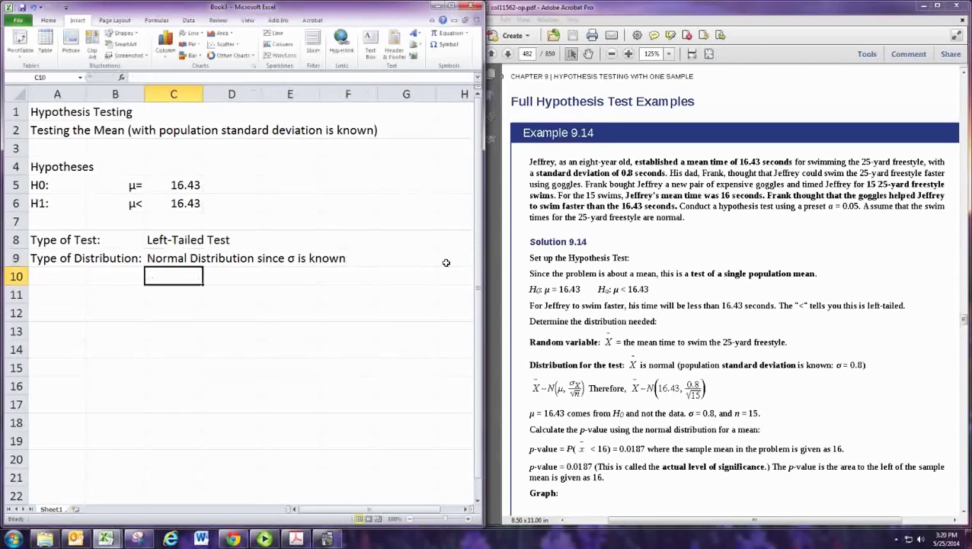
Label cell A11 "Level of Significance:", leaving row 10 blank
key("Left")
key("Left")
key("Down")
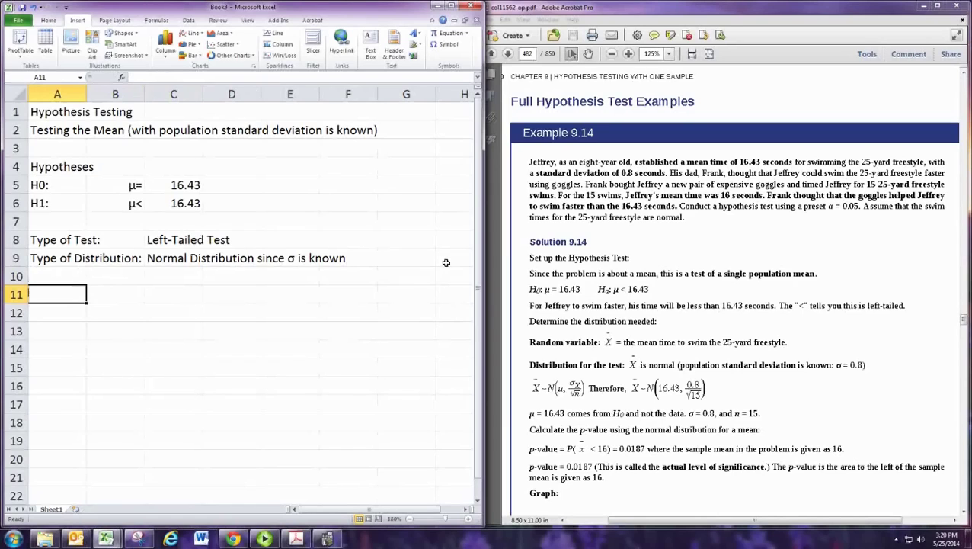
type("Level of ")
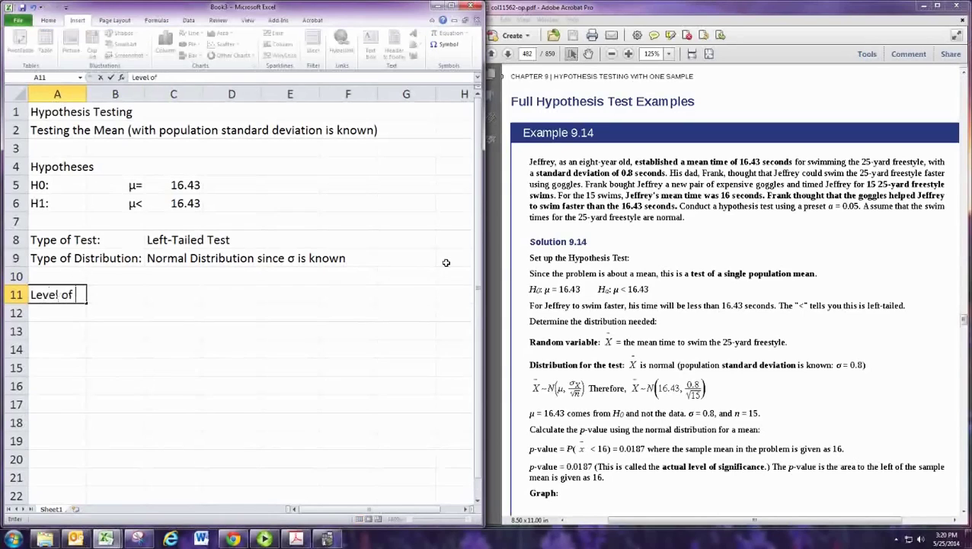
type("Significance")
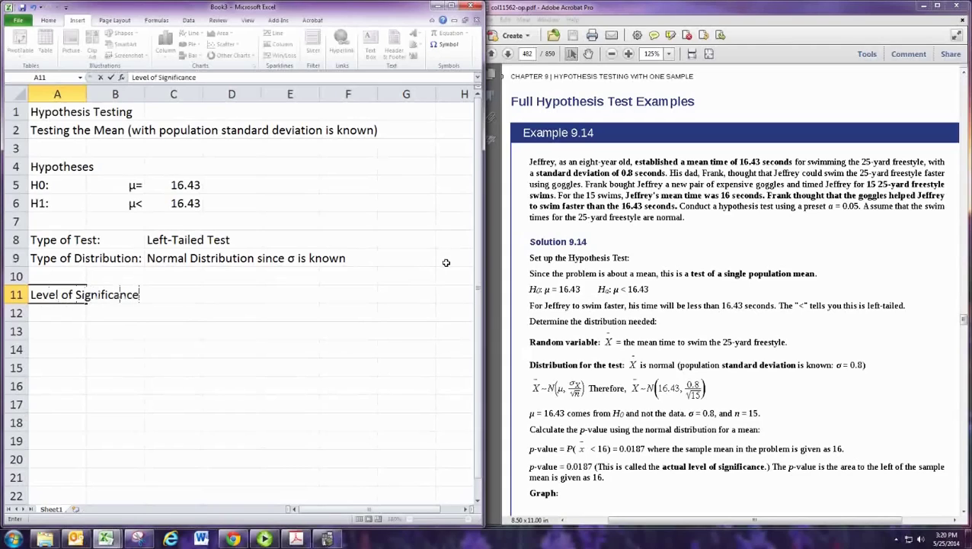
type(":")
Insert the α symbol in cell C11 and complete the entry as "α=0.05"
key("Tab")
key("Tab")
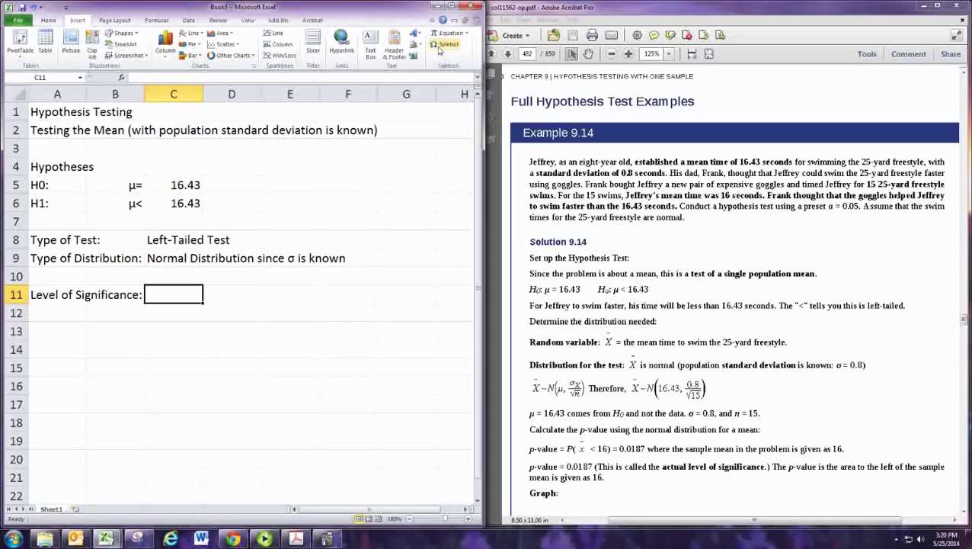
left_click(441, 44)
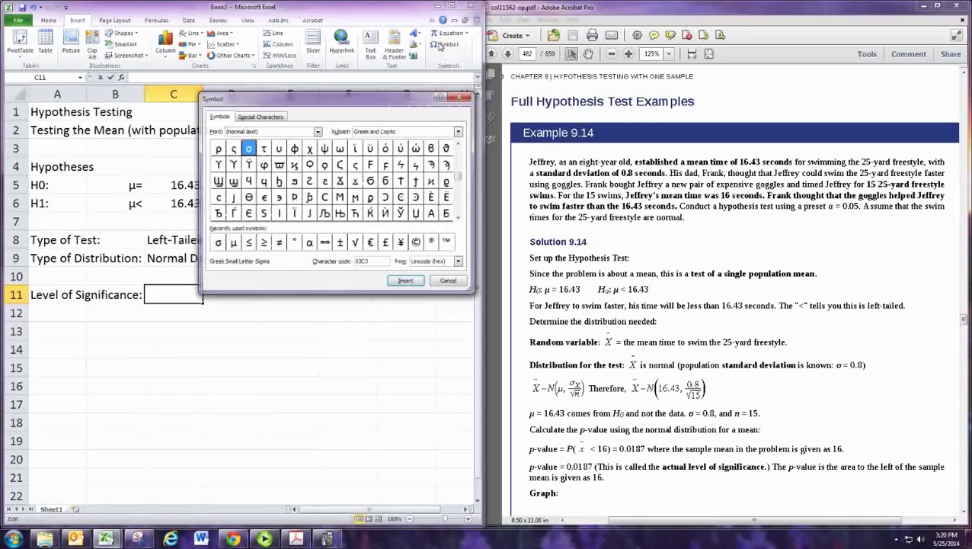
left_click(309, 243)
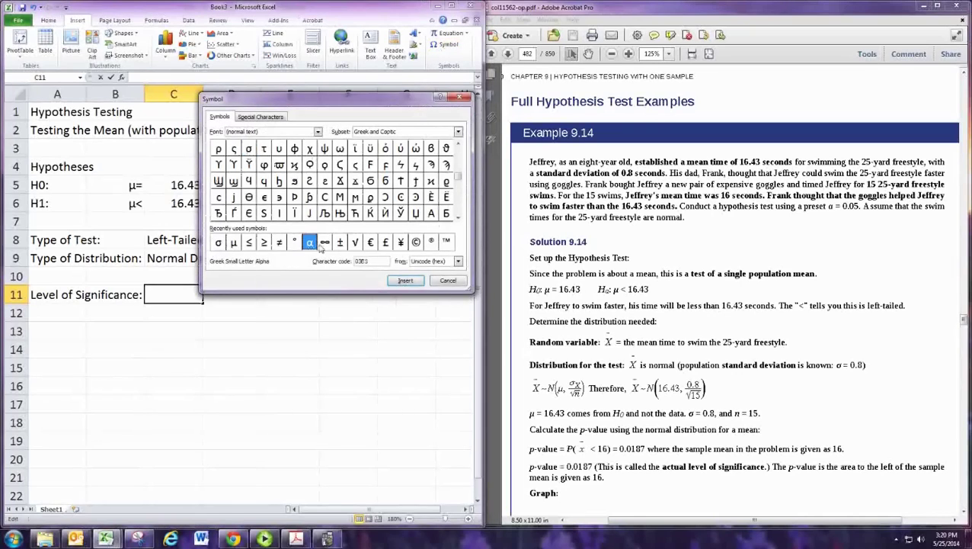
left_click(404, 280)
left_click(446, 280)
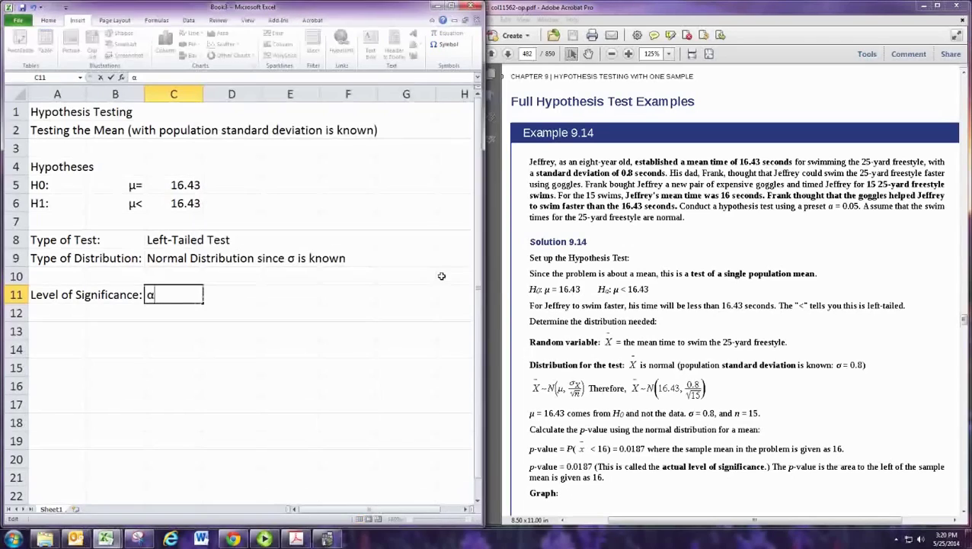
type("=0.")
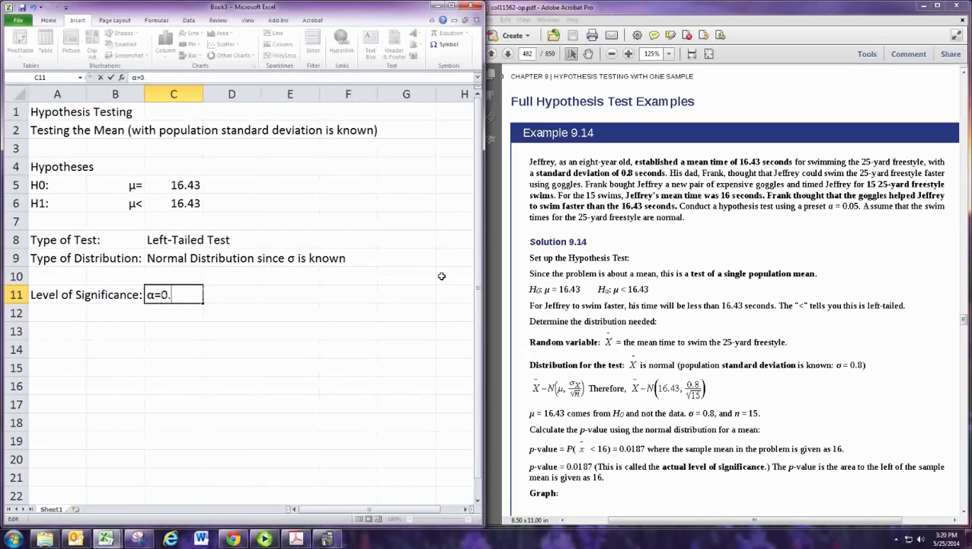
type("05")
key("Return")
key("Return")
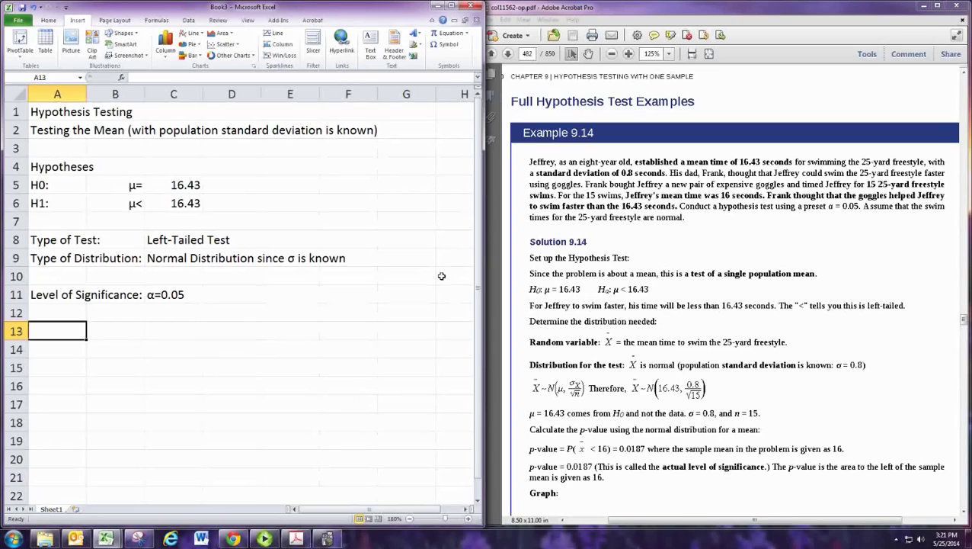
Add the heading "Sample Statistics" in cell A13
type("Sample ")
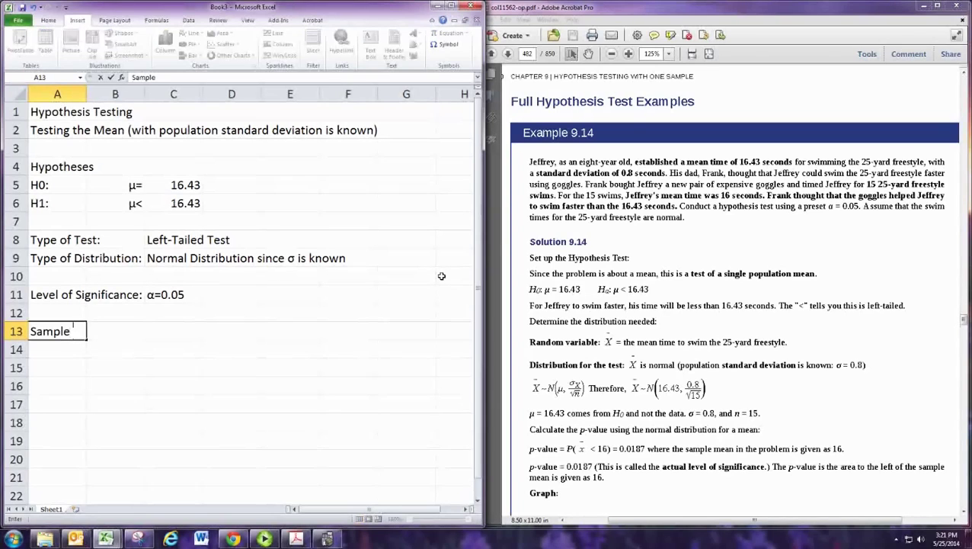
type("Statistics")
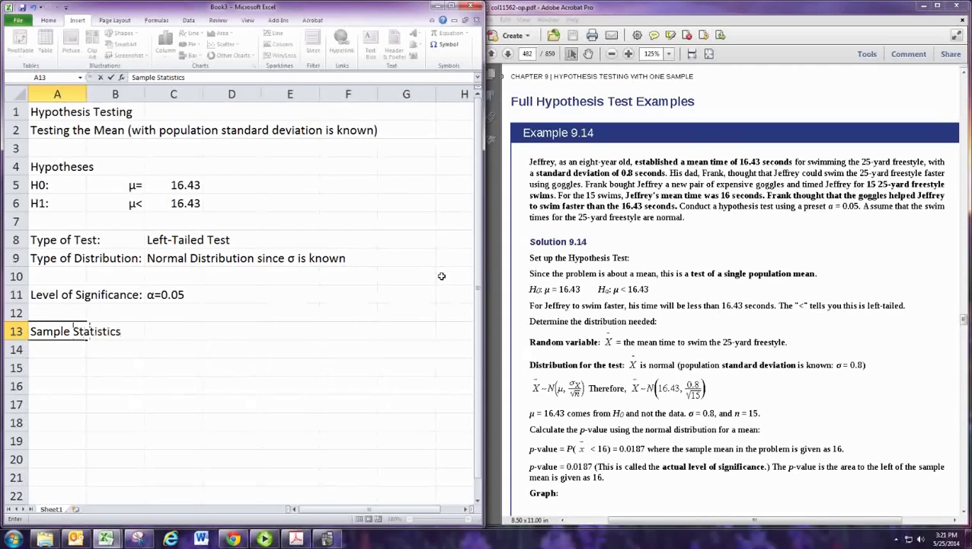
key("Return")
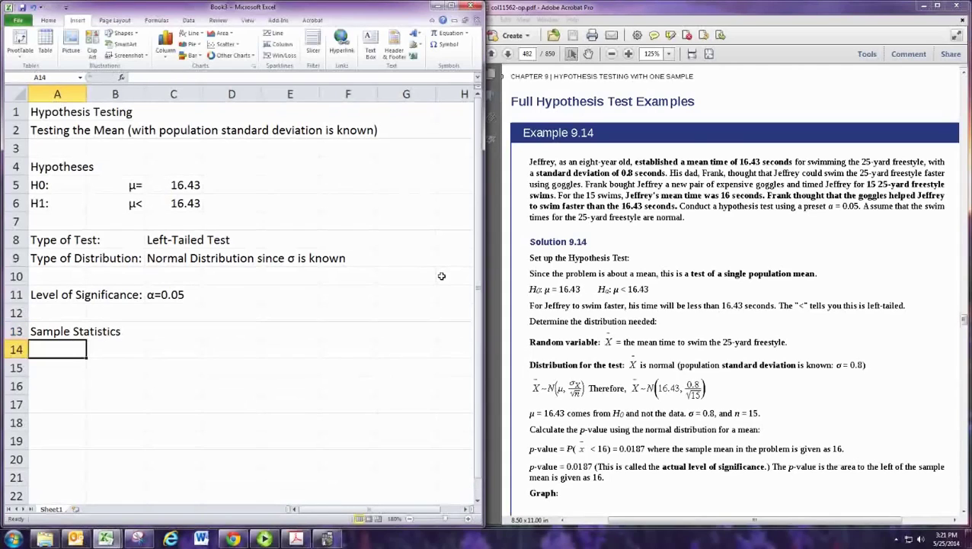
Label cell A14 "Sample Mean" and enter 16 in C14
type("Sample Mea")
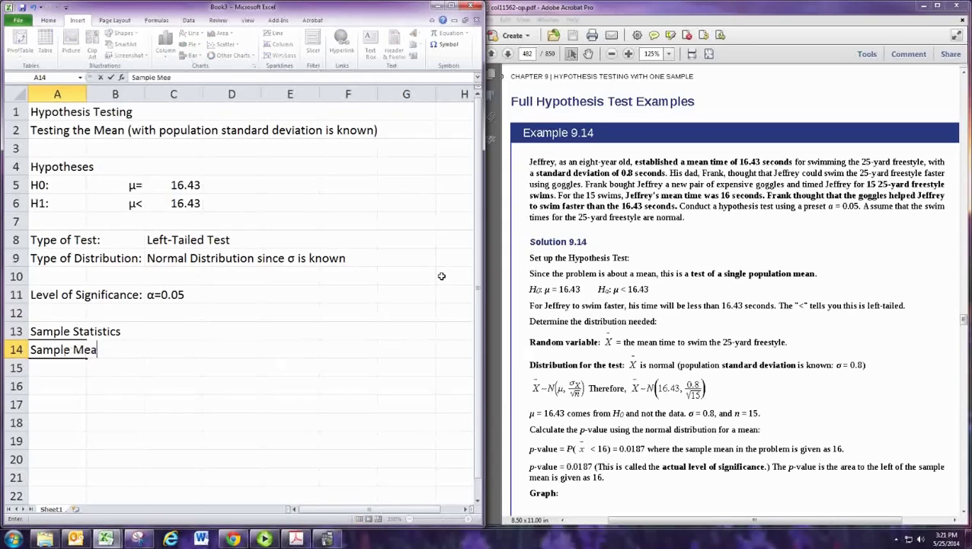
type("n")
key("Tab")
key("Tab")
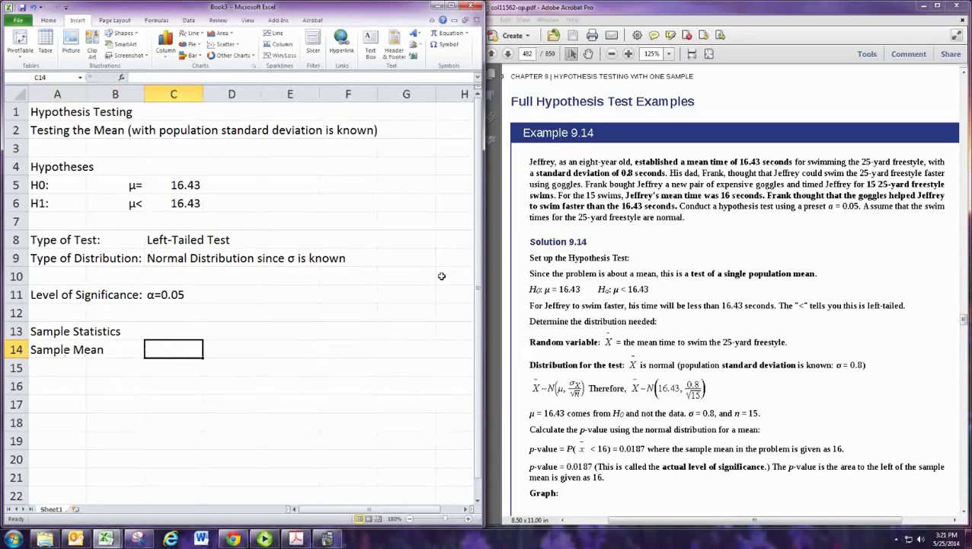
type("16")
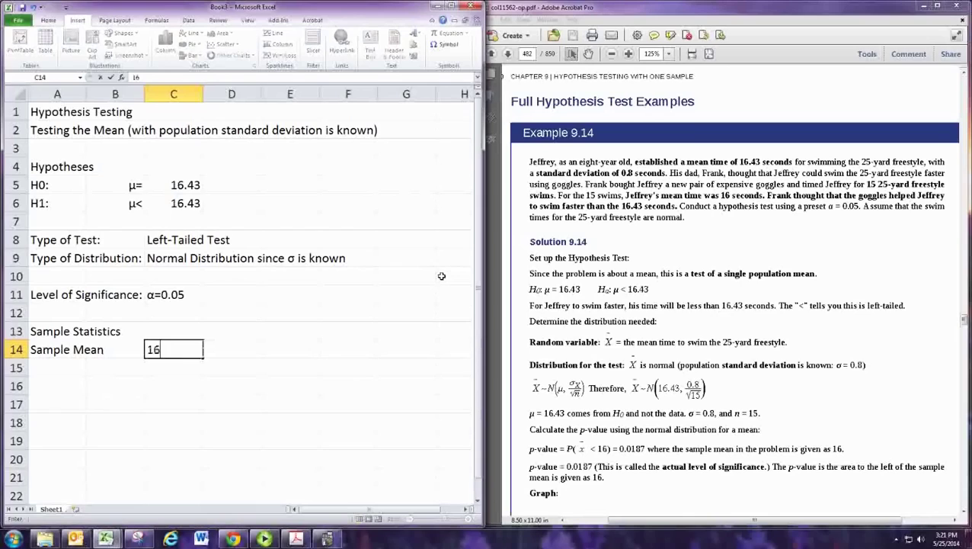
key("Return")
Label cell A15 "Sample Size" and enter 15 in C15
key("Left")
key("Left")
type("Sam")
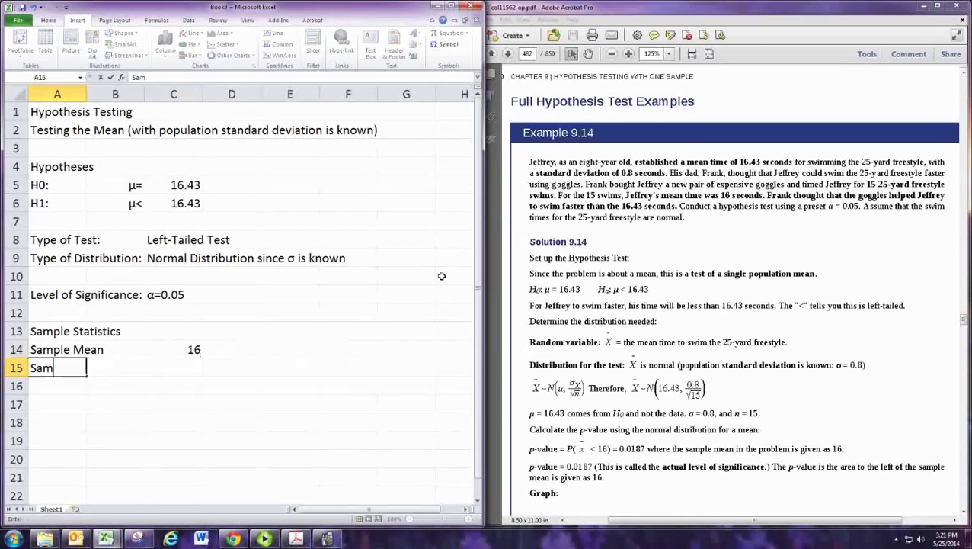
type("ple Size")
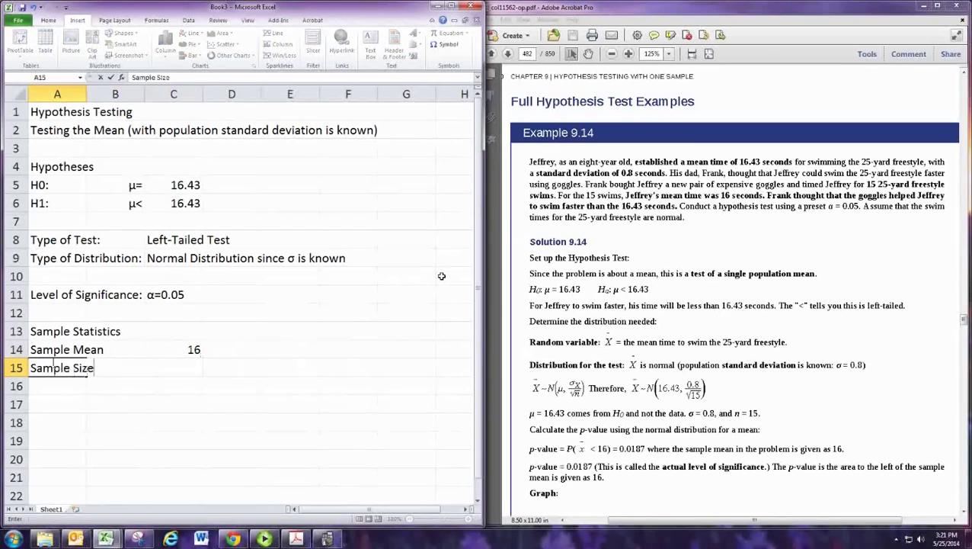
key("Right")
key("Right")
type("15")
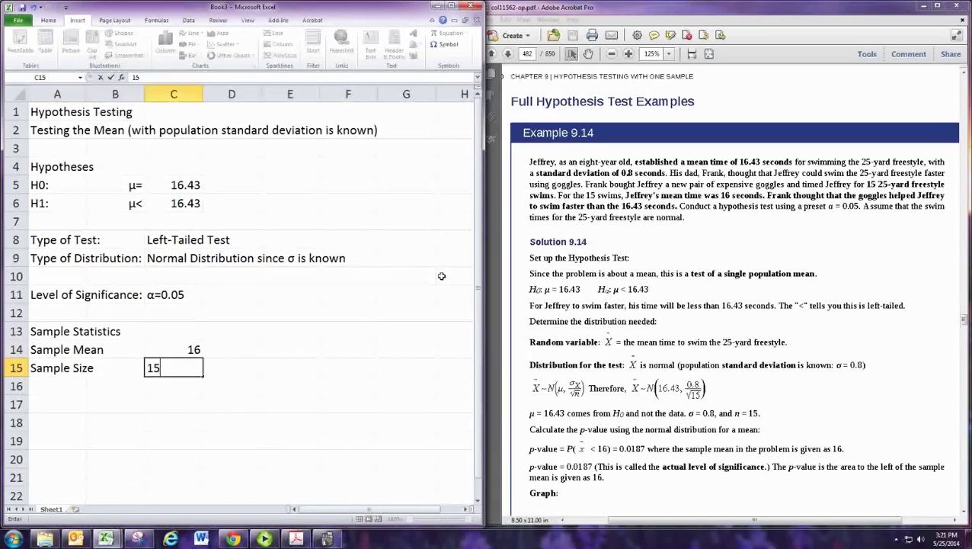
key("Return")
Add the label "Population Standard Deviation" in cell A16
key("Left")
key("Left")
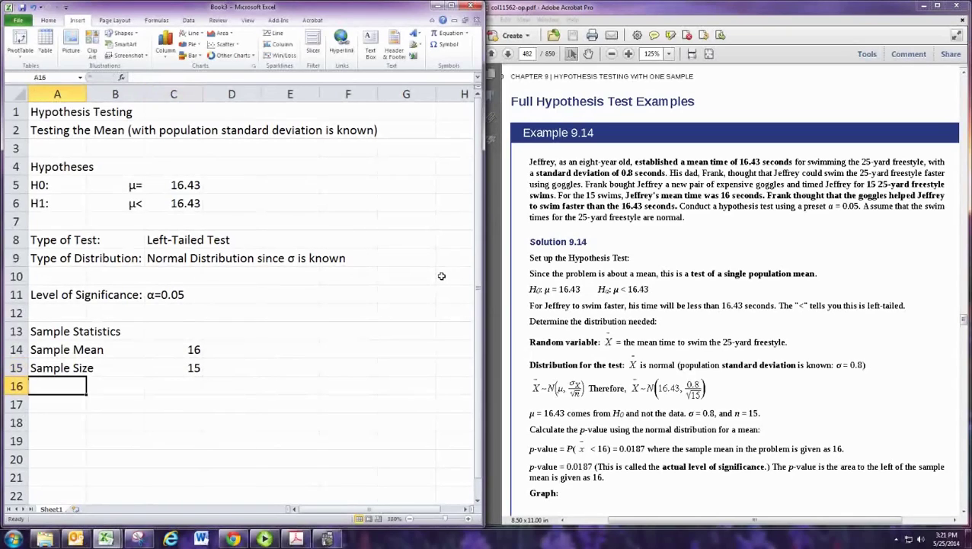
type("Populati")
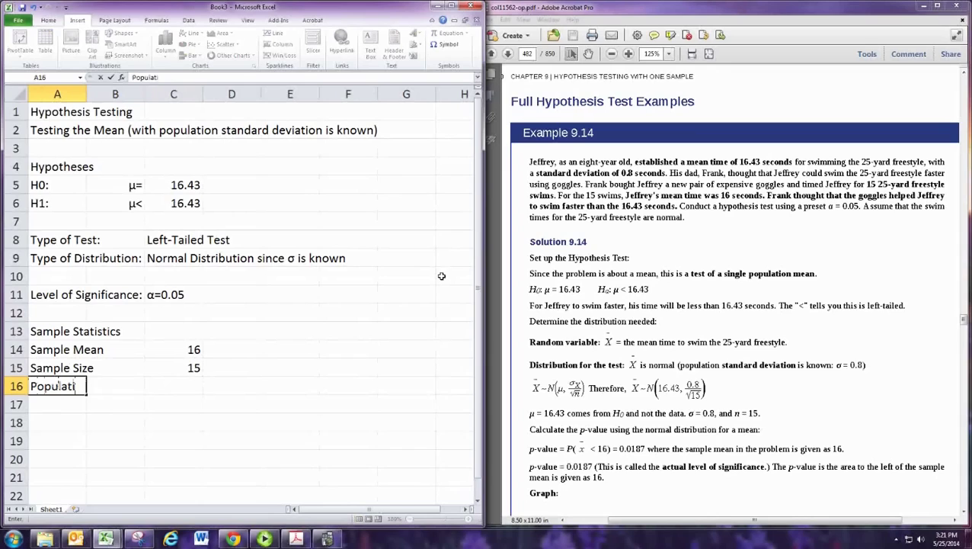
type("on Standard")
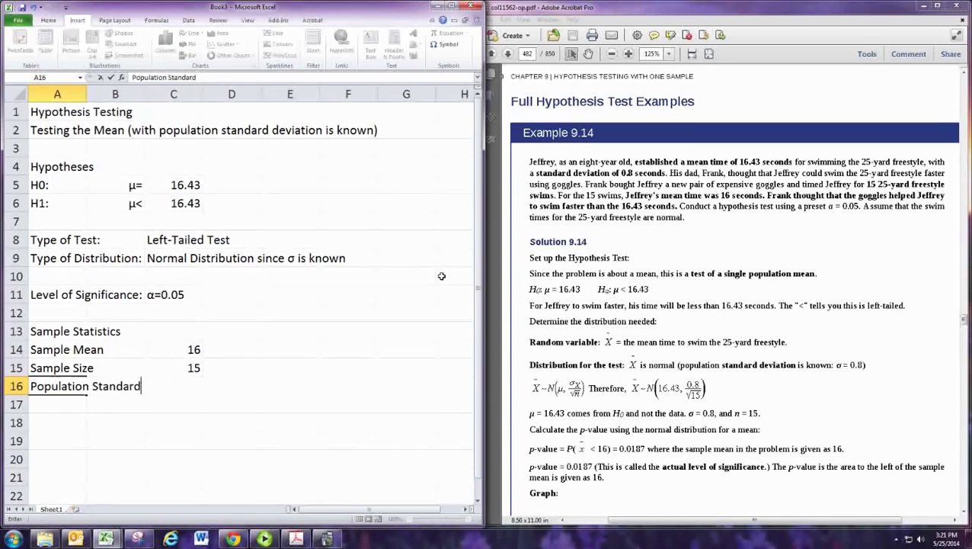
type(" Deviation")
key("Return")
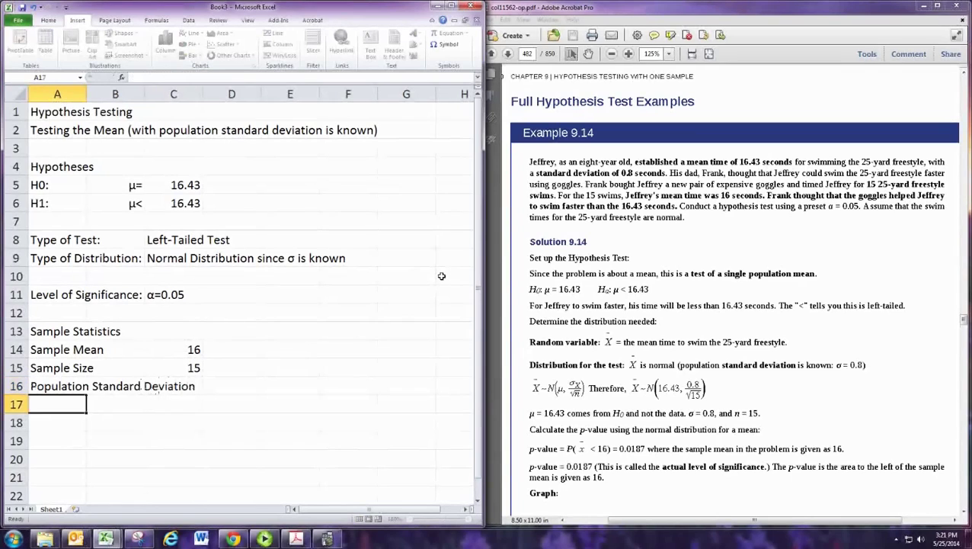
Move the sample mean and sample size values into D14 and D15, and enter 0.8 in D16
left_click(191, 350)
left_click_drag(194, 367, 255, 371)
left_click(255, 384)
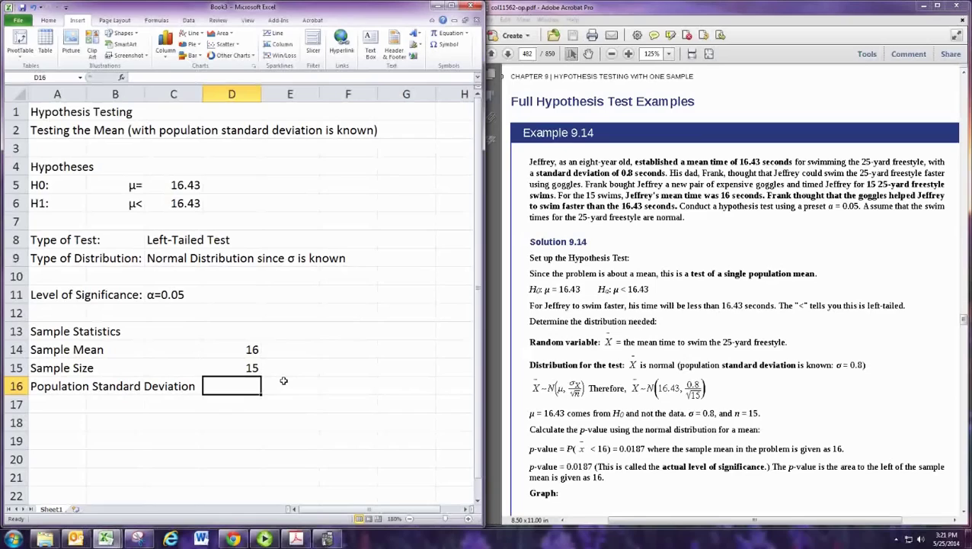
type("0.8")
key("Return")
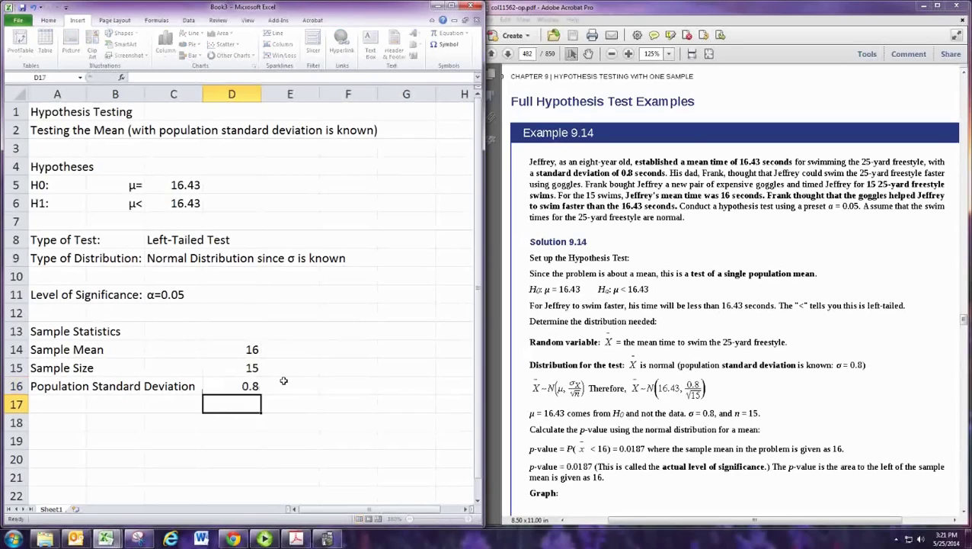
Label cell A18 "Standard Deviation of the Sampling Distribution"
left_click(57, 404)
left_click(56, 423)
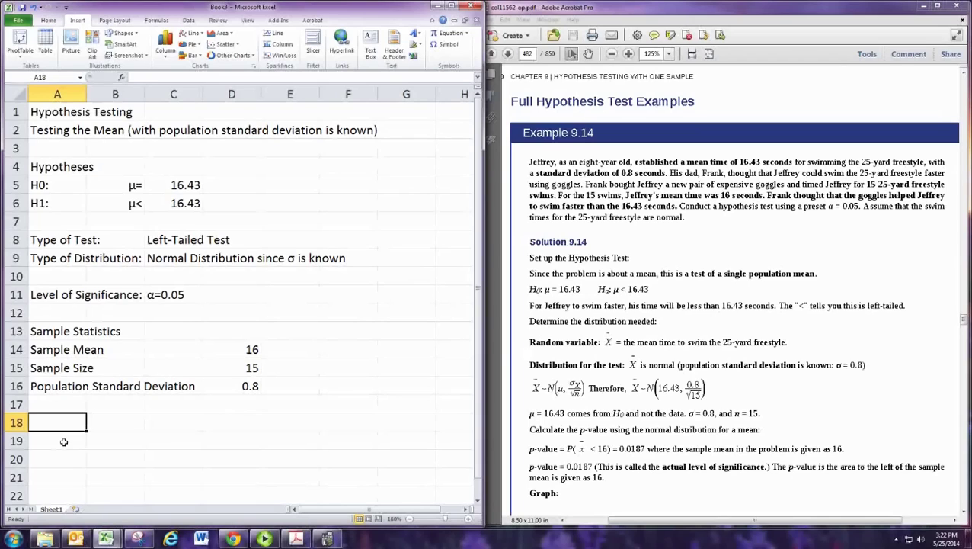
type("Standard ")
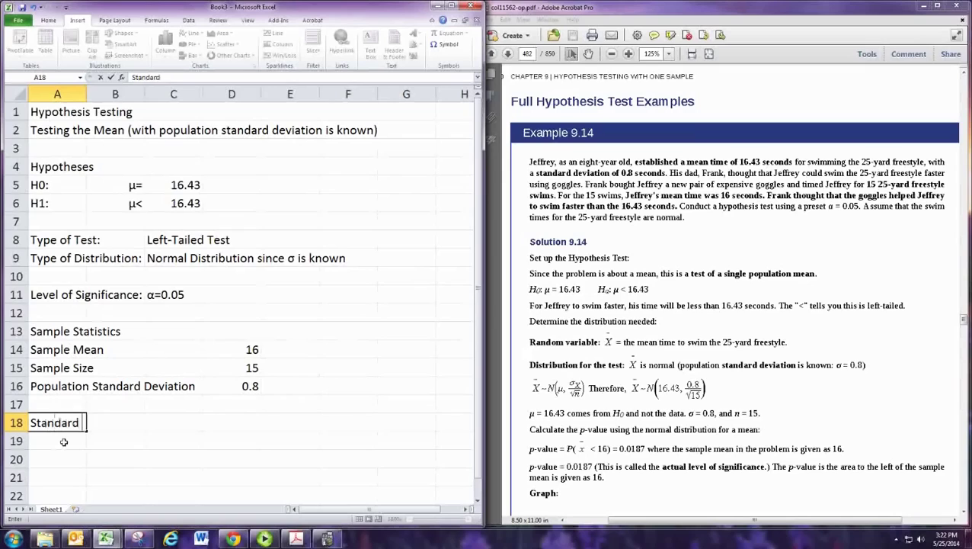
type("Deviation of t")
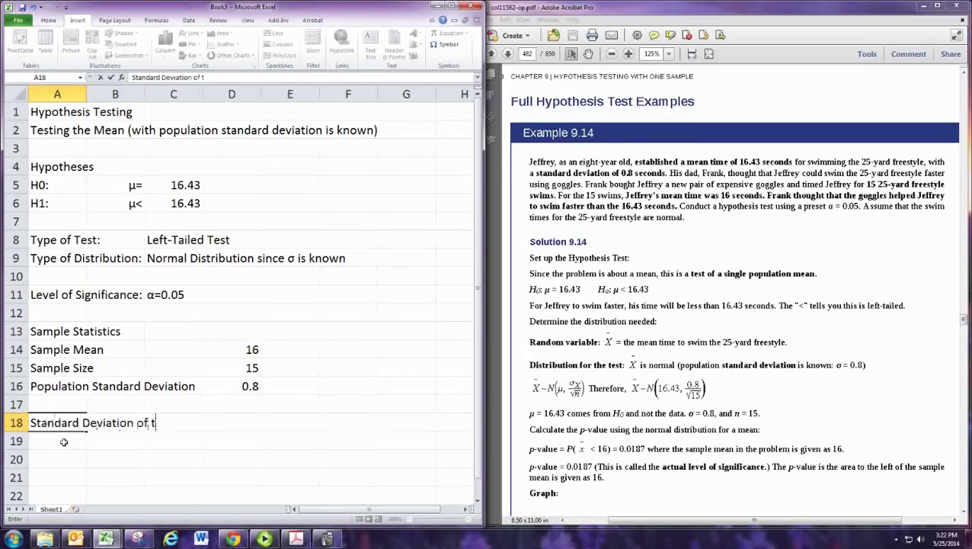
type("he Sampling Distribution")
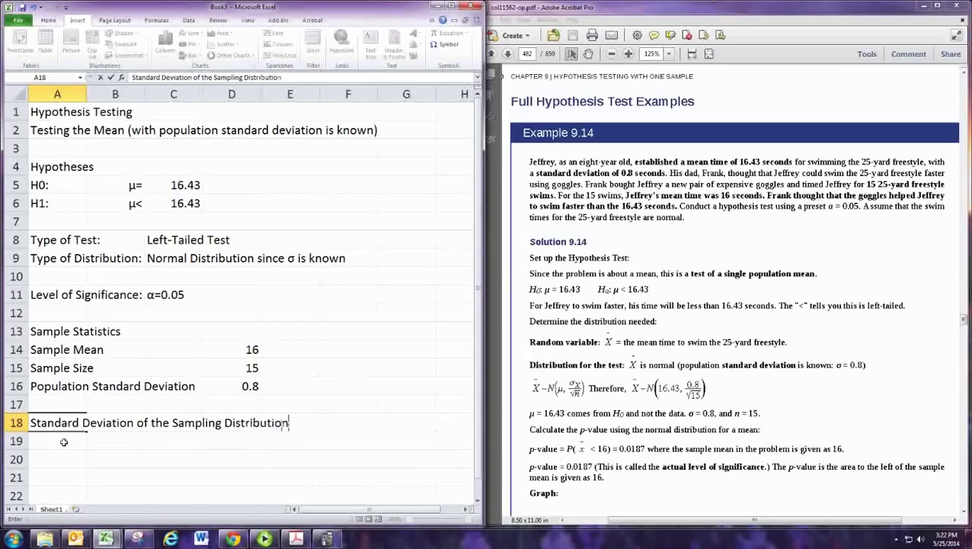
key("Return")
Calculate the sampling distribution's standard deviation in F18 with the formula =D16/SQRT(D15)
key("Up")
key("Right")
key("Right")
key("Right")
key("Right")
key("Right")
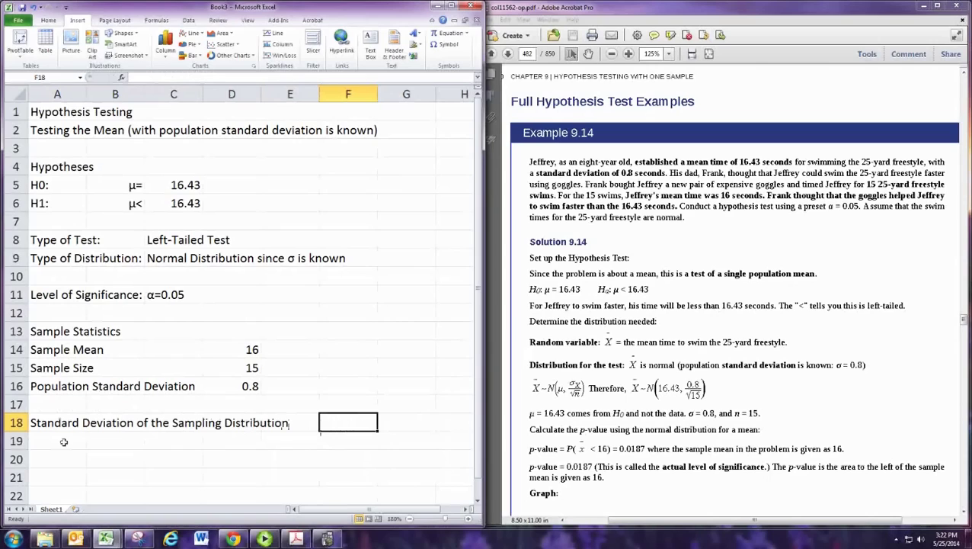
type("=")
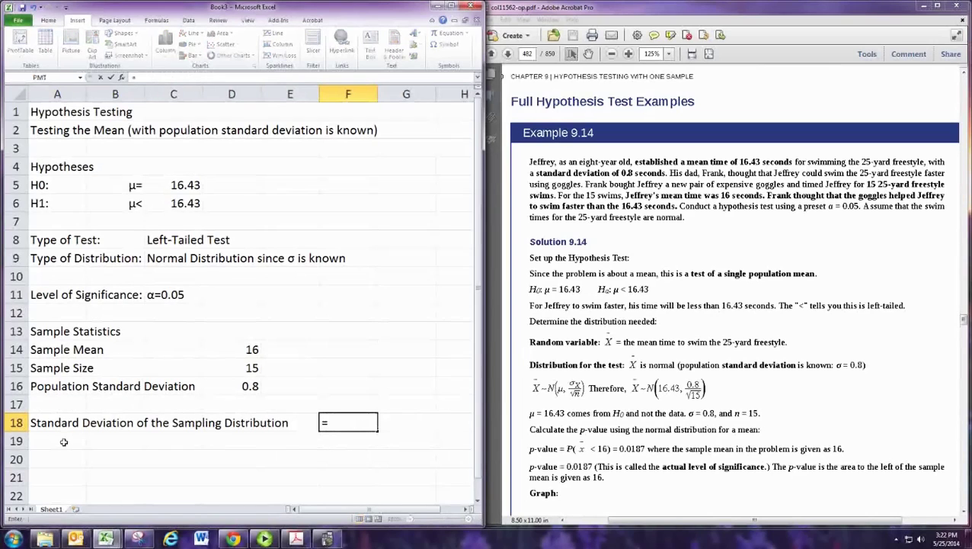
key("Up")
key("Left")
key("Left")
key("Up")
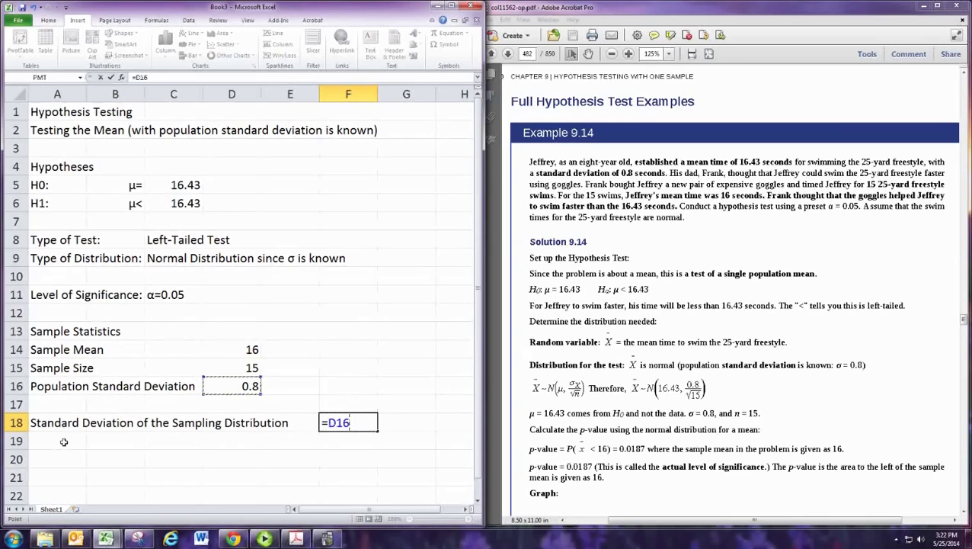
type("/SQRT(")
key("Up")
key("Up")
key("Up")
key("Left")
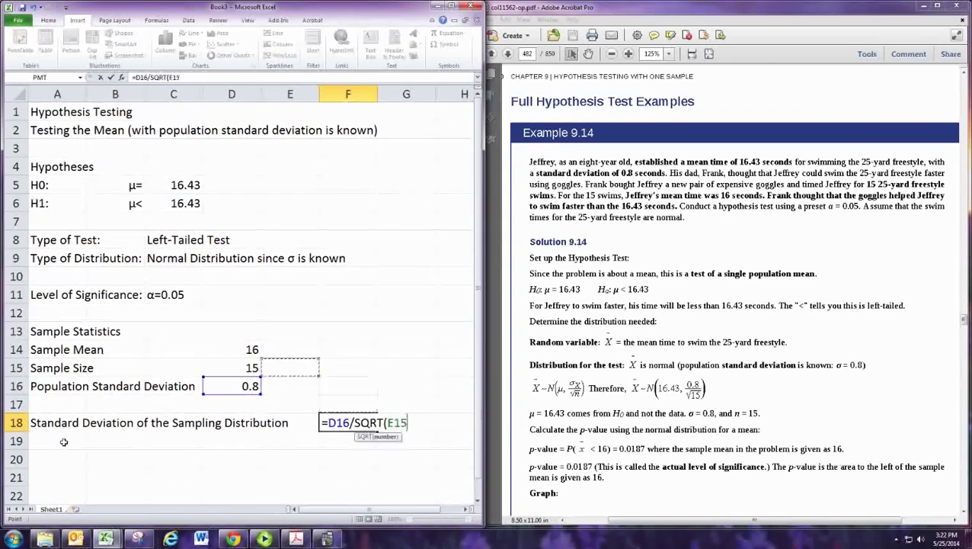
key("Left")
type(")")
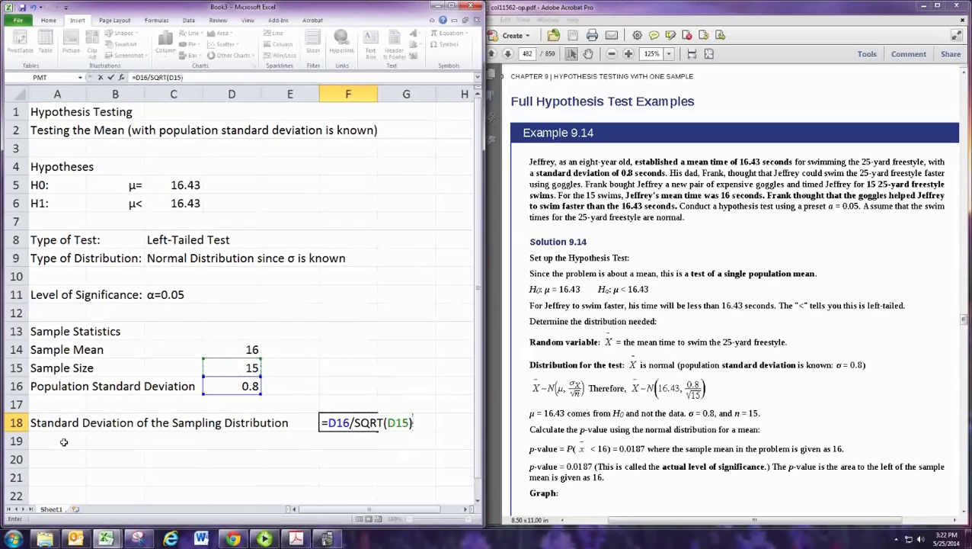
key("Return")
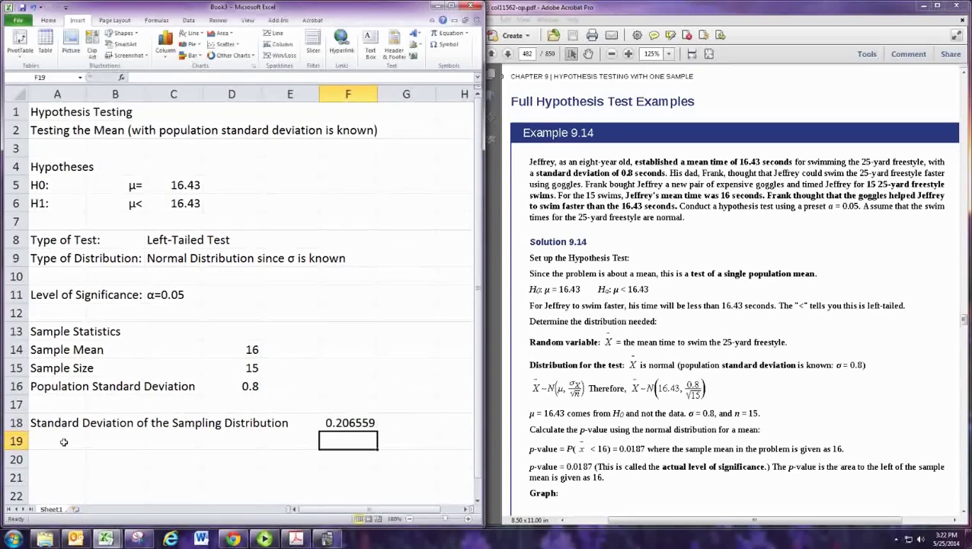
Add the label "P-Value" in cell A19 and make D19 the active cell
key("Left")
key("Left")
key("Left")
key("Left")
key("Left")
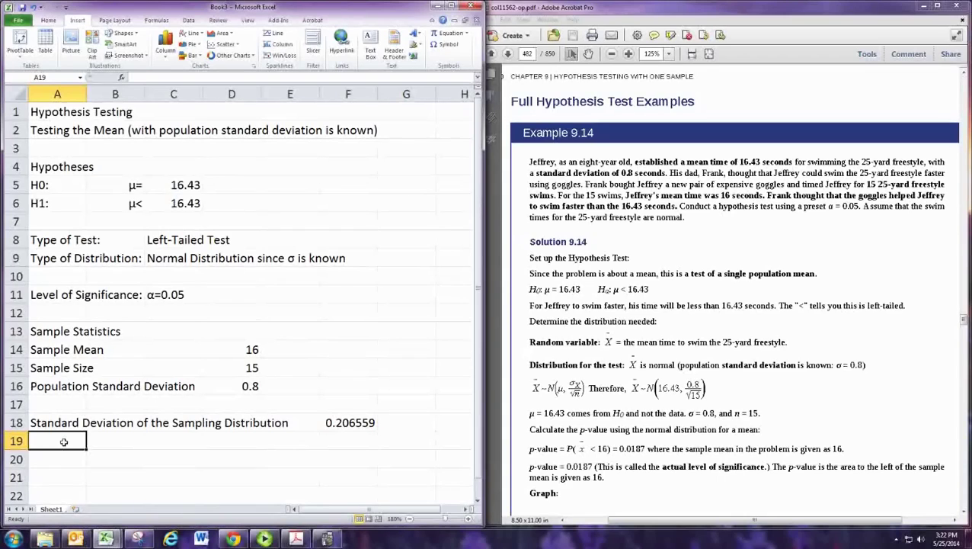
type("P-Value")
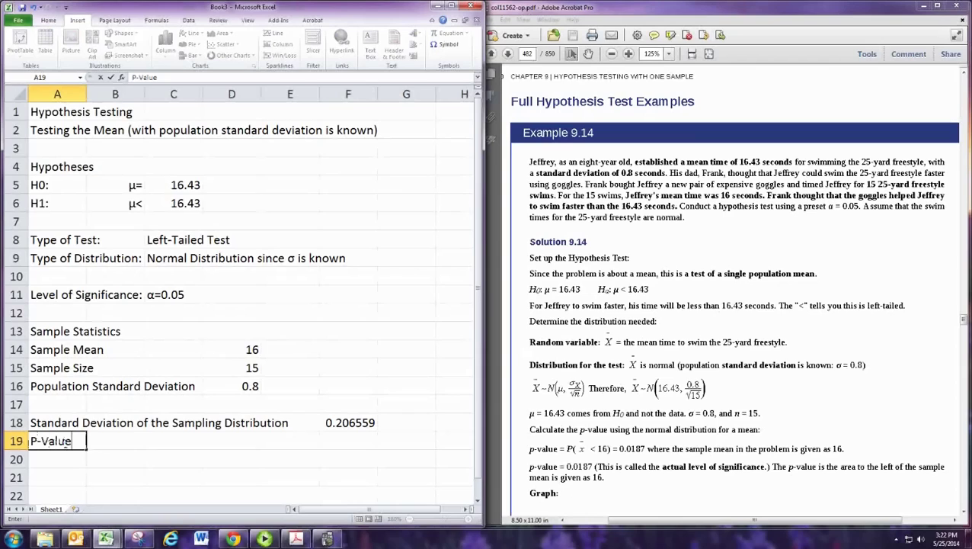
key("Tab")
key("Tab")
key("Tab")
key("Tab")
key("Tab")
key("Left")
key("Left")
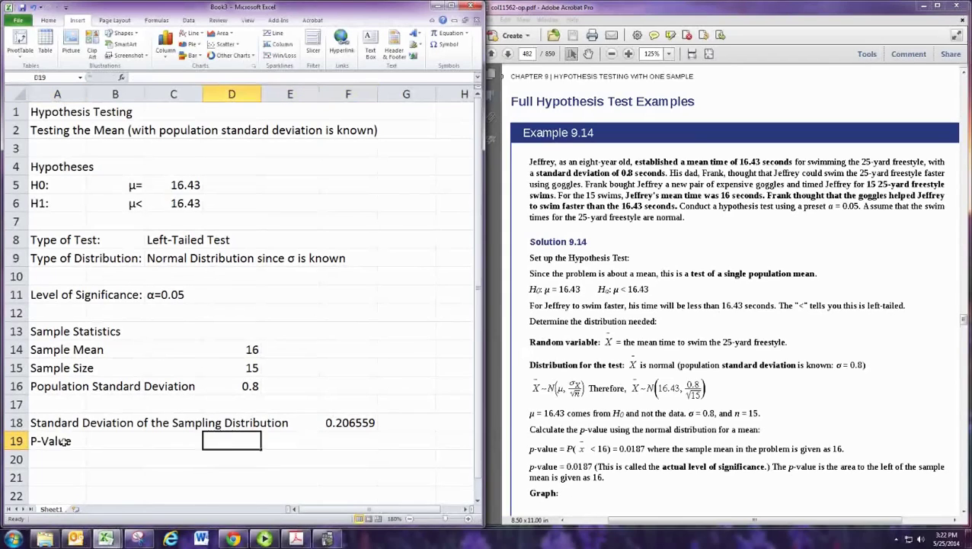
key("Left")
key("Left")
key("Left")
key("Down")
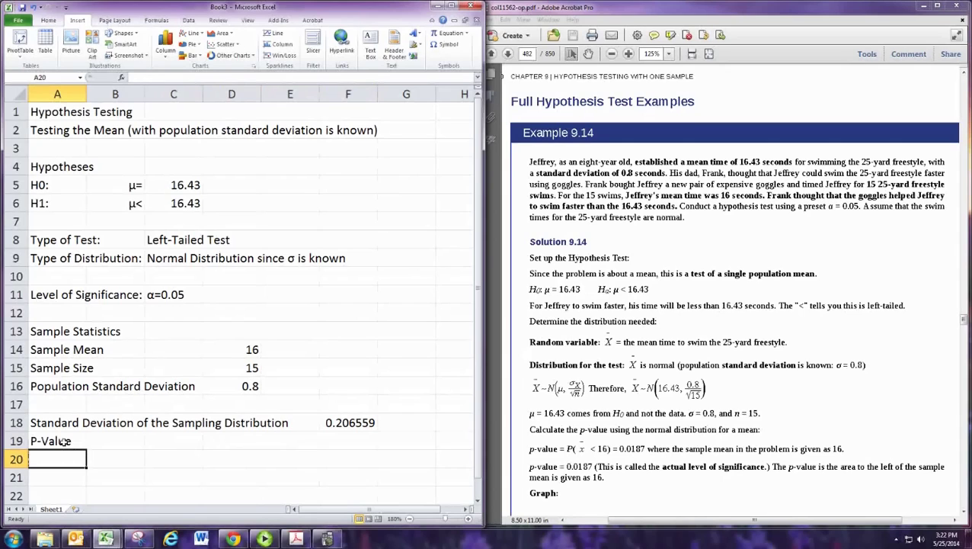
key("Up")
key("Right")
key("Right")
key("Right")
key("Right")
key("Right")
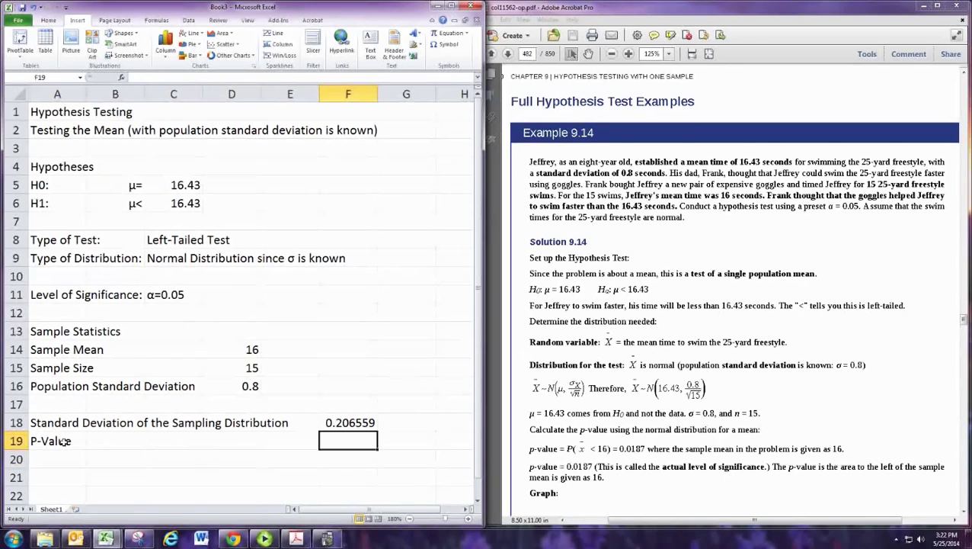
key("Left")
key("Left")
Calculate the left-tail P-value in D19 with the formula =NORMDIST(D14,C5,F18,1)
type("=")
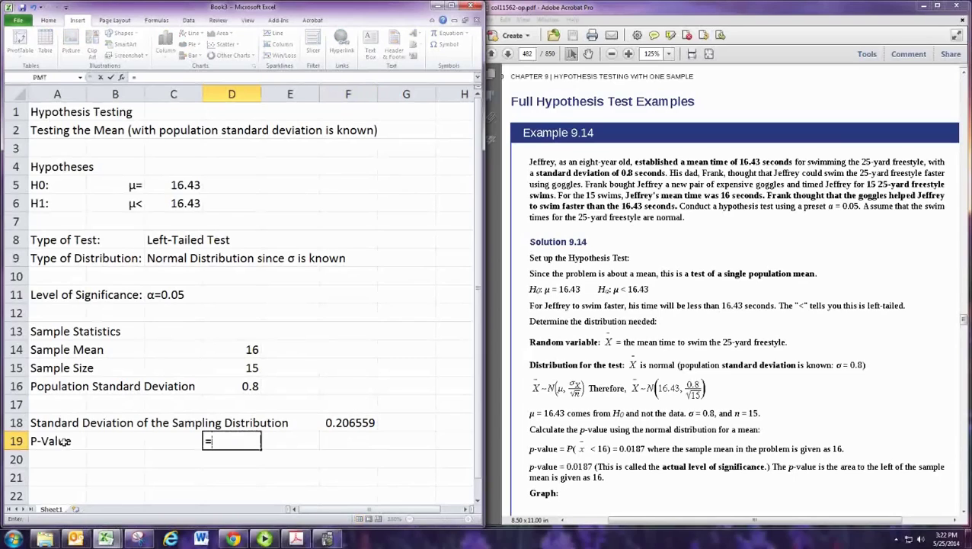
type("NORM")
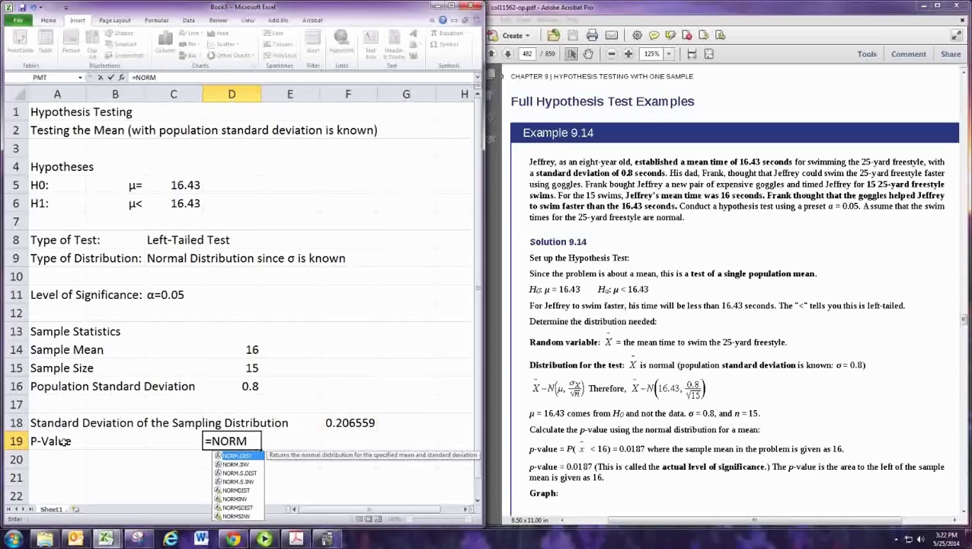
type("DIST(")
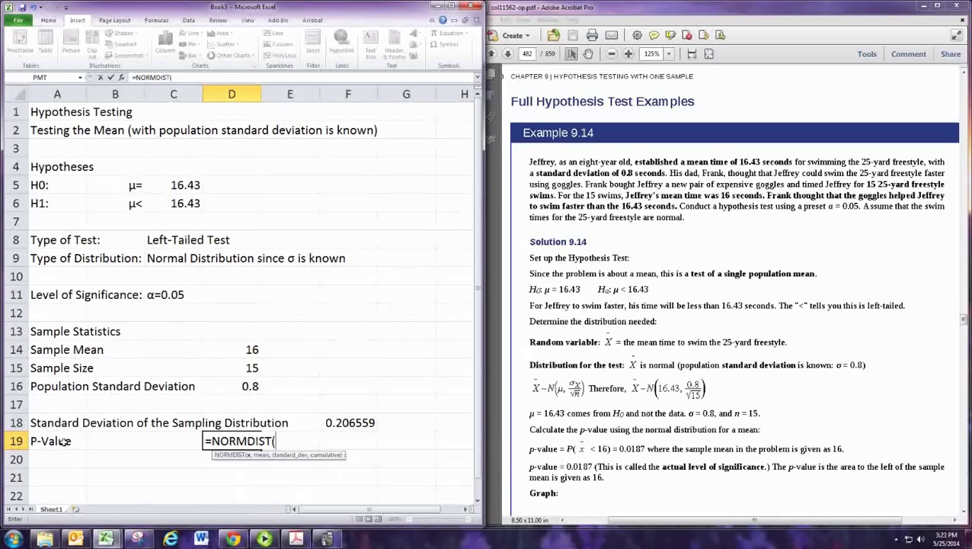
key("Up")
key("Up")
key("Up")
key("Up")
key("Up")
type(",")
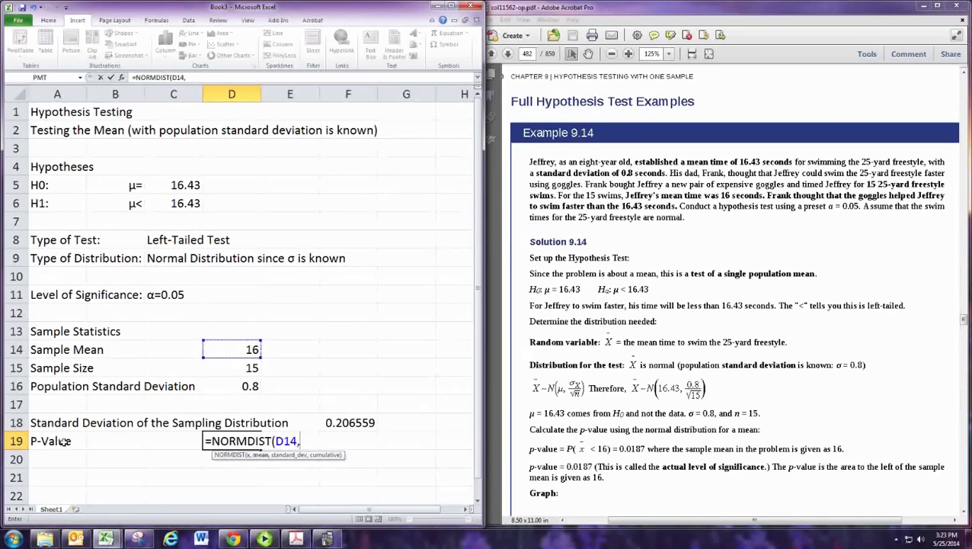
left_click(175, 184)
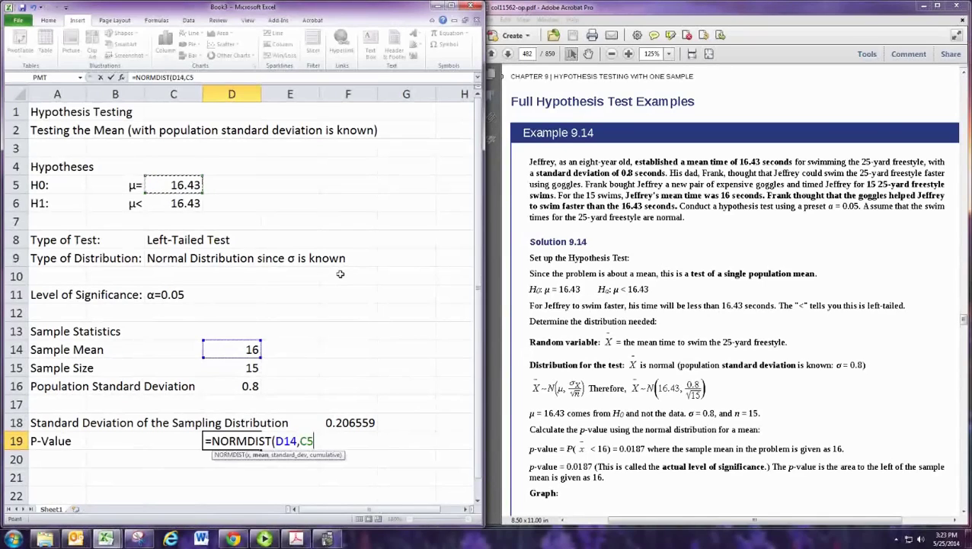
type(",C5,")
left_click(349, 422)
type(",")
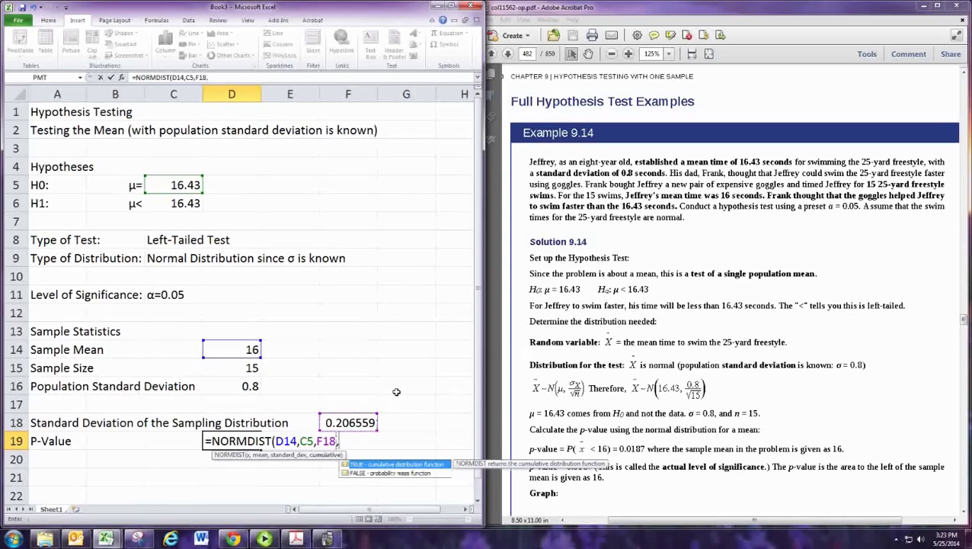
type("1)")
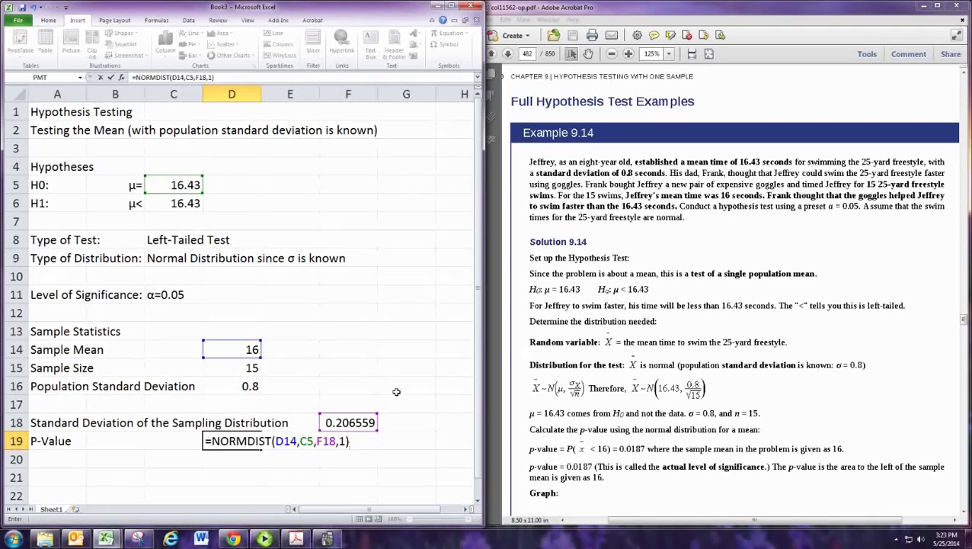
key("Return")
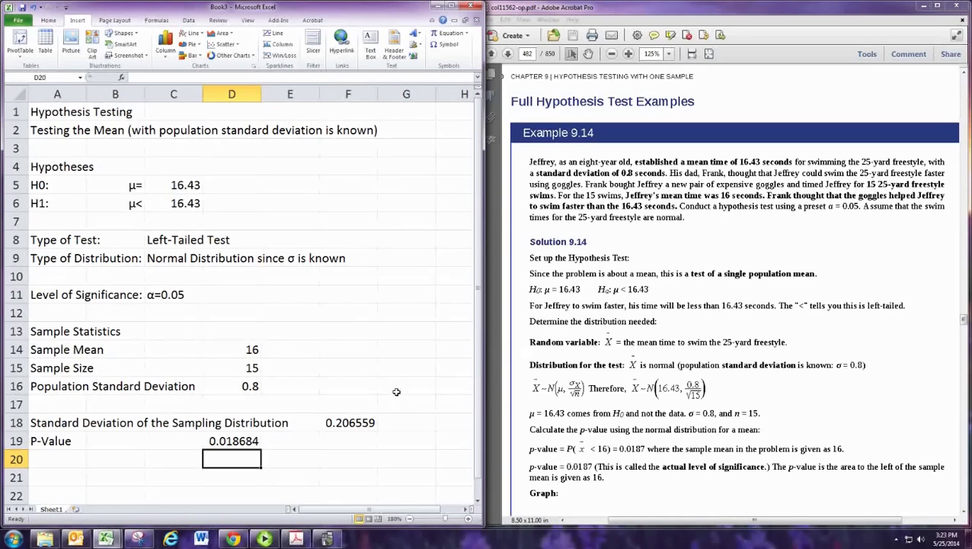
Review the cell references used in the P-value formula in D19, leaving the formula as it is
double_click(254, 445)
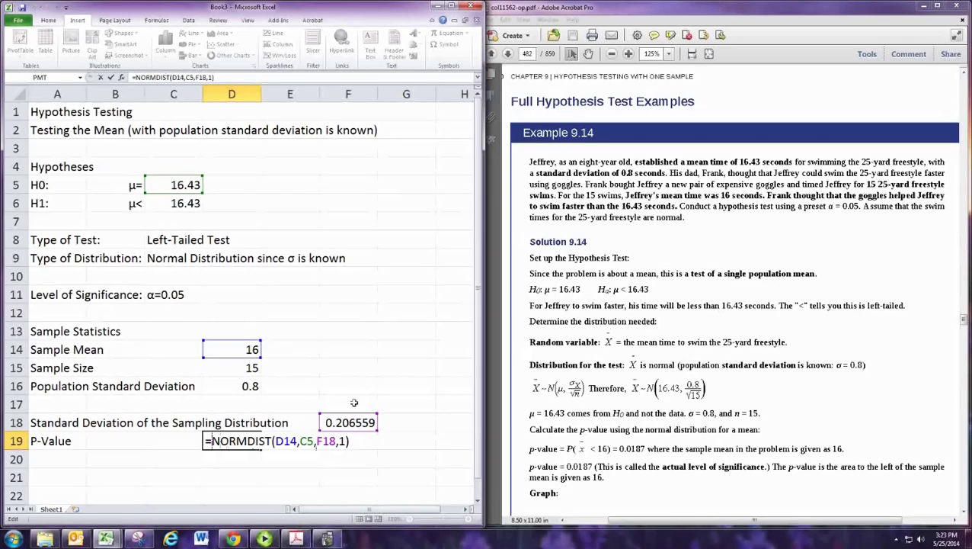
key("Return")
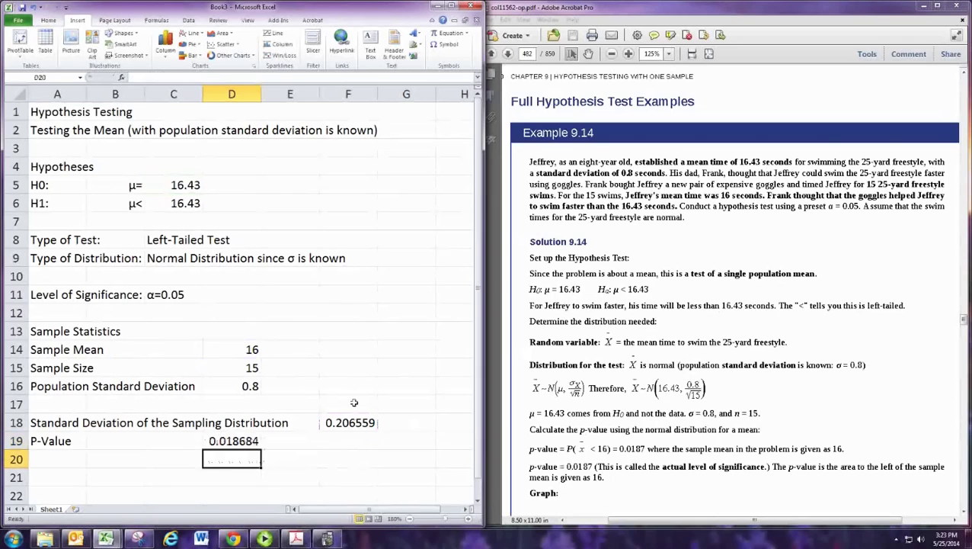
scroll(353, 402, "down", 1)
scroll(113, 349, "up", 1)
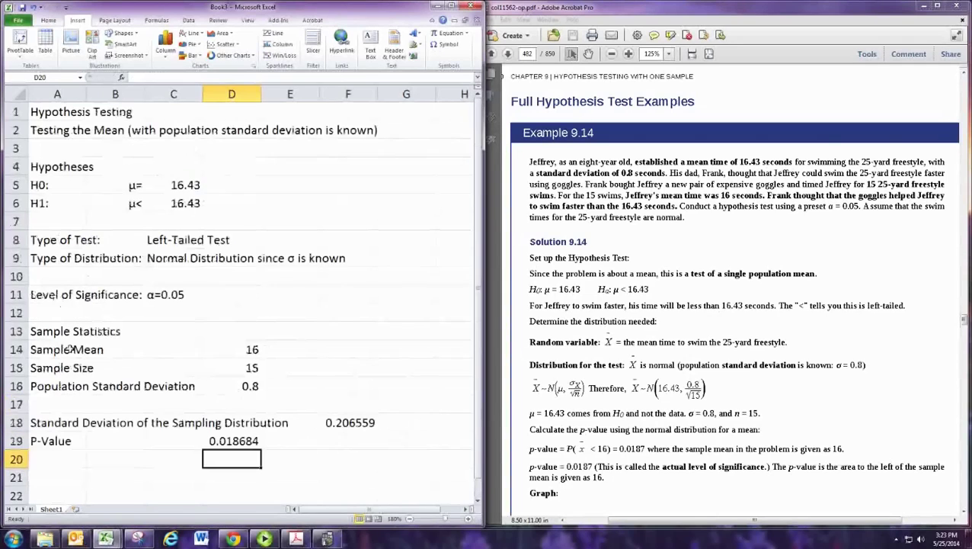
Enter the remark "Note; For two-tailed test" in cell F19 beside the P-value
scroll(70, 348, "down", 1)
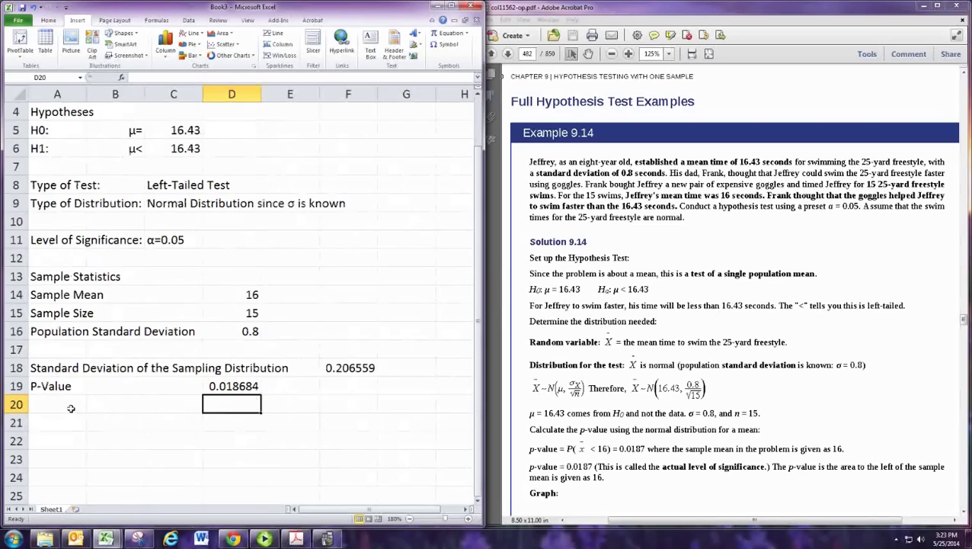
left_click(348, 386)
type("Note; For two")
key("BackSpace")
key("BackSpace")
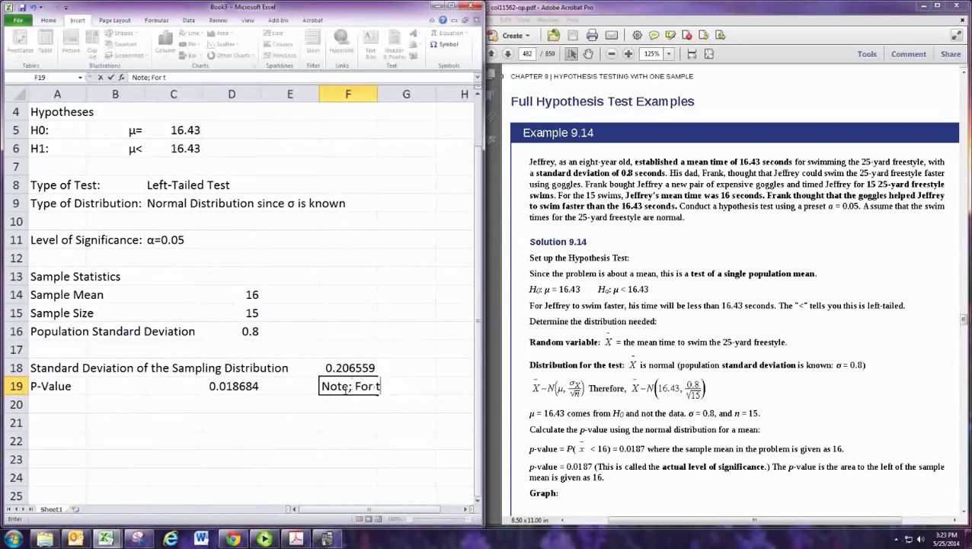
type("wo-tailed test")
key("Return")
key("Left")
key("Left")
key("Left")
key("Left")
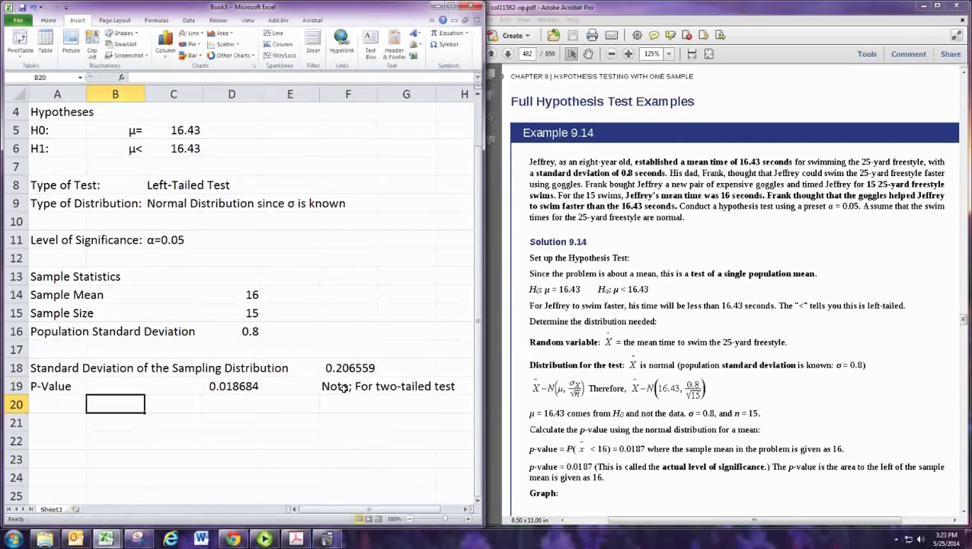
Capture the textbook's shaded normal curve graph from Figure 9.6 with the Snipping Tool
scroll(275, 385, "up", 1)
scroll(276, 385, "down", 1)
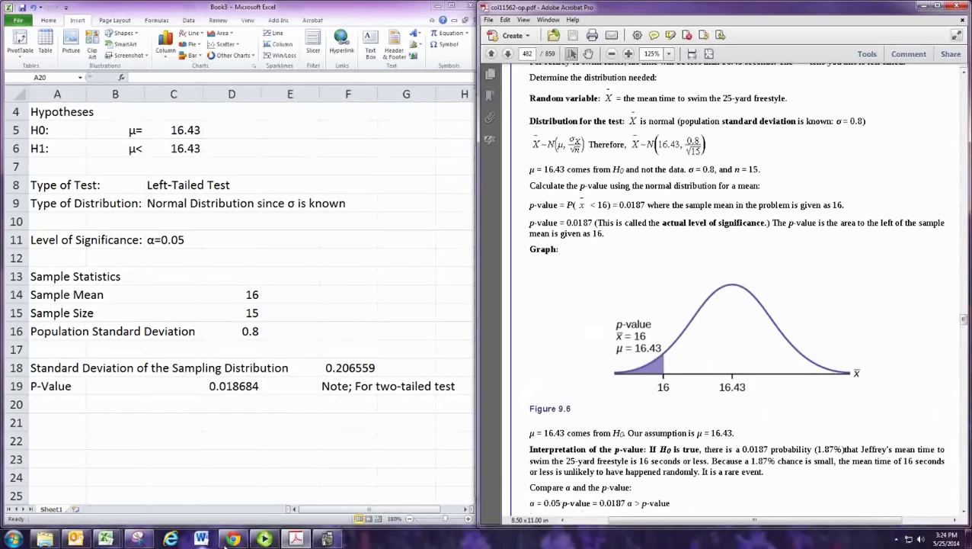
left_click(137, 538)
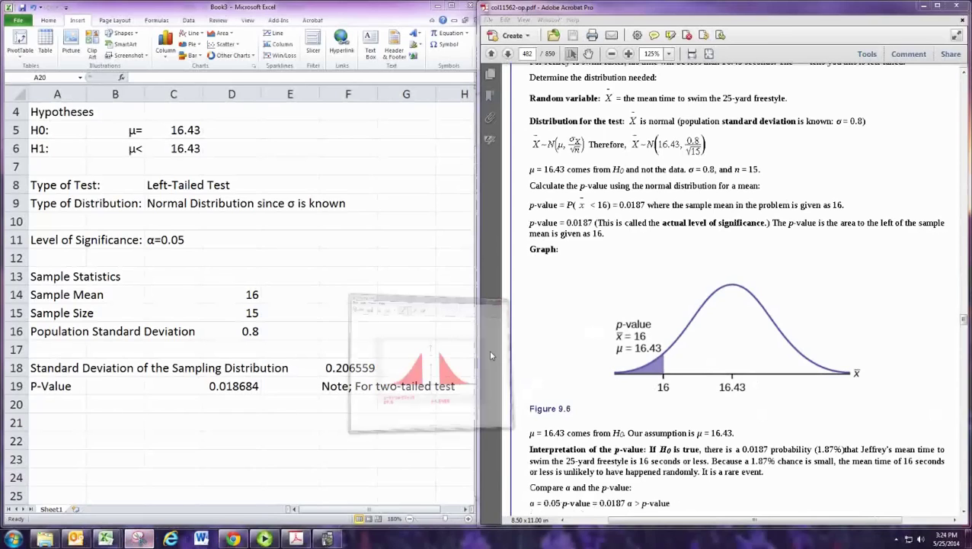
left_click(629, 44)
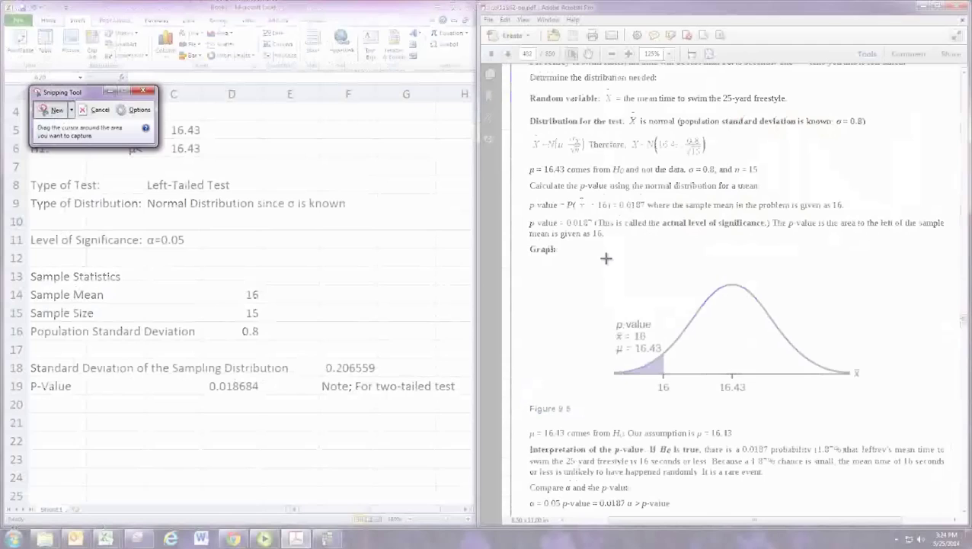
left_click_drag(595, 249, 878, 410)
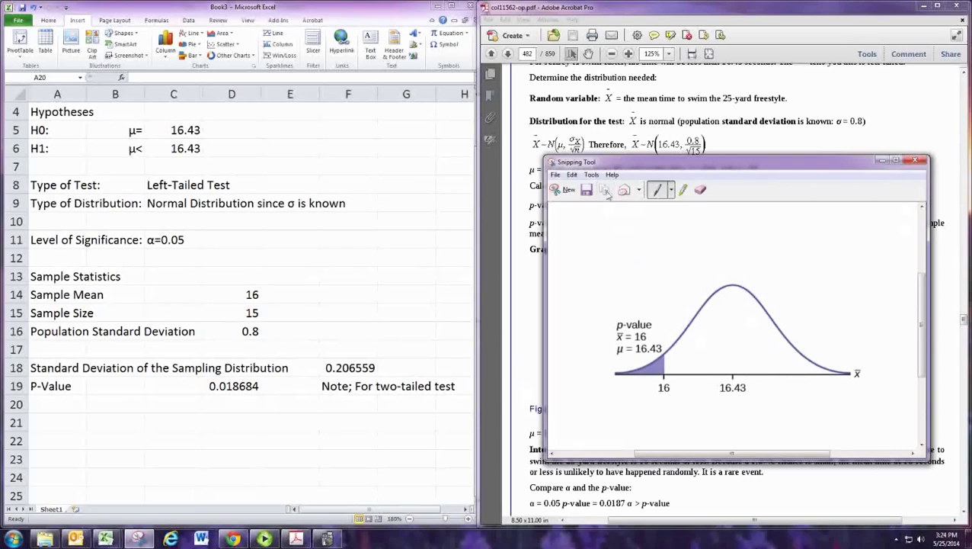
Paste the captured normal curve graph at cell A20, minimize the Snipping Tool and maximize the worksheet window
left_click(74, 408)
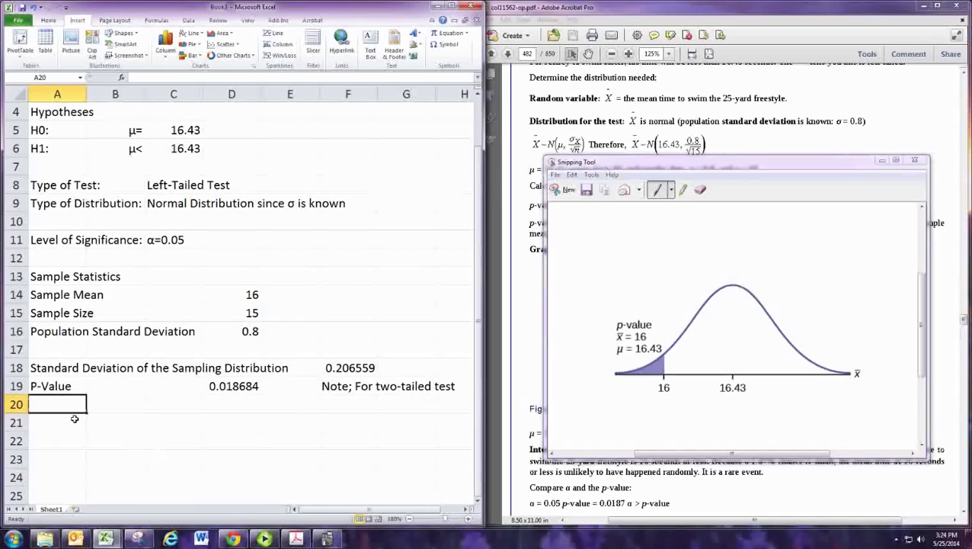
key("ctrl+v")
scroll(82, 420, "down", 3)
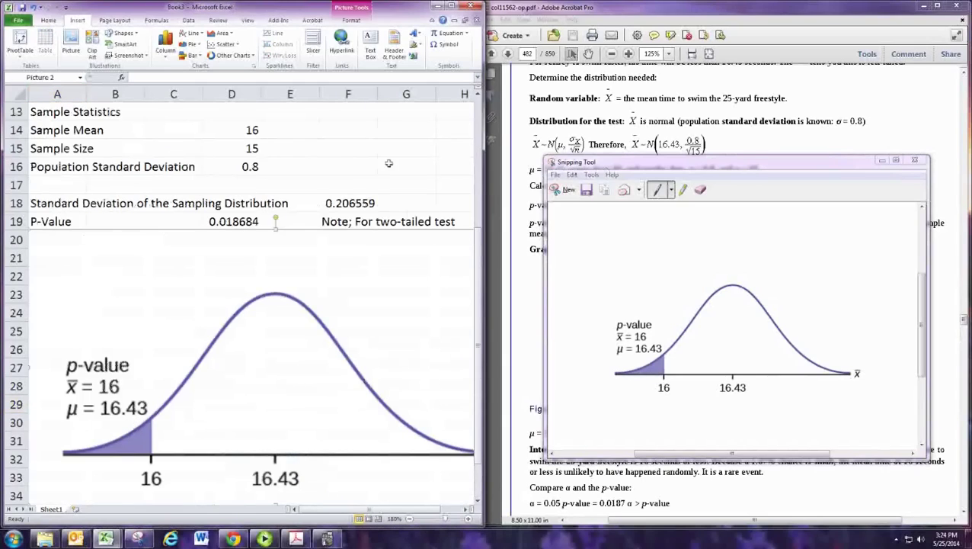
left_click(882, 161)
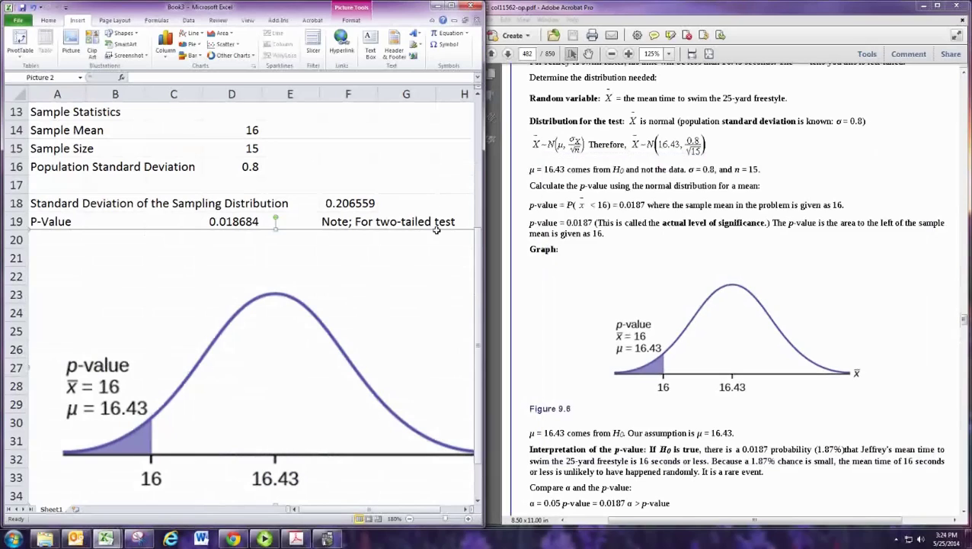
left_click(458, 7)
scroll(581, 473, "down", 1)
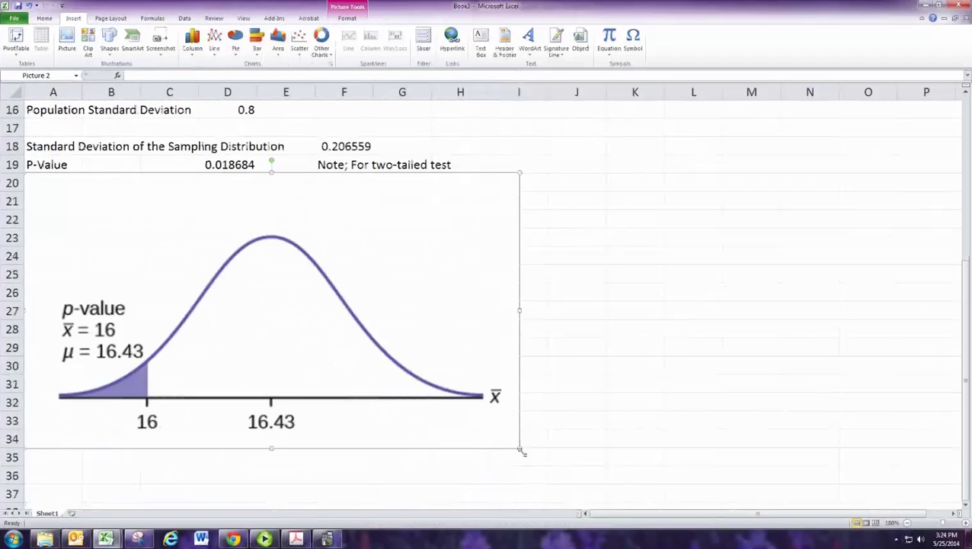
Shrink the pasted graph proportionally to about the width of columns A to E and position it directly beneath the P-value row
left_click_drag(521, 448, 386, 373)
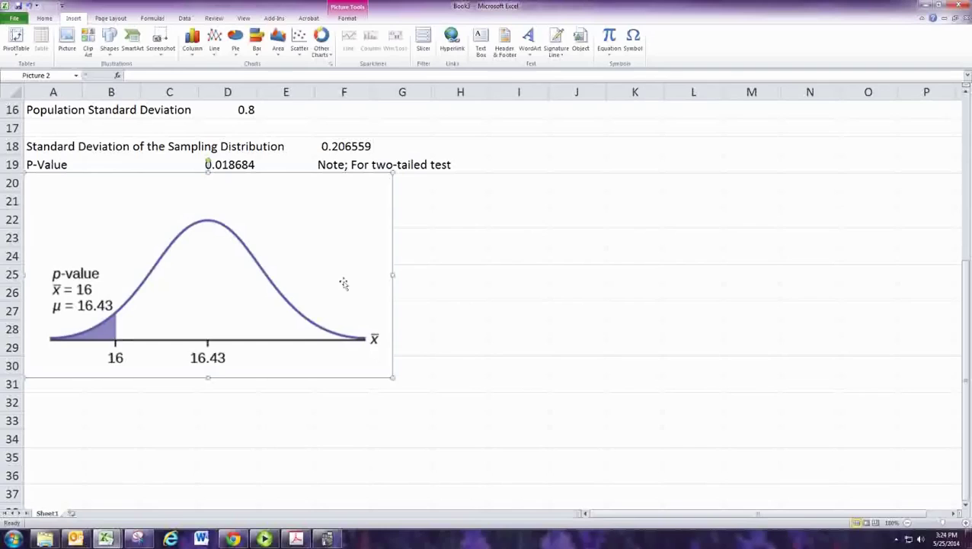
left_click_drag(343, 283, 351, 307)
left_click_drag(396, 398, 330, 359)
mouse_move(320, 292)
left_mouse_down()
mouse_move(318, 264)
mouse_move(325, 277)
left_mouse_up()
left_click(381, 272)
Change the remark in F19 to "Note: For two-tailed test only"
scroll(415, 285, "up", 2)
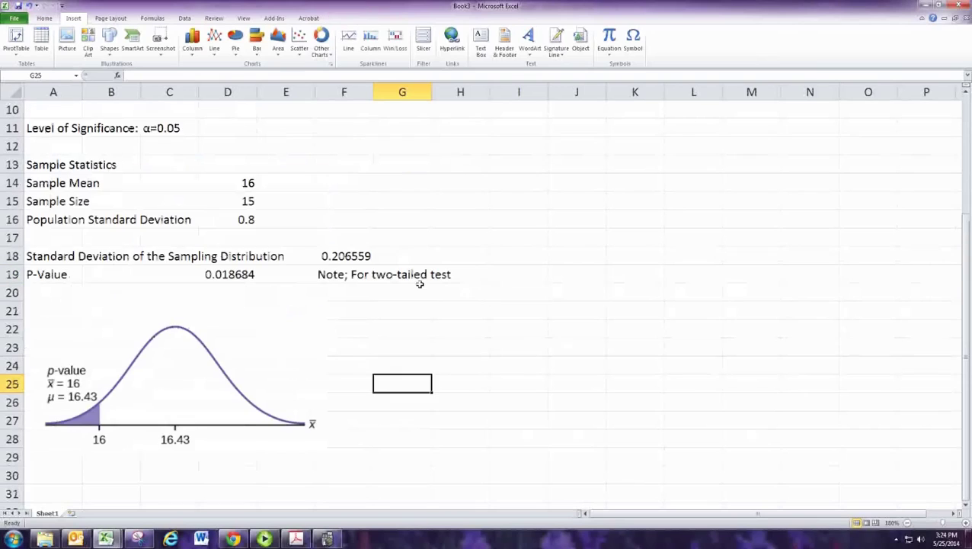
left_click(344, 276)
double_click(344, 276)
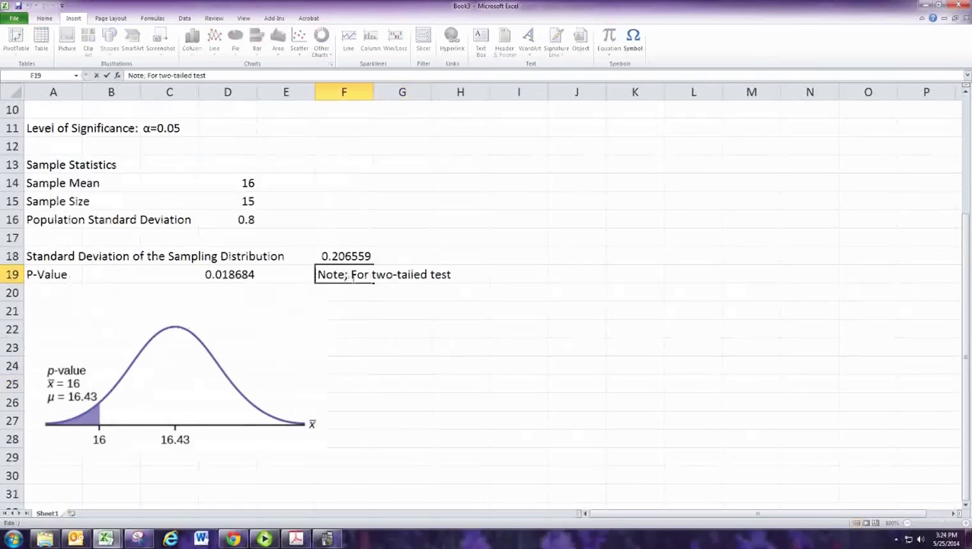
key("BackSpace")
type(":")
left_click(459, 279)
type("only")
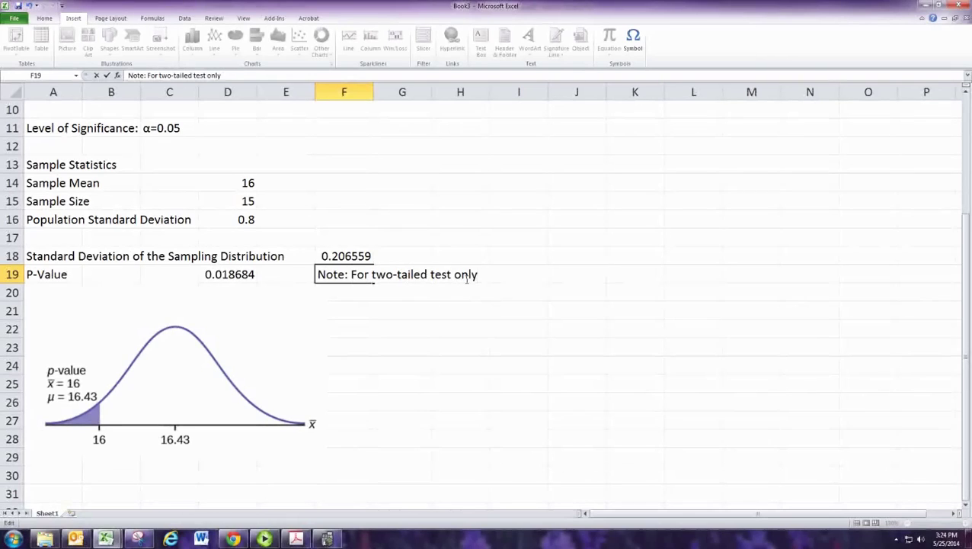
Replace the whole remark in F19 with the label "(left-tailed)"
key("BackSpace")
key("BackSpace")
key("BackSpace")
key("BackSpace")
key("BackSpace")
key("BackSpace")
key("BackSpace")
key("BackSpace")
key("BackSpace")
key("BackSpace")
key("BackSpace")
key("BackSpace")
key("BackSpace")
key("BackSpace")
key("BackSpace")
key("BackSpace")
key("BackSpace")
key("BackSpace")
key("BackSpace")
key("BackSpace")
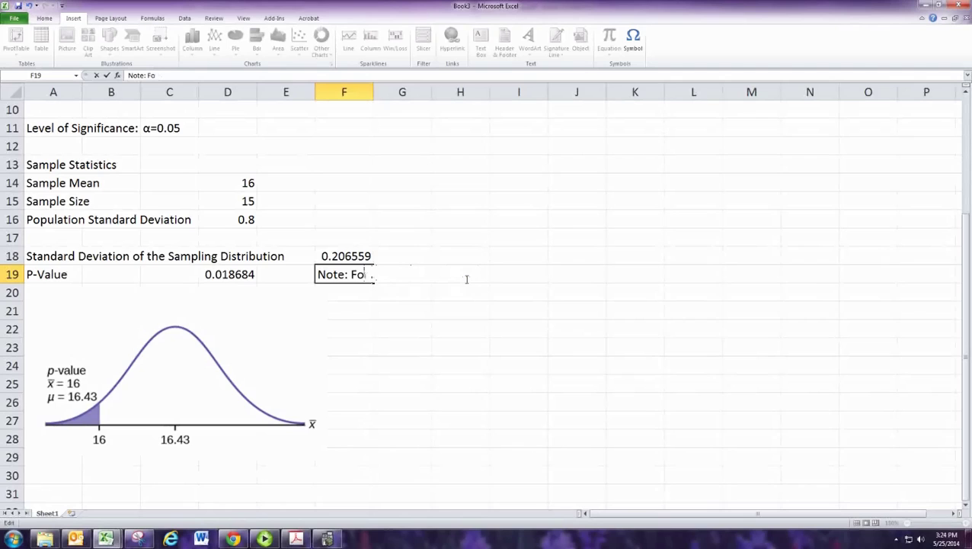
key("BackSpace")
key("BackSpace")
type("For")
key("BackSpace")
key("BackSpace")
key("BackSpace")
type("See")
key("BackSpace")
key("BackSpace")
key("BackSpace")
key("BackSpace")
key("BackSpace")
key("BackSpace")
key("BackSpace")
key("BackSpace")
key("BackSpace")
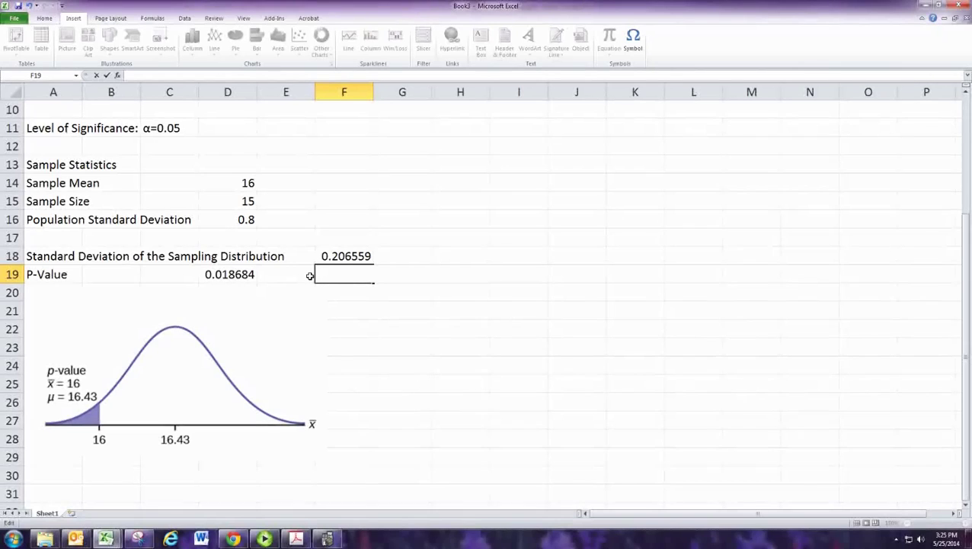
type("left-tailed)")
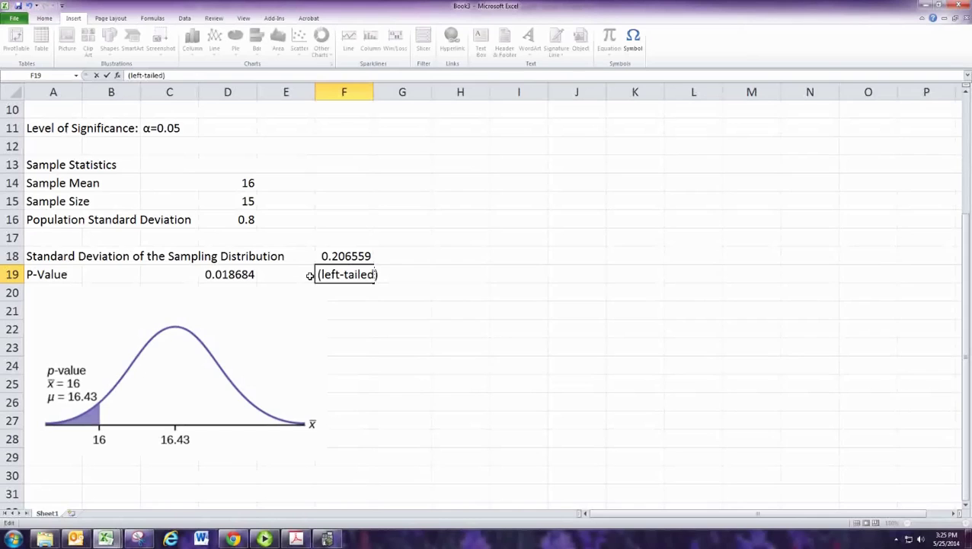
key("Return")
Move the graph down to about row 23 to free the rows beneath the P-value
left_click(308, 340)
left_click_drag(308, 340, 309, 390)
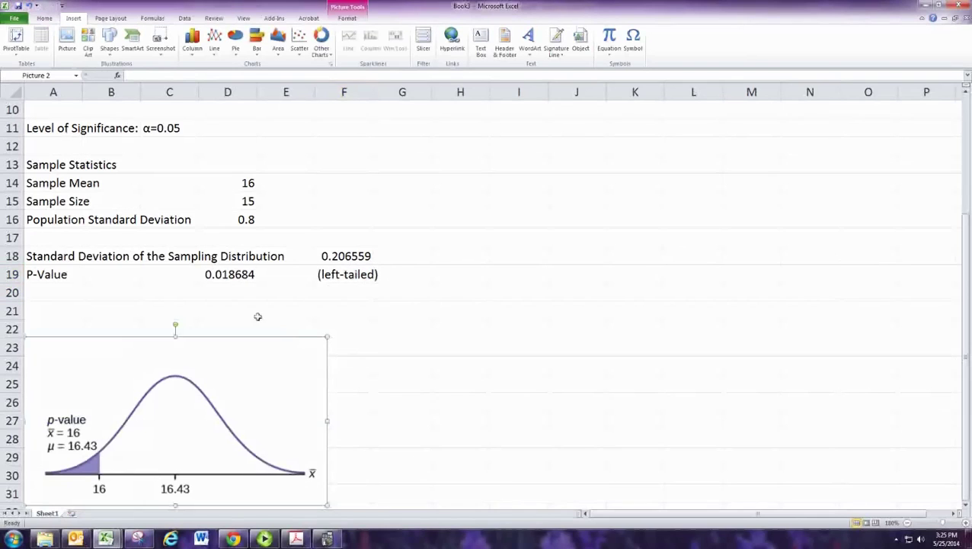
Calculate the right-tailed P-value in D20 with the formula =1-NORMDIST(D14,C6,F18,1)
left_click(207, 293)
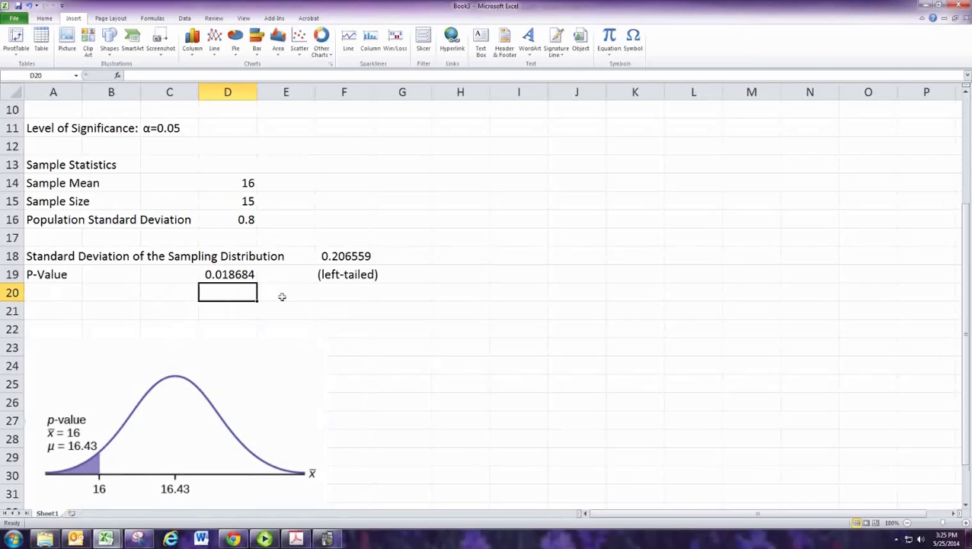
type("=")
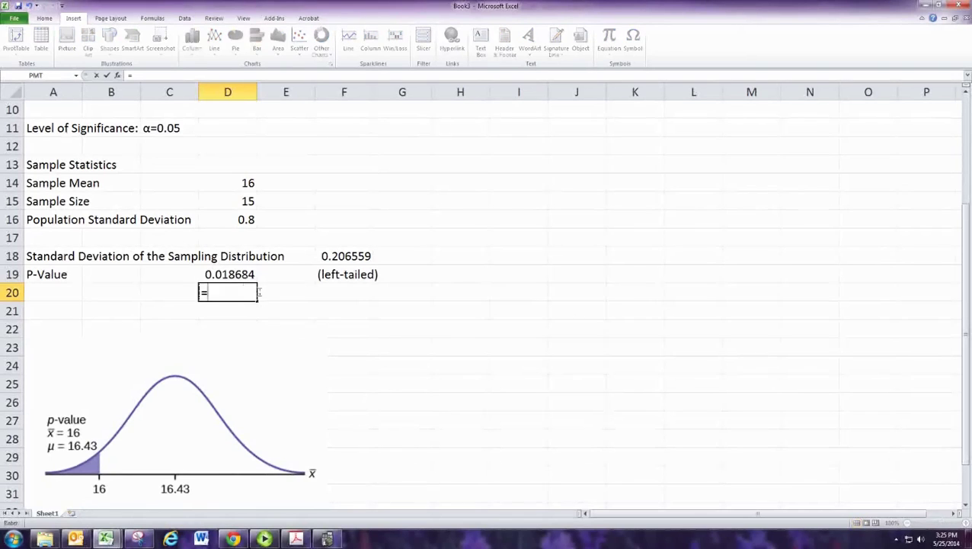
scroll(332, 284, "up", 3)
scroll(340, 289, "down", 1)
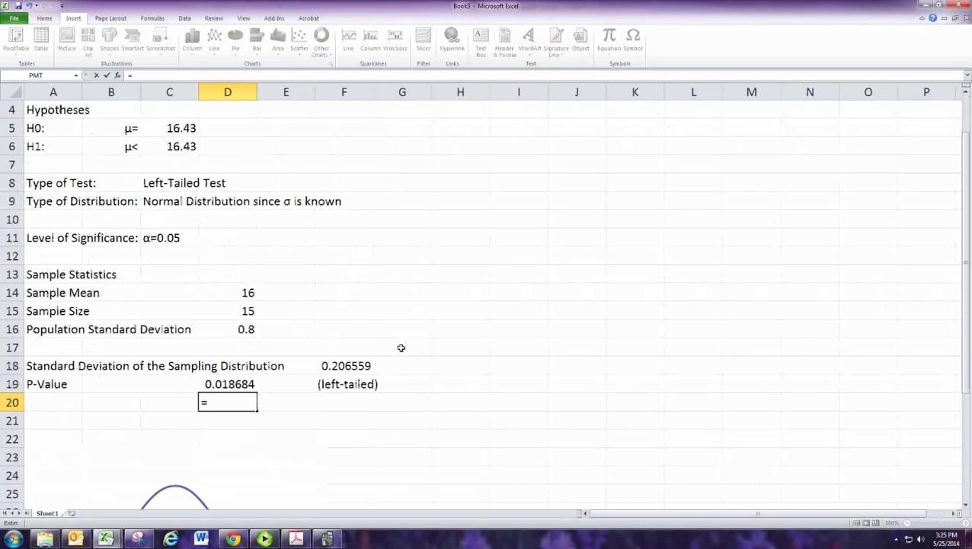
type("1-NORMD")
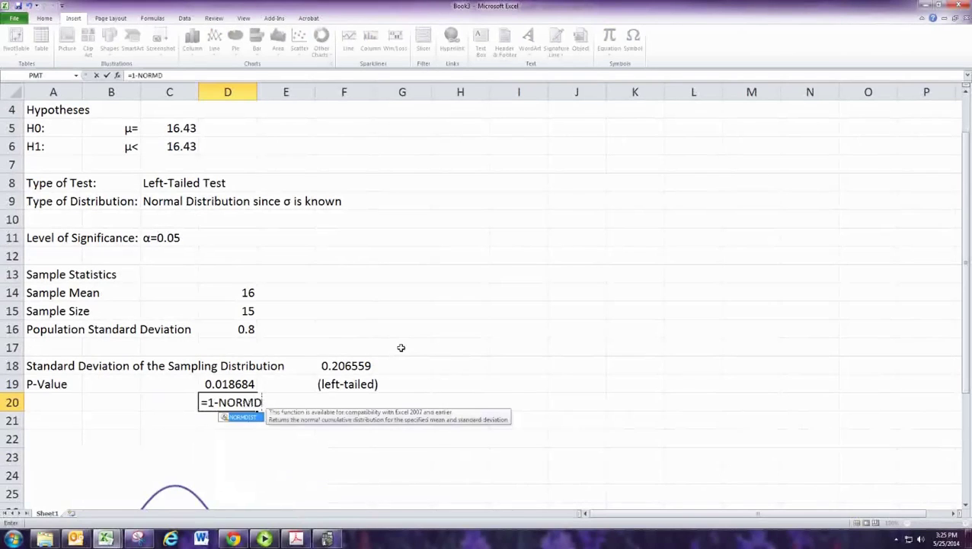
key("BackSpace")
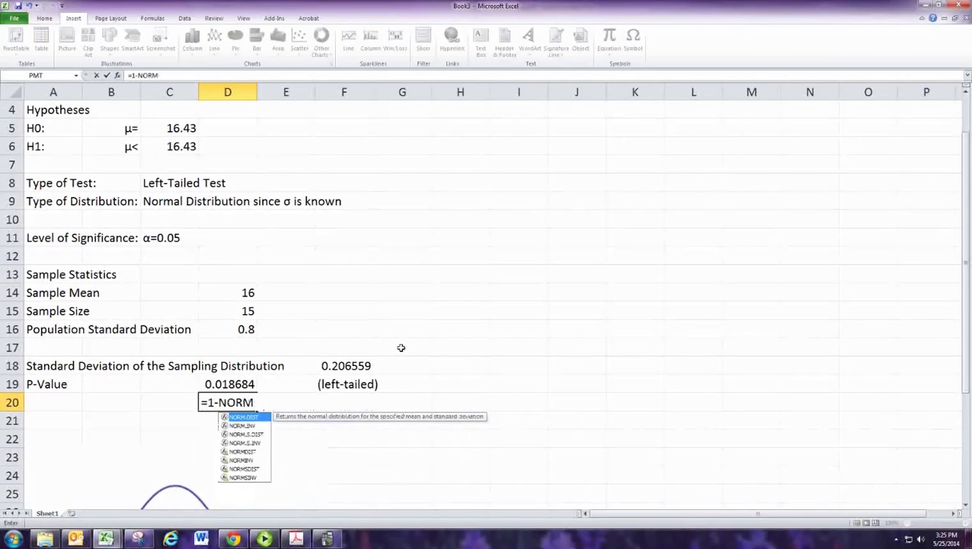
type("DIST(")
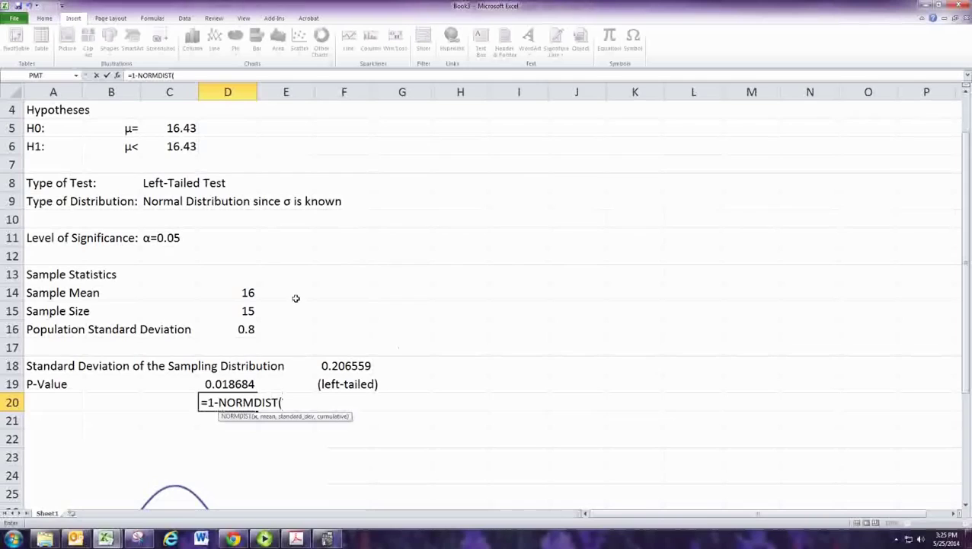
left_click(230, 301)
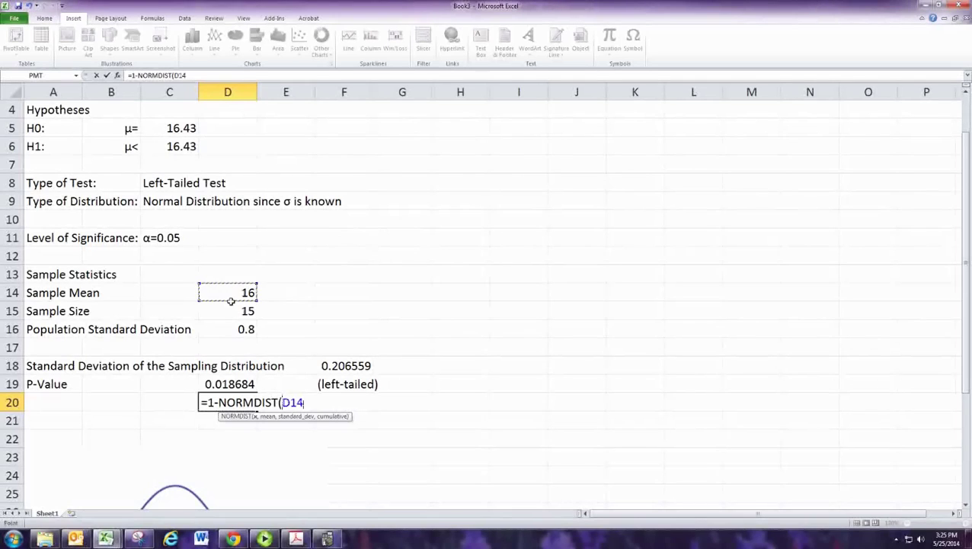
type(",")
left_click(186, 145)
type(",")
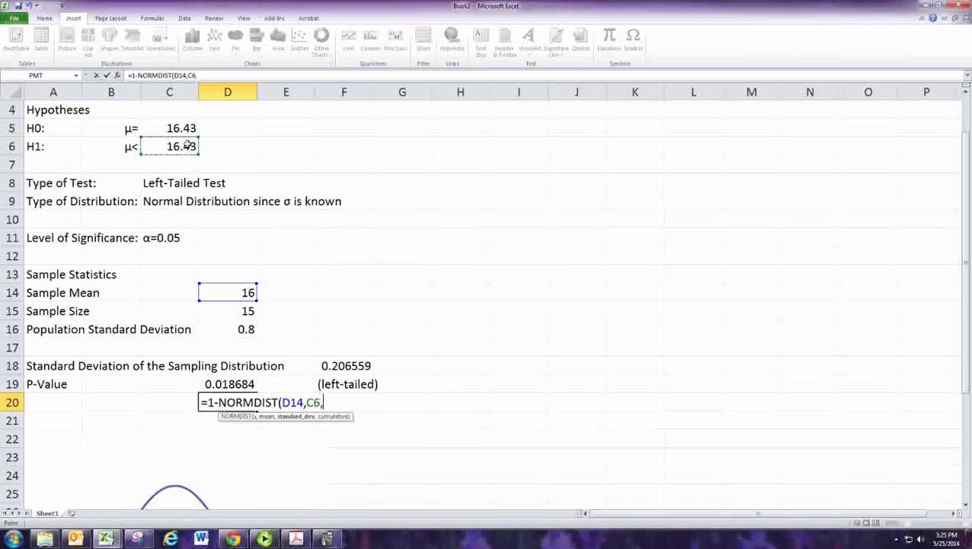
left_click(347, 365)
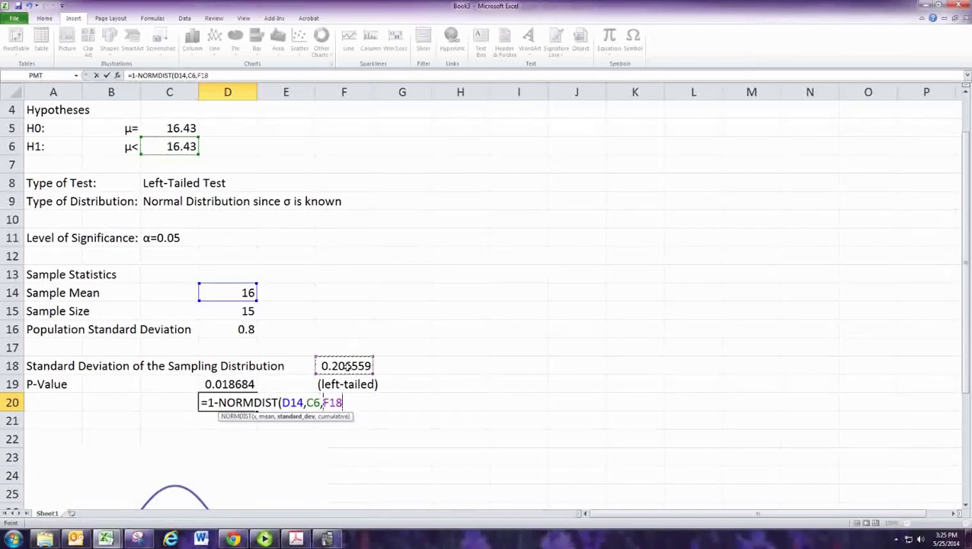
type(",1)")
key("Return")
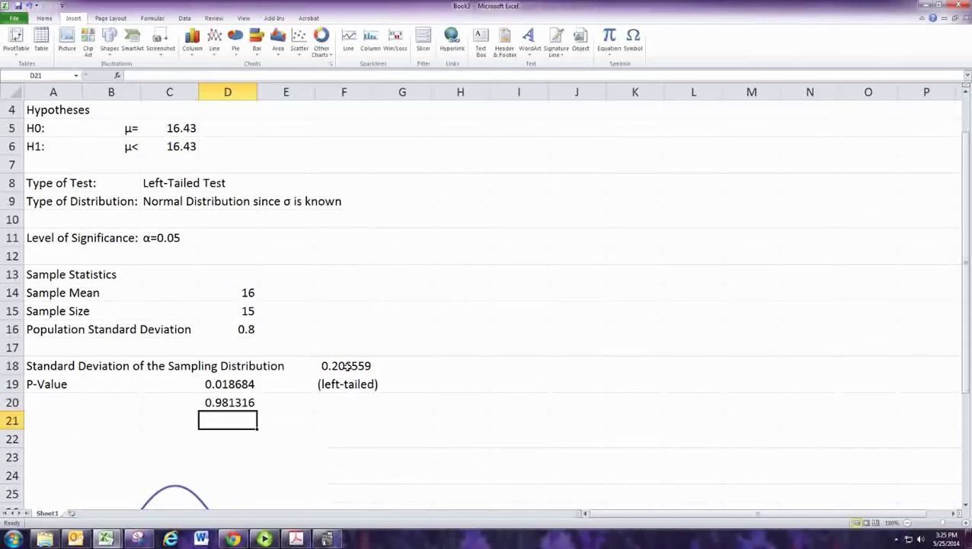
Enter the label "(right-tailed)" in F20
key("Up")
key("Right")
key("Right")
type("(righ")
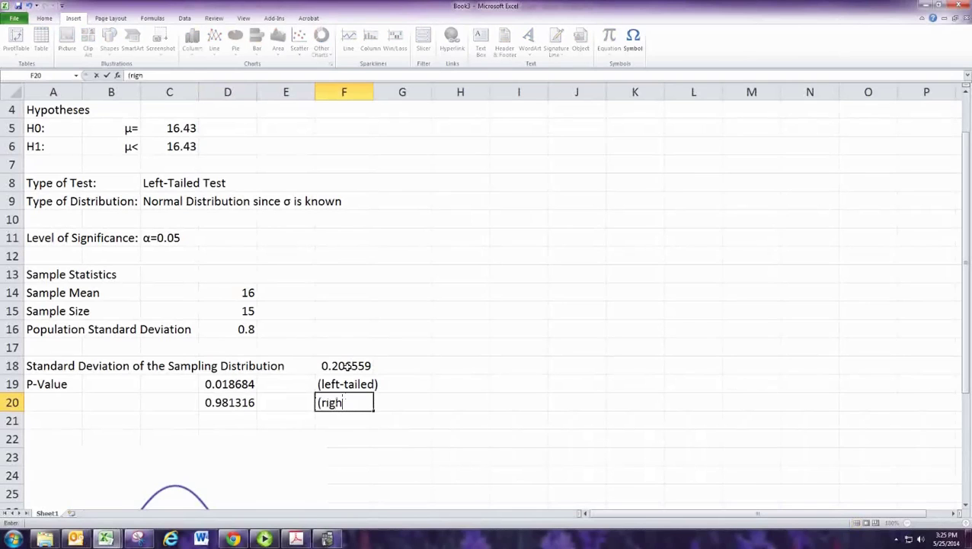
type("t-tailed)")
key("Return")
Calculate the two-tailed P-value in D21 with the formula =2*MIN(D19:D20)
key("Left")
key("Left")
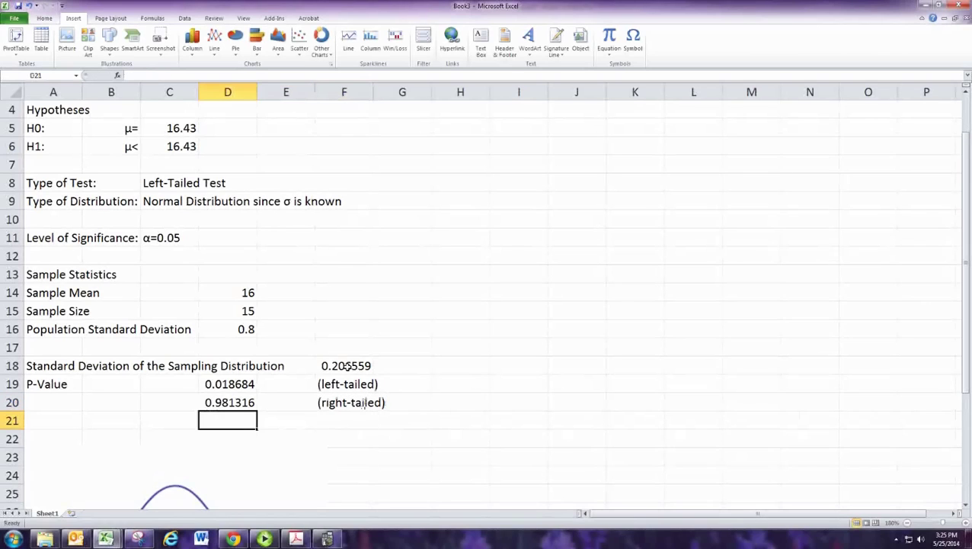
type("=")
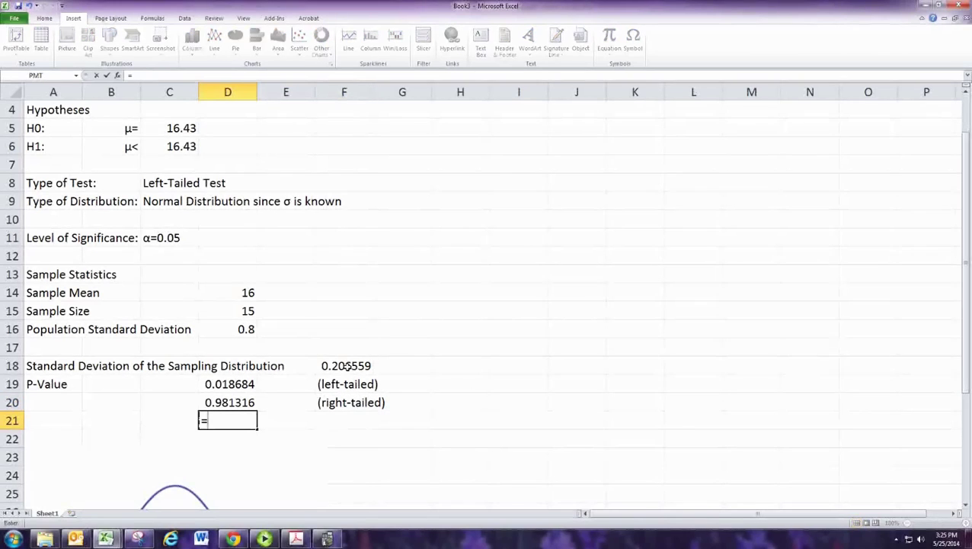
type("@*MIN")
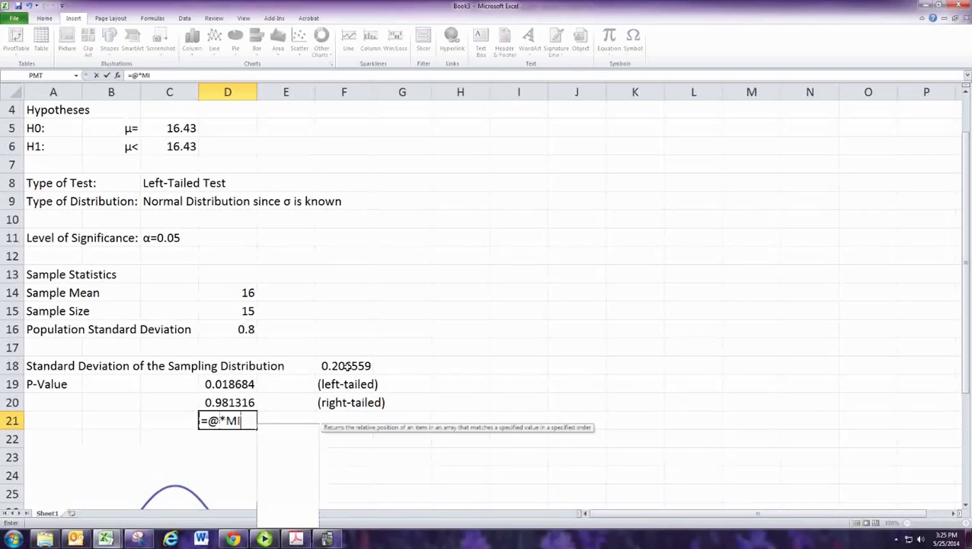
key("BackSpace")
key("BackSpace")
key("BackSpace")
key("BackSpace")
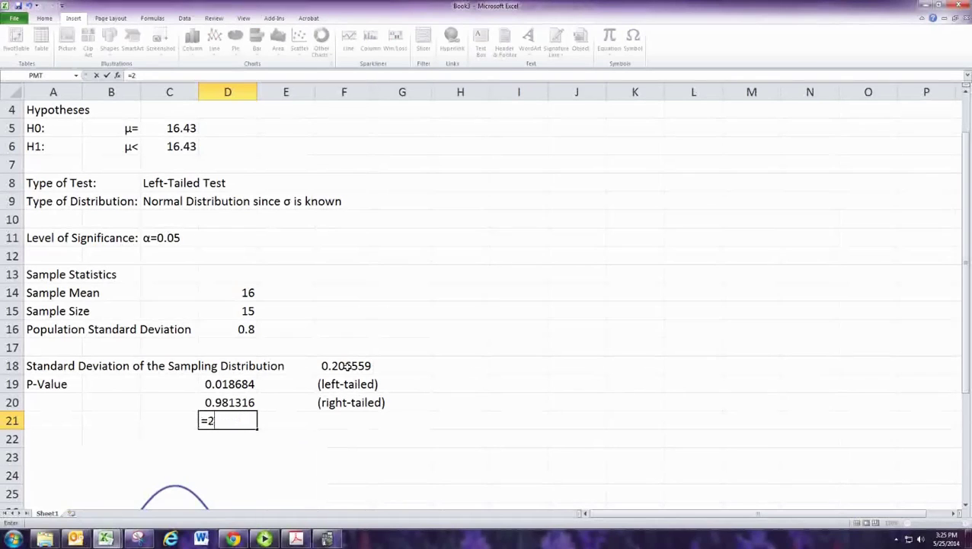
type("*MIN")
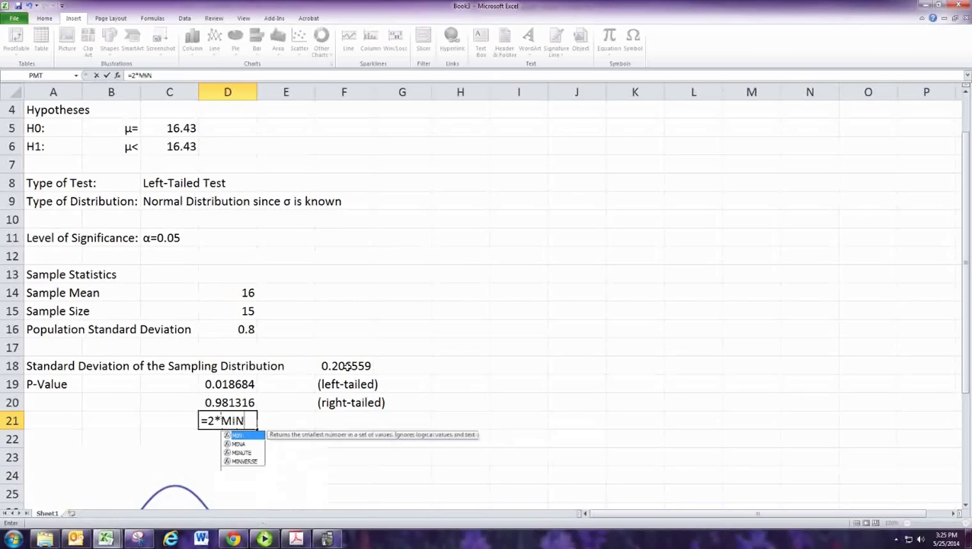
type("(")
key("Up")
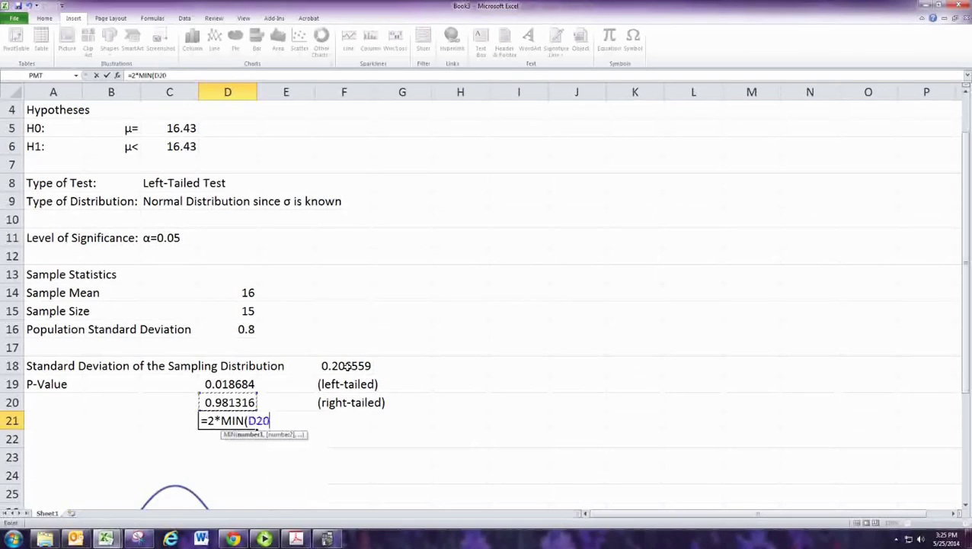
key("shift+Up")
type(")")
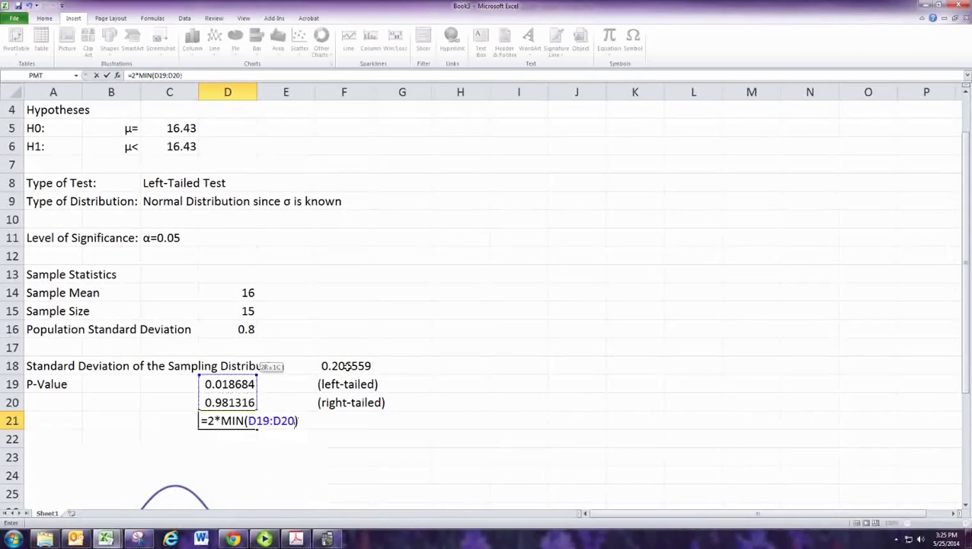
key("ctrl+Return")
Enter the label "(two-tailed)" in F21
key("Right")
key("Right")
type("(")
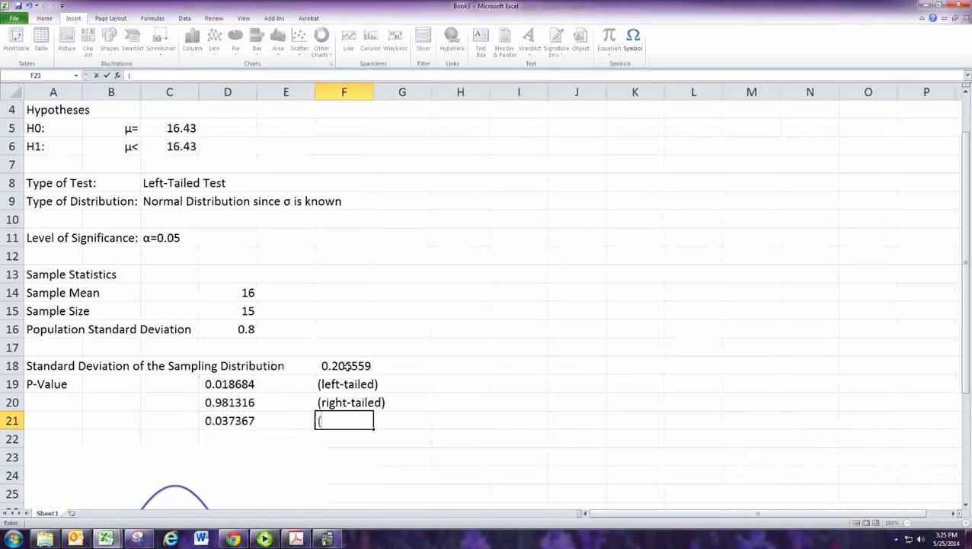
type("two-tailed)")
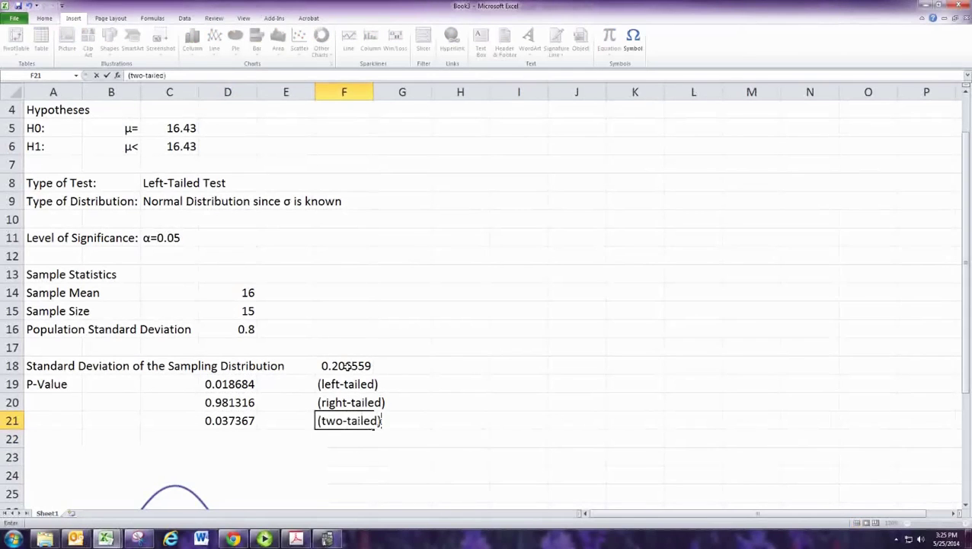
key("Return")
Move the graph up over rows 20 and 21 to hide the extra P-values, and widen it to just past column F
scroll(340, 399, "down", 2)
left_click_drag(267, 401, 272, 352)
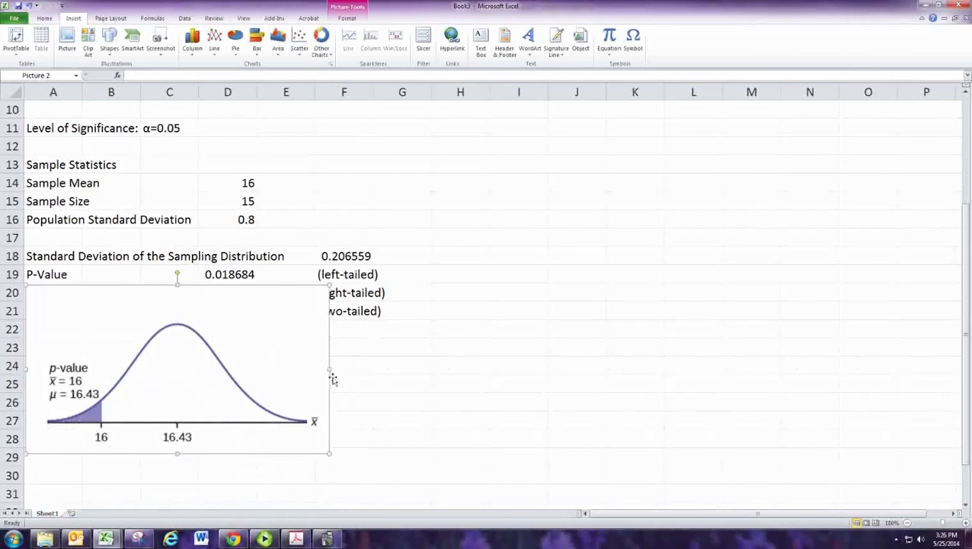
left_click_drag(333, 379, 389, 374)
left_click(449, 372)
scroll(452, 372, "down", 1)
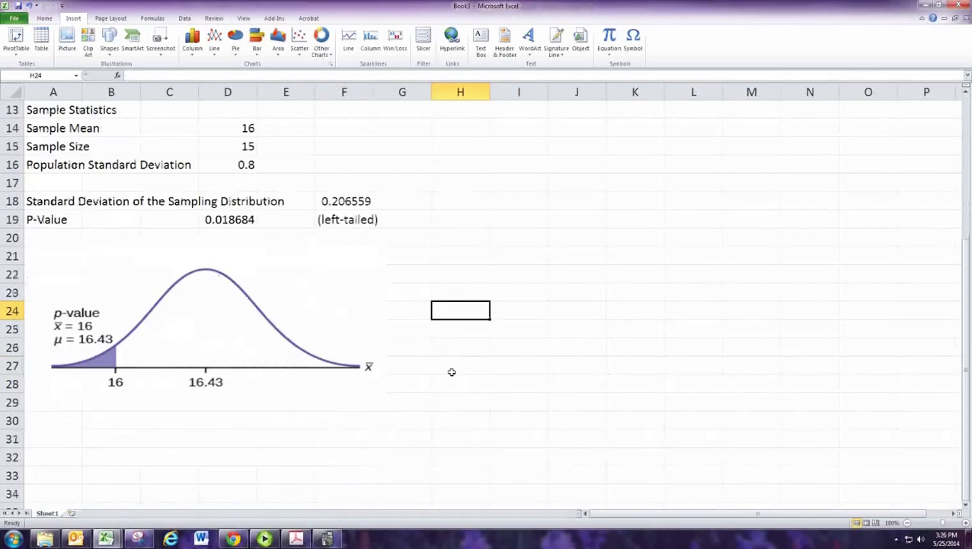
scroll(450, 372, "down", 1)
scroll(379, 397, "up", 2)
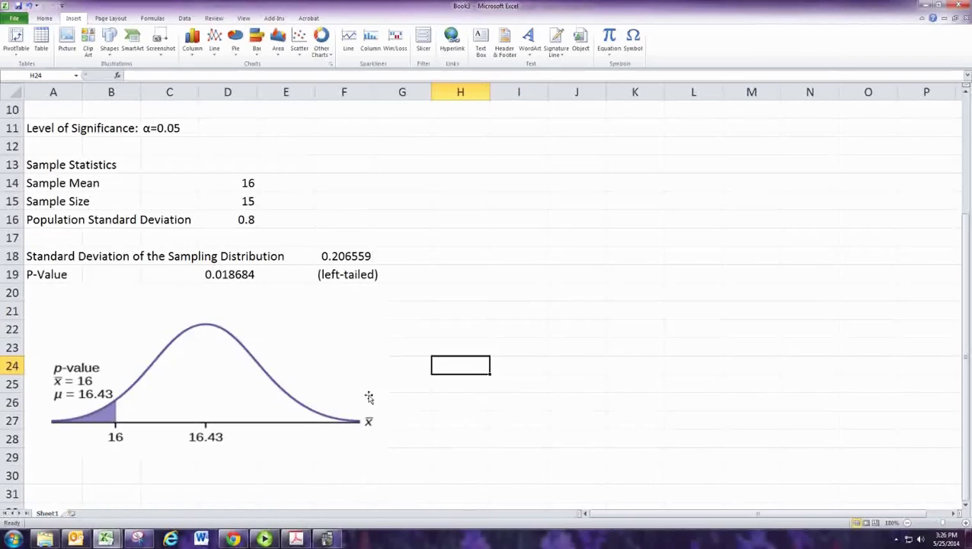
Enter the label "Decision:" in A30, below the graph
scroll(350, 396, "down", 1)
left_click(80, 420)
type("Decision")
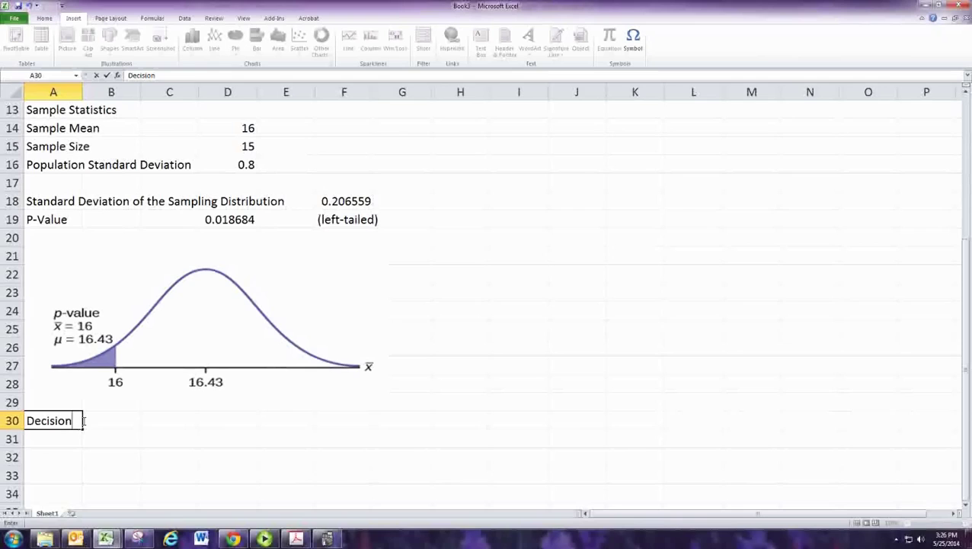
type(":")
key("Tab")
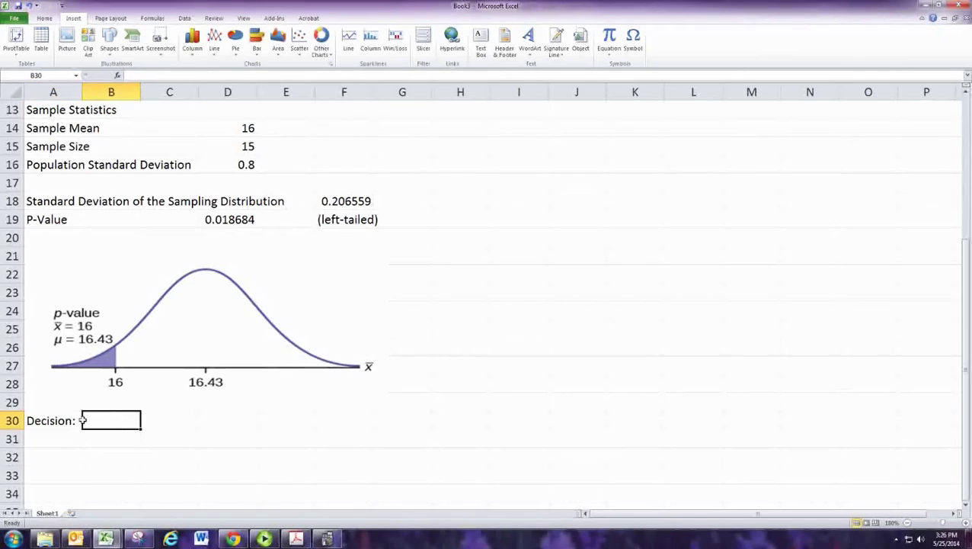
Enter the decision "We reject the null hypothesis since P<α" in B30, inserting alpha as a symbol
type("We r")
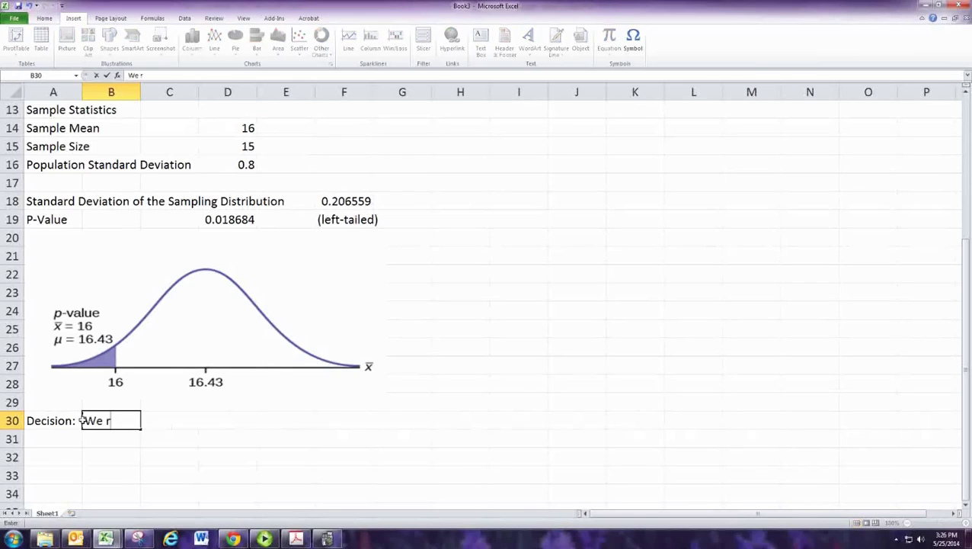
type("eject the null")
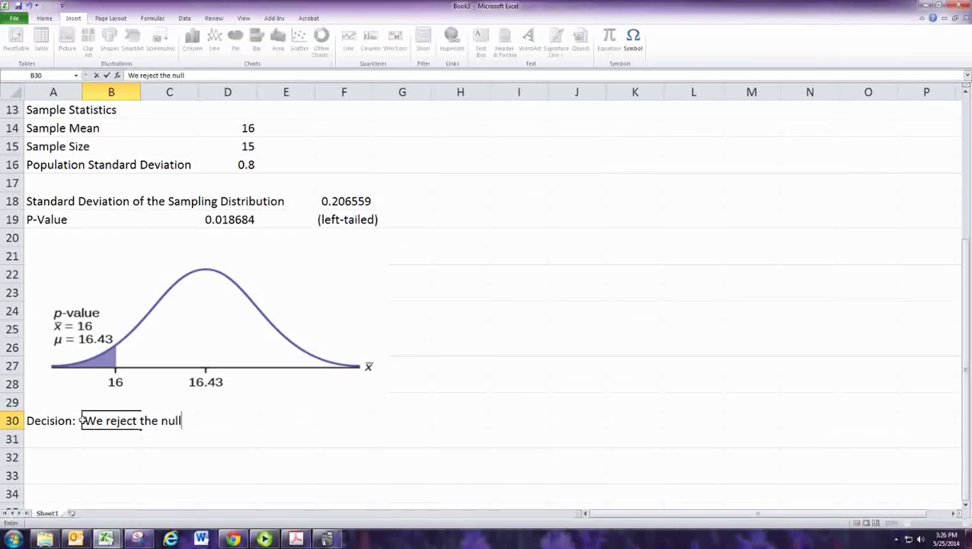
type(" hypothes")
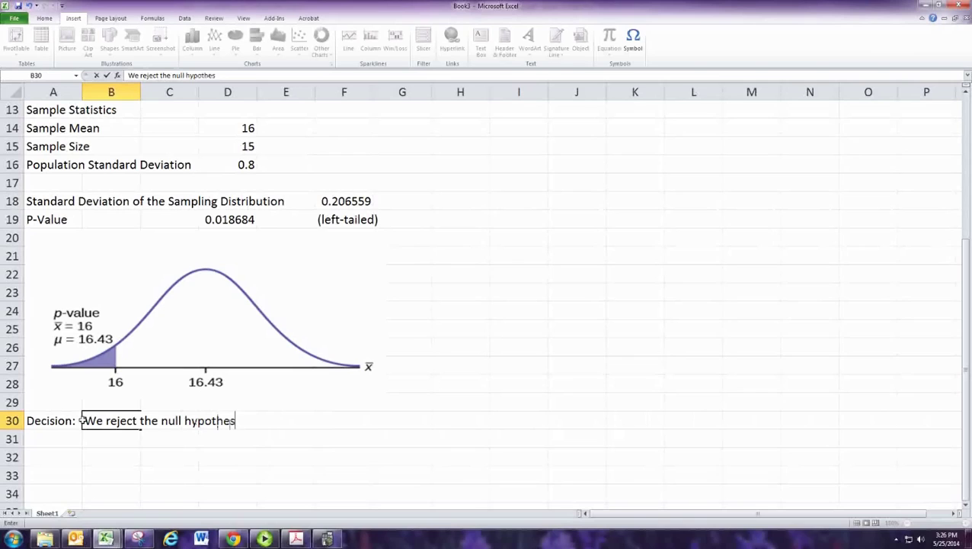
type("is since ")
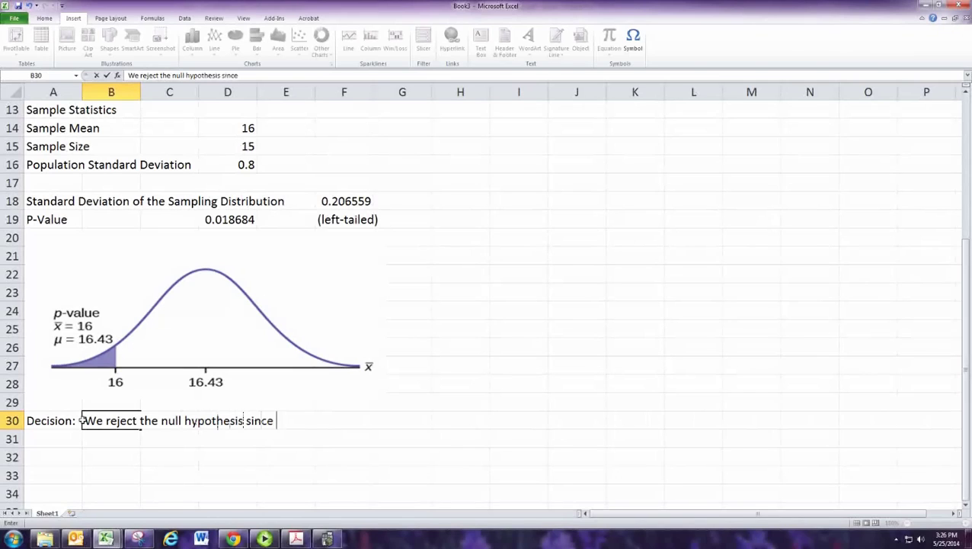
type("P<")
left_click(631, 39)
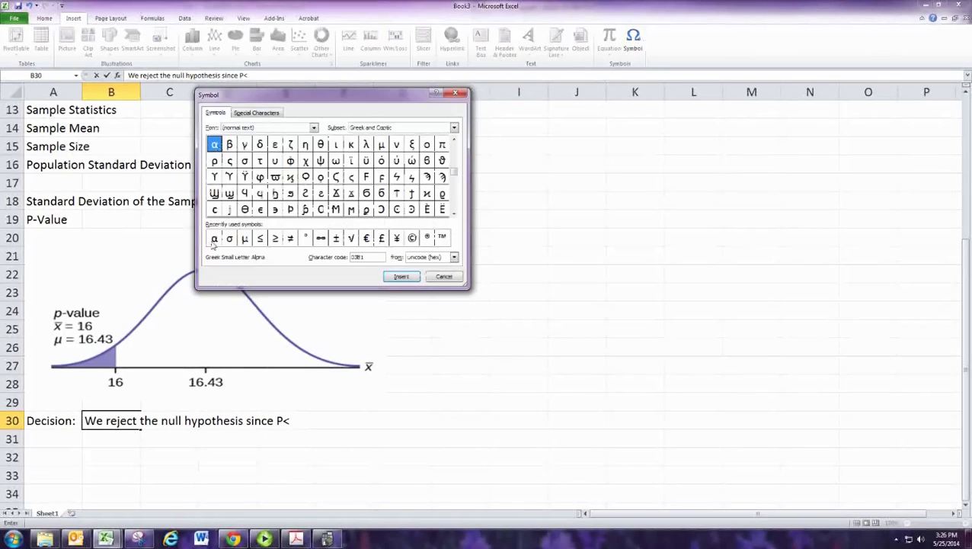
left_click(214, 238)
left_click(402, 275)
left_click(443, 275)
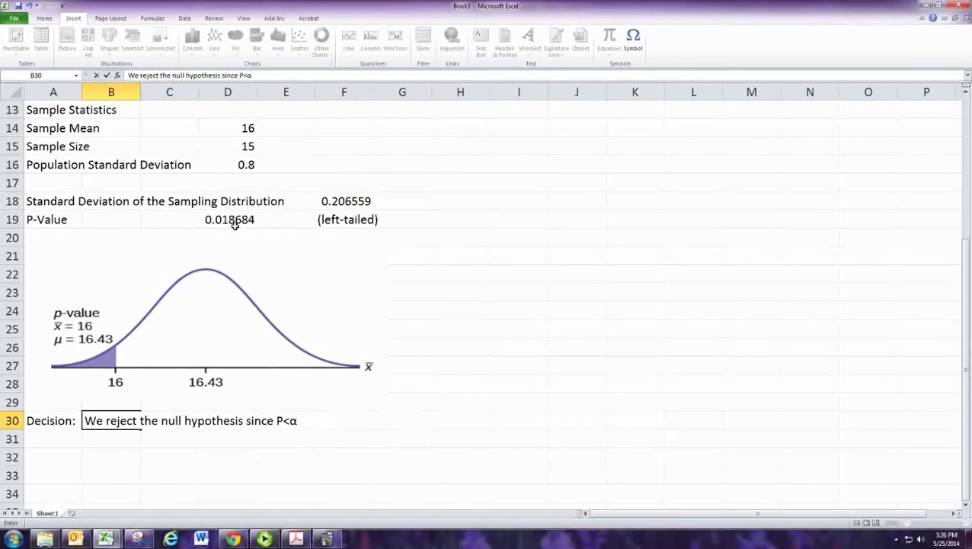
scroll(236, 232, "up", 3)
scroll(235, 226, "up", 1)
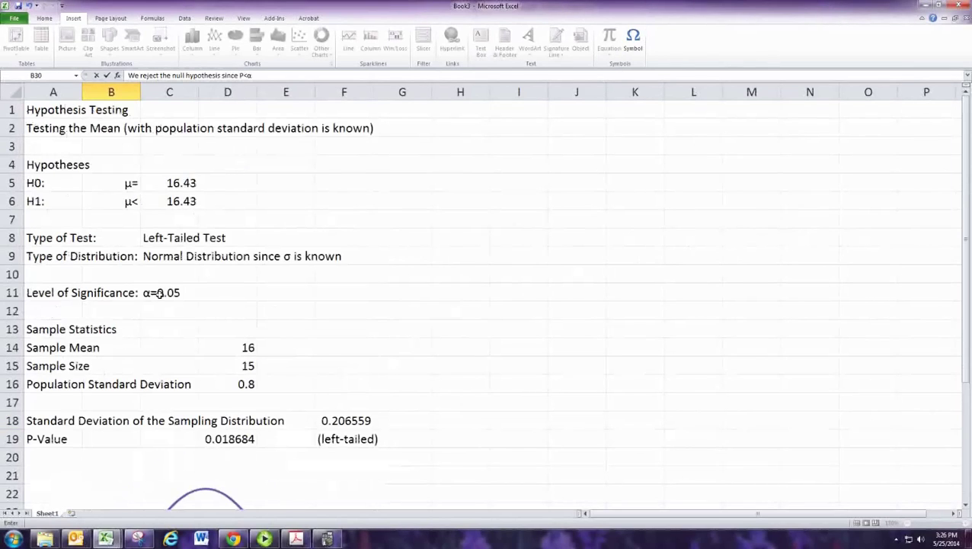
left_click(158, 295)
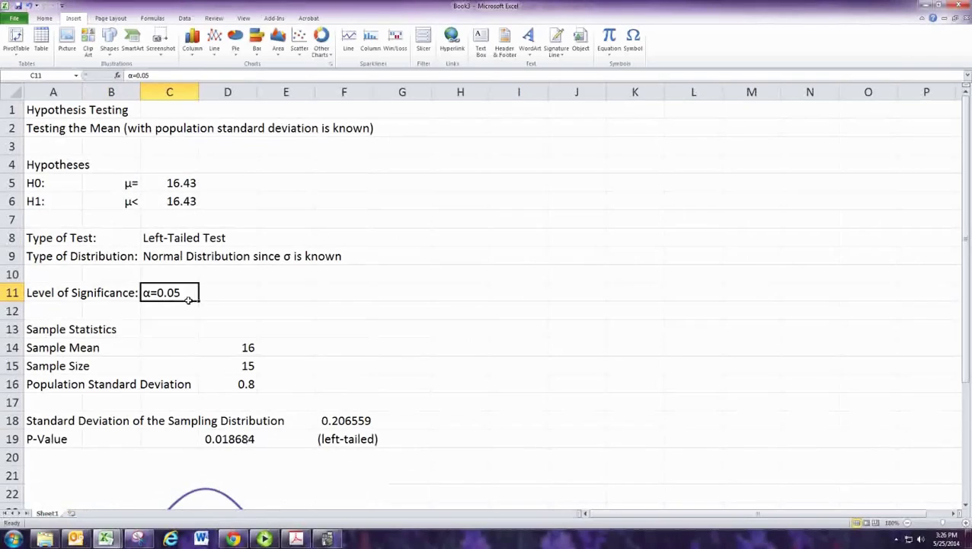
Enter the label "Conclusion:" in A31
scroll(217, 299, "down", 5)
left_click(48, 390)
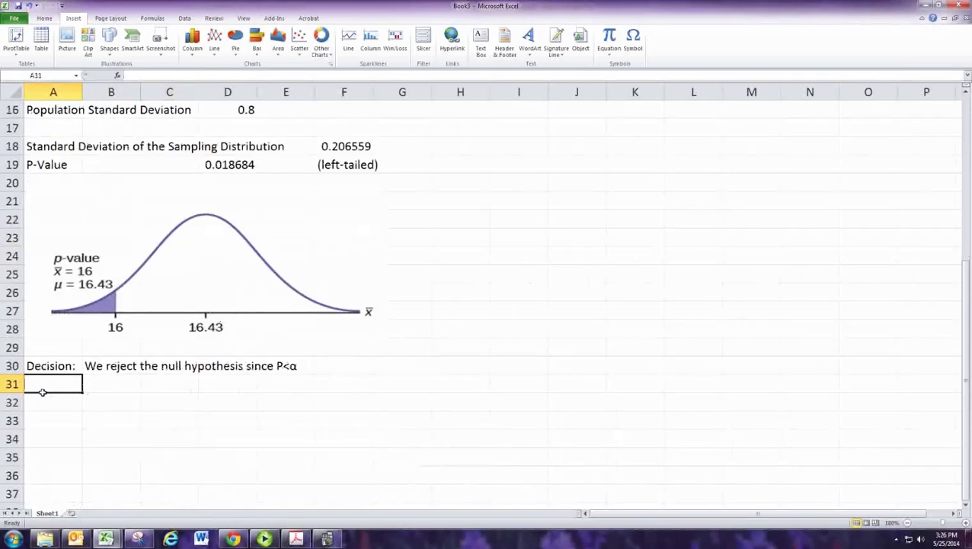
type("Concluso")
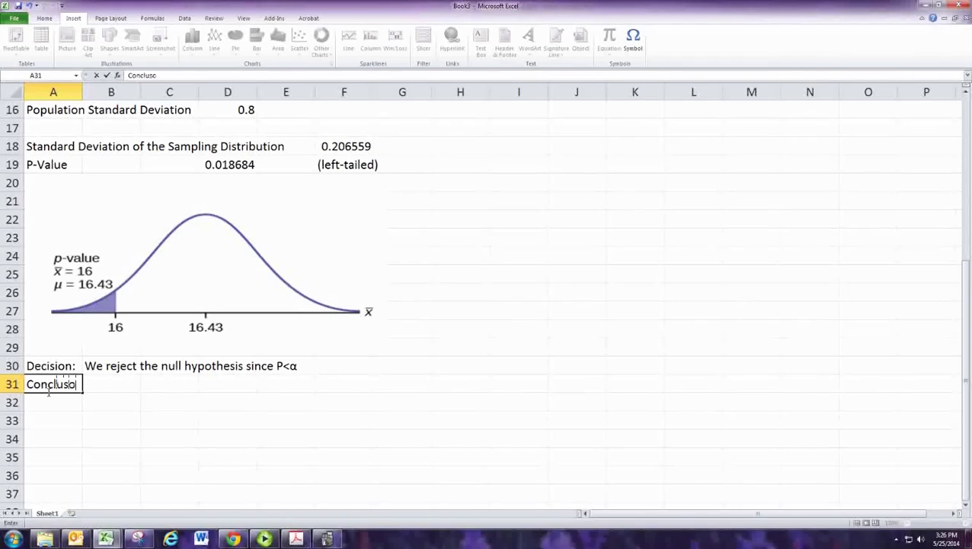
key("BackSpace")
type("ion:")
key("Tab")
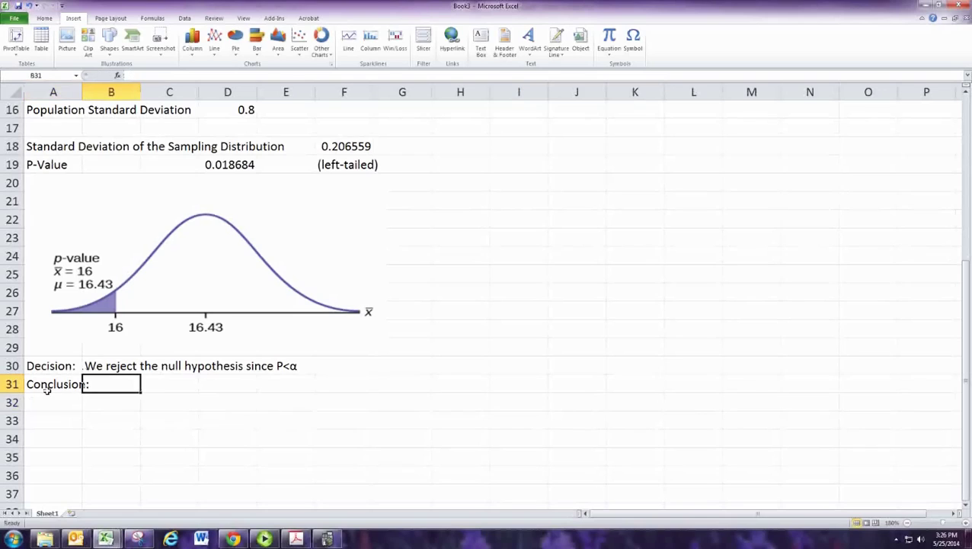
Enter the conclusion in B31: "The sample data supports the claim that", the swimmer's first name, and "swims faster with the new goggles"
type("The sample")
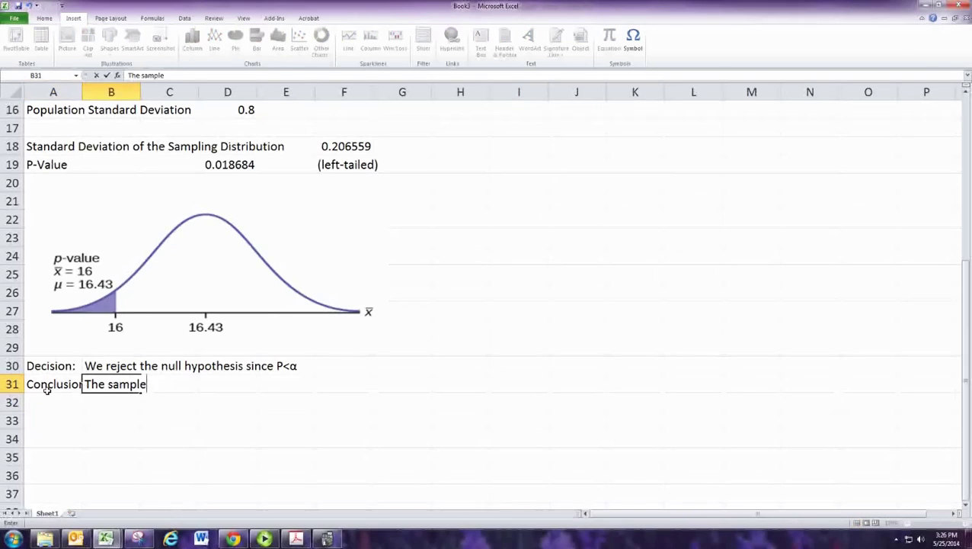
type(" data suppor")
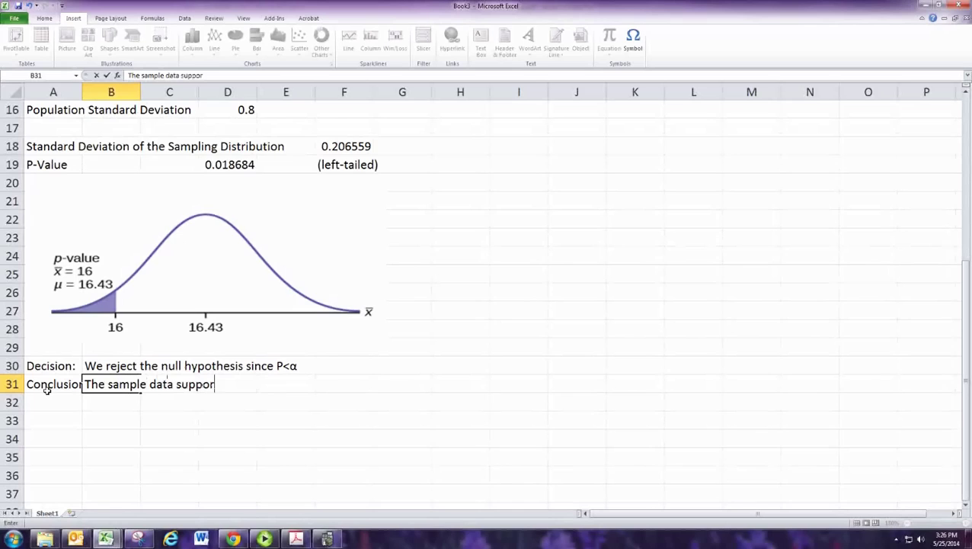
type("ts the claim")
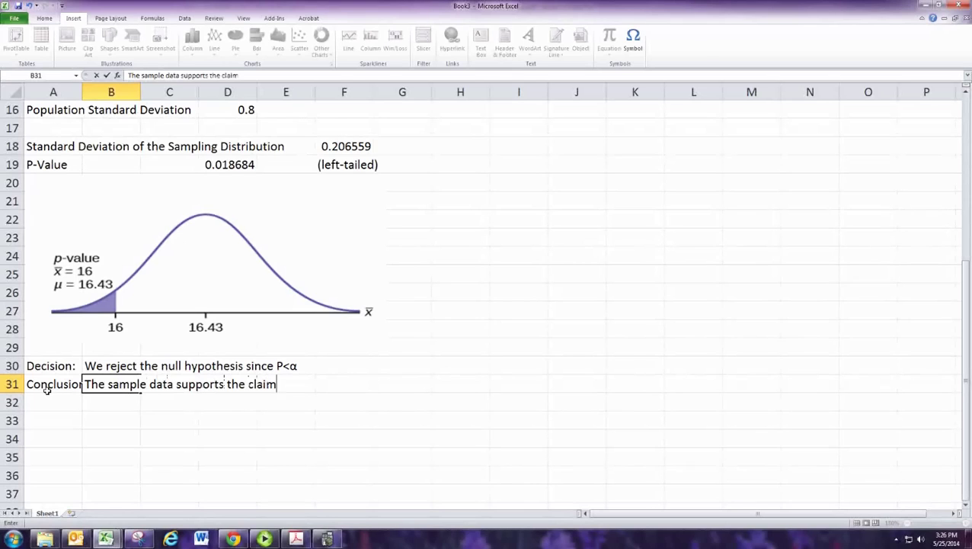
type(" that the ne")
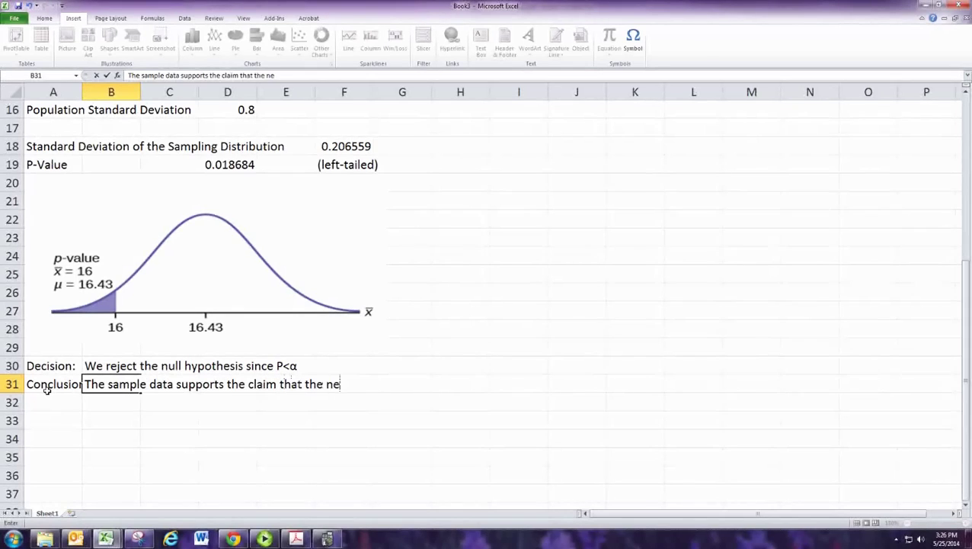
type("w googles")
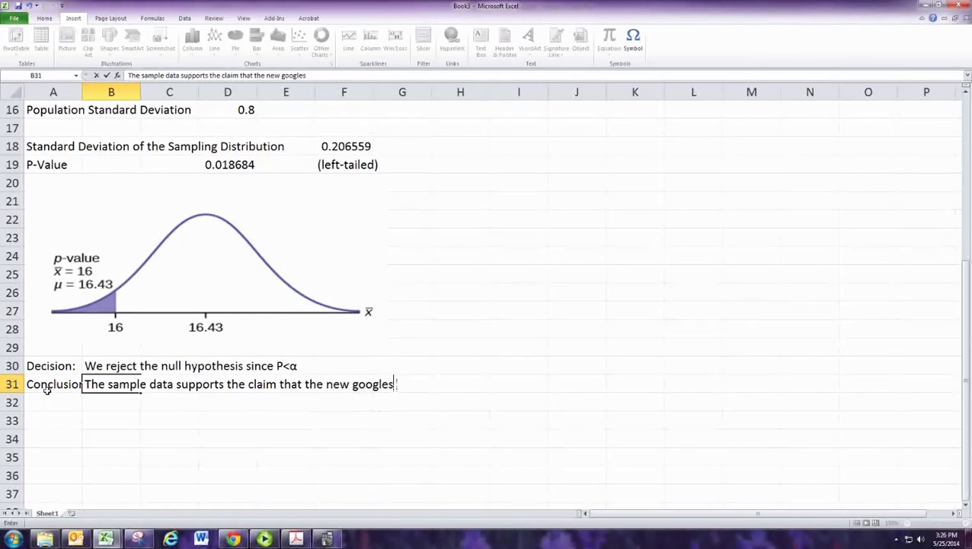
key("BackSpace")
key("BackSpace")
key("BackSpace")
key("BackSpace")
key("BackSpace")
key("BackSpace")
key("BackSpace")
key("BackSpace")
key("BackSpace")
key("BackSpace")
key("BackSpace")
key("BackSpace")
key("BackSpace")
key("BackSpace")
key("BackSpace")
key("BackSpace")
key("BackSpace")
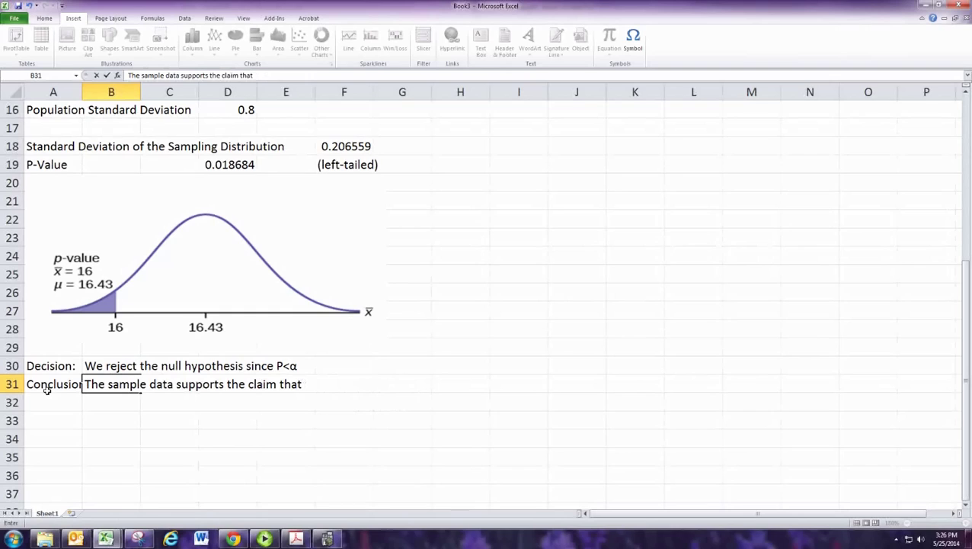
type("Jeffrey swi")
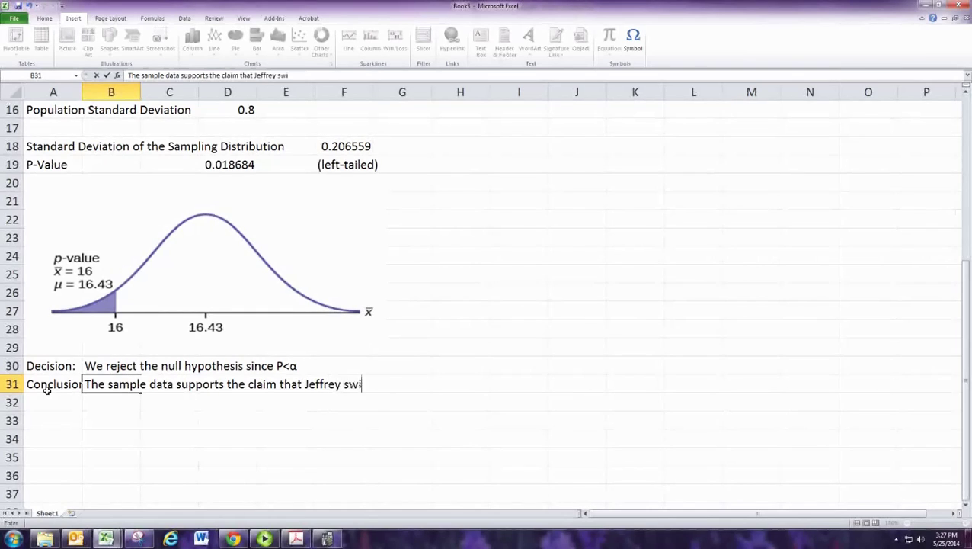
type("ms faster with the ne")
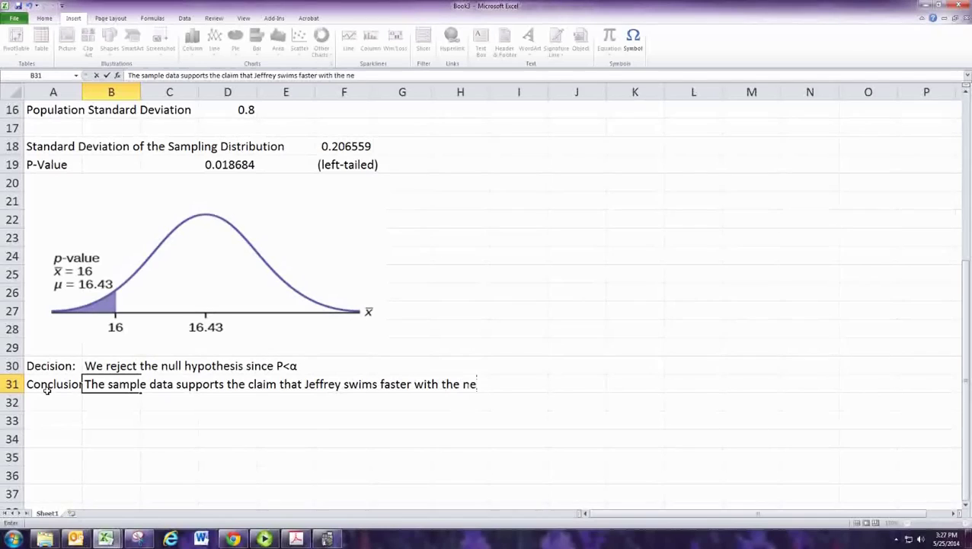
type("w goggled")
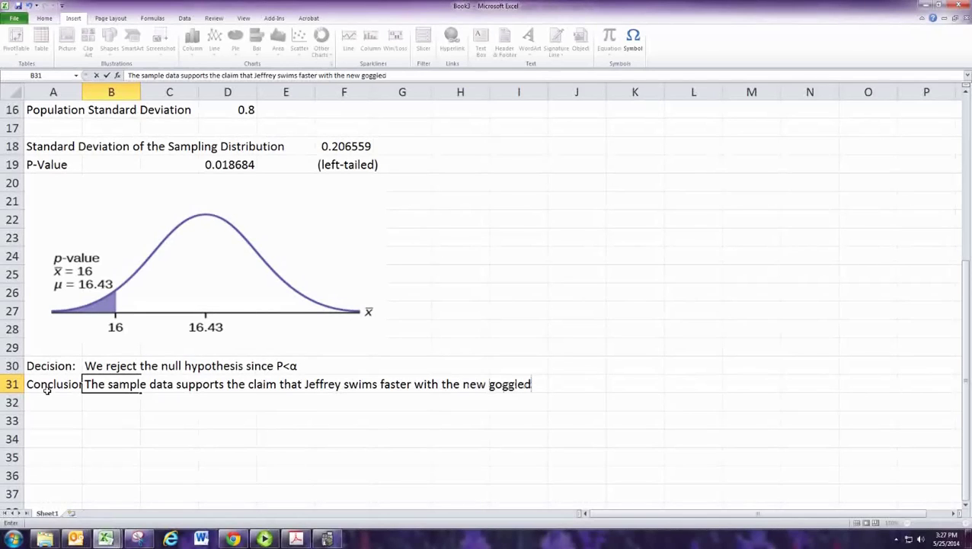
key("BackSpace")
type("s")
key("Return")
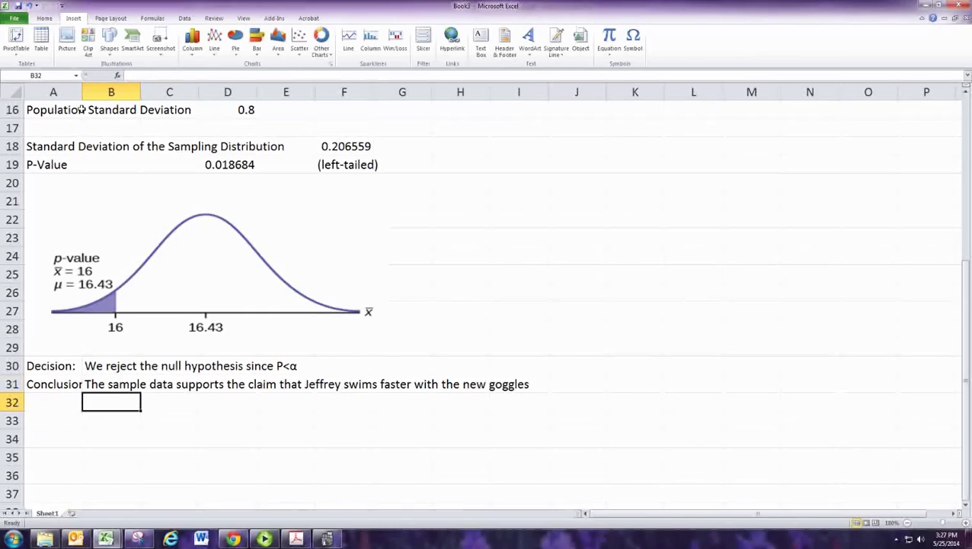
Widen column A enough to fit the whole "Conclusion:" label
left_click_drag(82, 92, 93, 92)
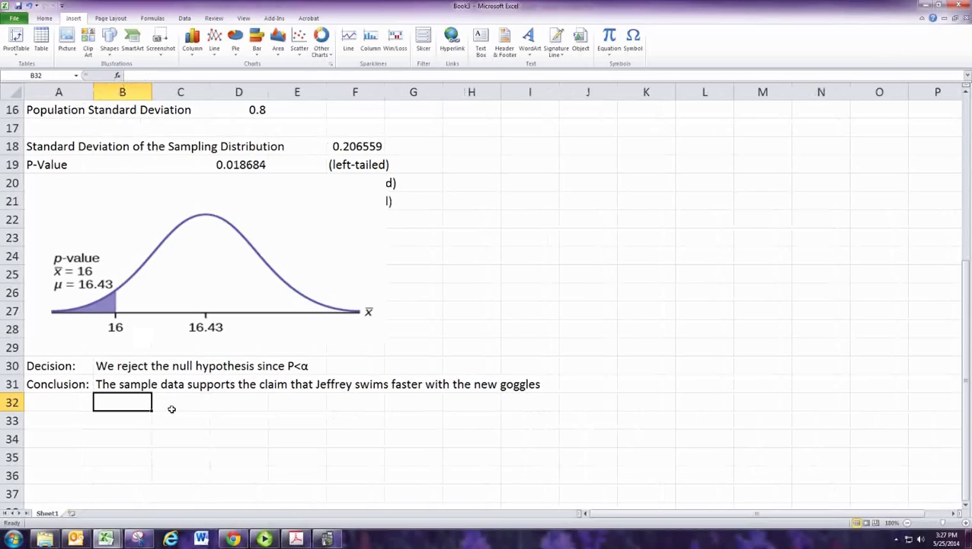
left_click(370, 294)
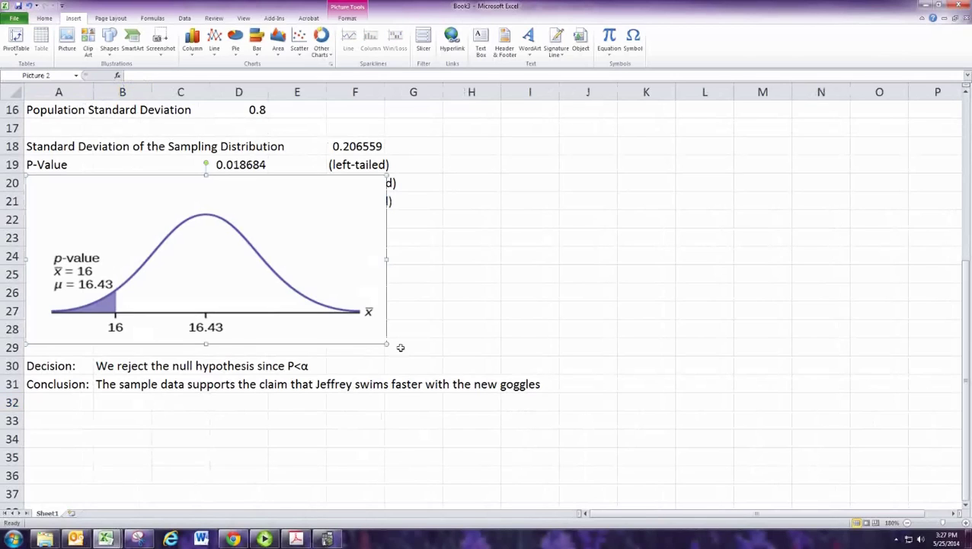
left_click(270, 419)
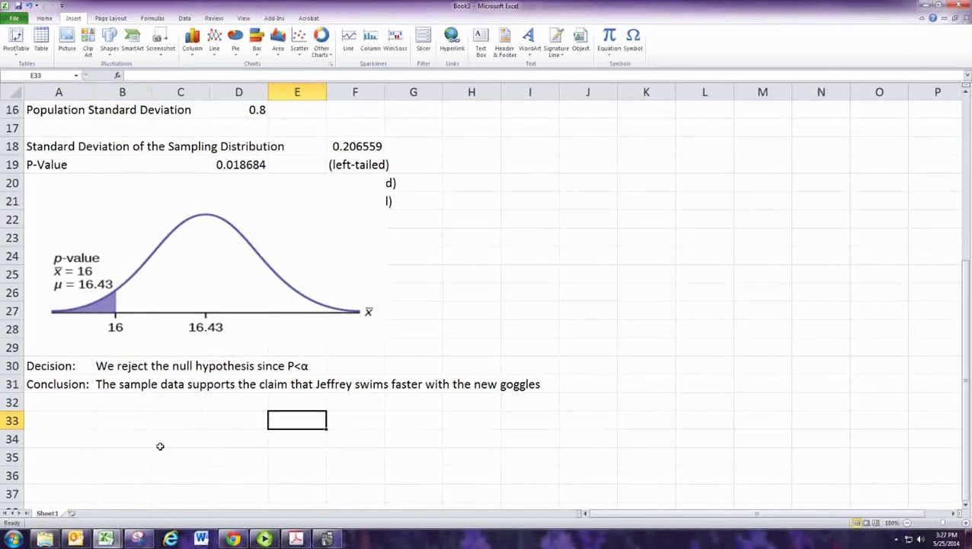
Enter the subheading "Without Sample Data" in A3, under the worksheet title
scroll(157, 445, "up", 5)
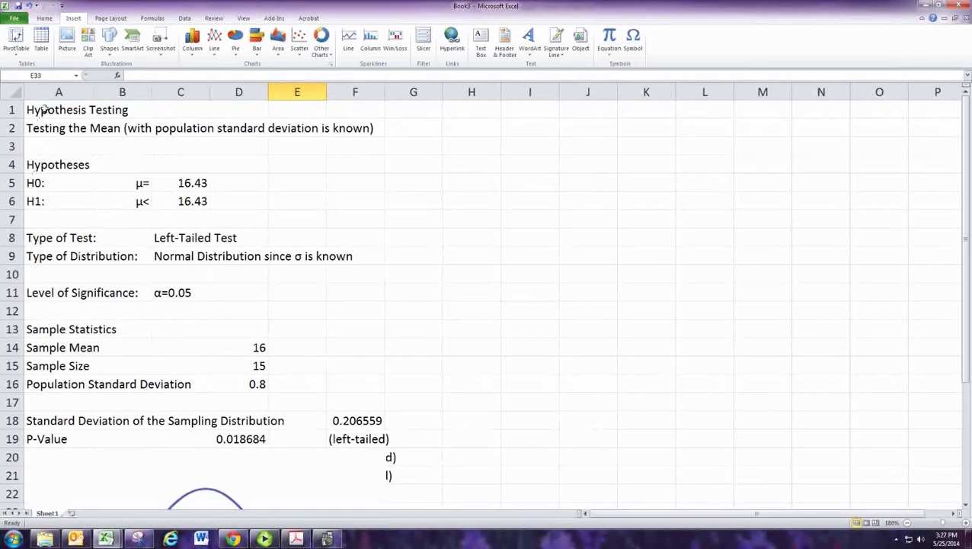
left_click(40, 150)
type("Wit")
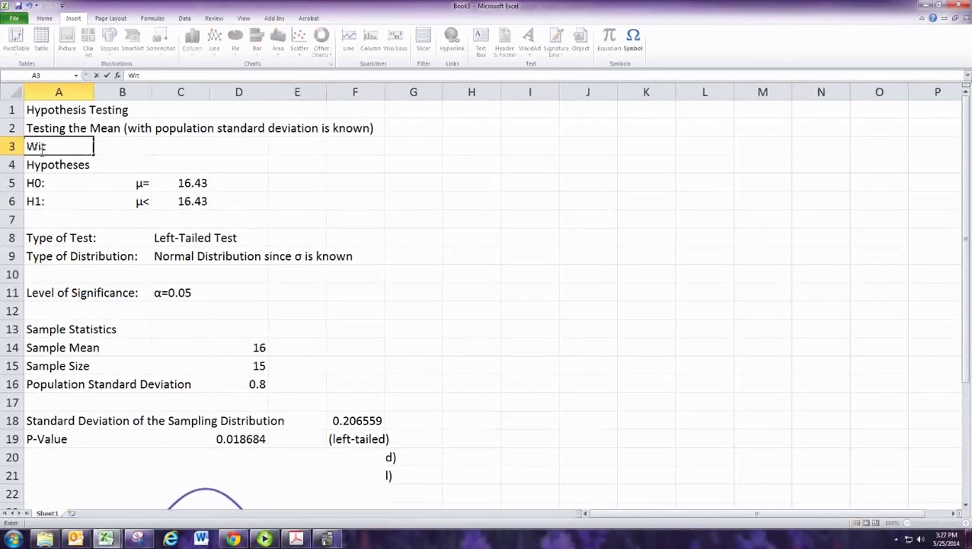
type("hout Sample Dat")
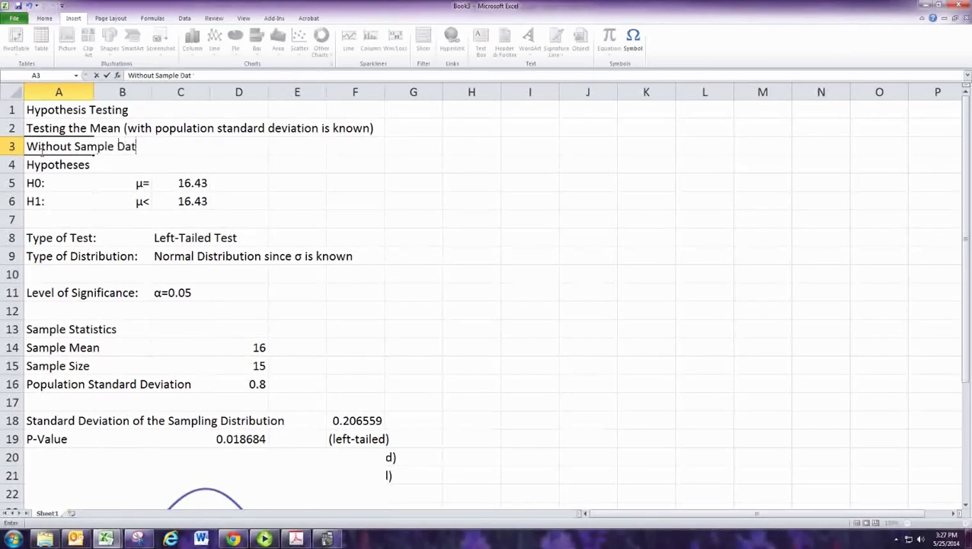
type("a")
key("Return")
Copy the whole test block A3:F31, including the graph, and paste it starting at I3
left_click(38, 150)
left_click_drag(38, 149, 359, 196)
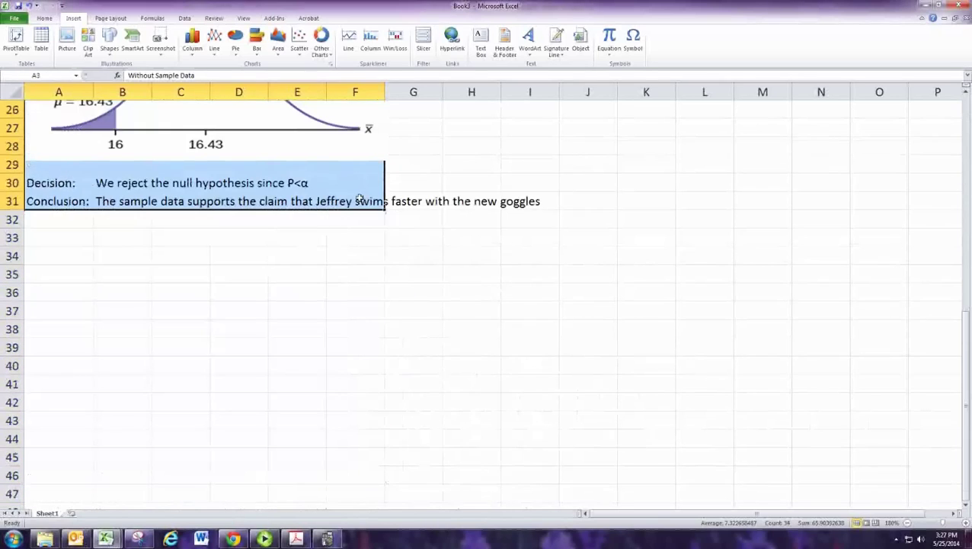
key("ctrl+c")
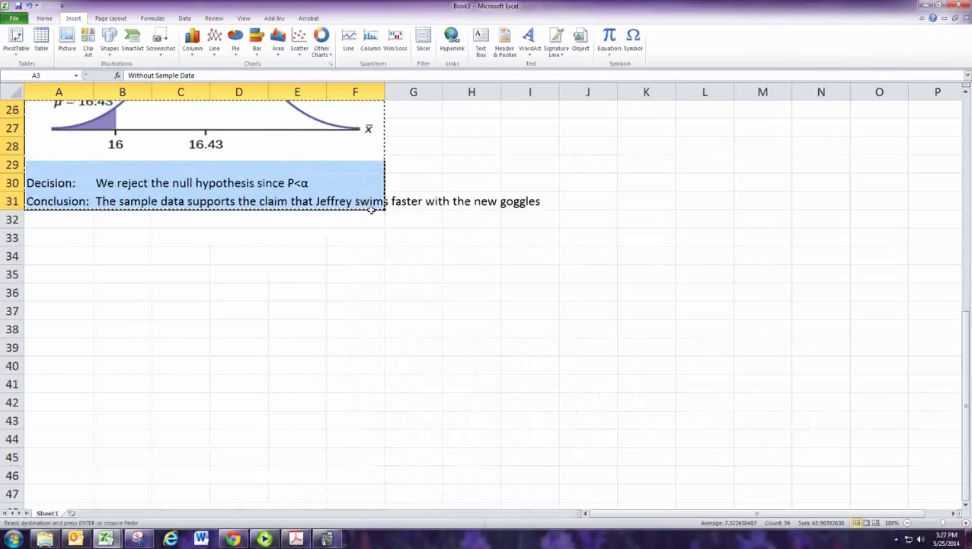
scroll(371, 209, "up", 8)
left_click(532, 147)
key("ctrl+v")
Change the copied block's subheading in I3 to "With Sample Data"
left_click(537, 145)
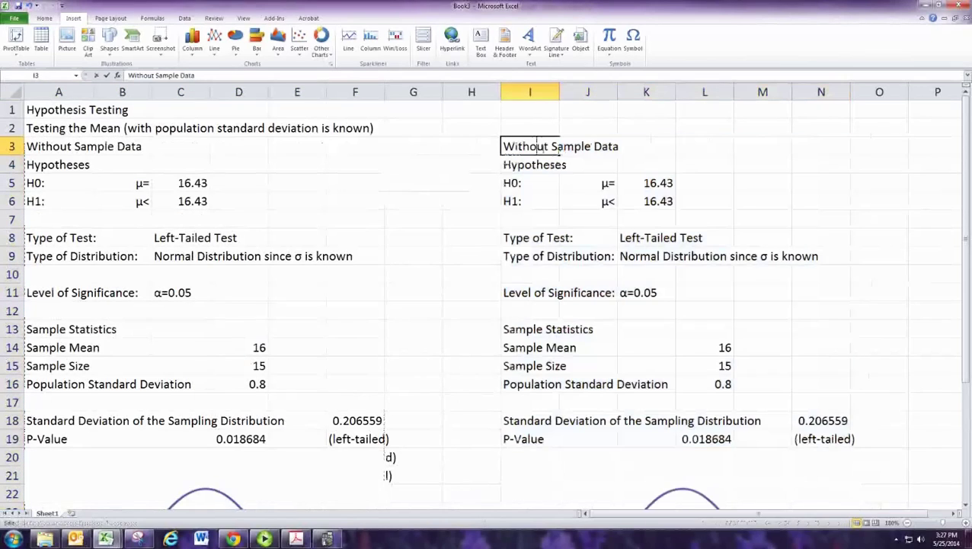
double_click(537, 147)
key("BackSpace")
key("BackSpace")
key("BackSpace")
key("Return")
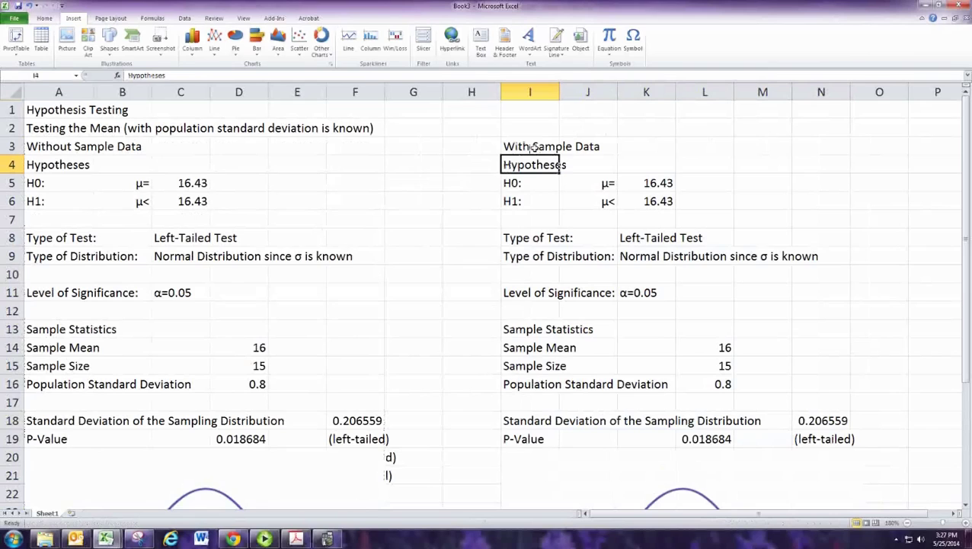
Enter the heading "Sample Data" in P13 and the placeholder "put data here" beneath it in P14
key("Down")
key("Down")
key("Down")
key("Down")
key("Down")
key("Down")
key("Down")
key("Down")
key("Down")
key("Down")
key("Right")
key("Right")
key("Right")
key("Right")
key("Right")
key("Right")
key("Right")
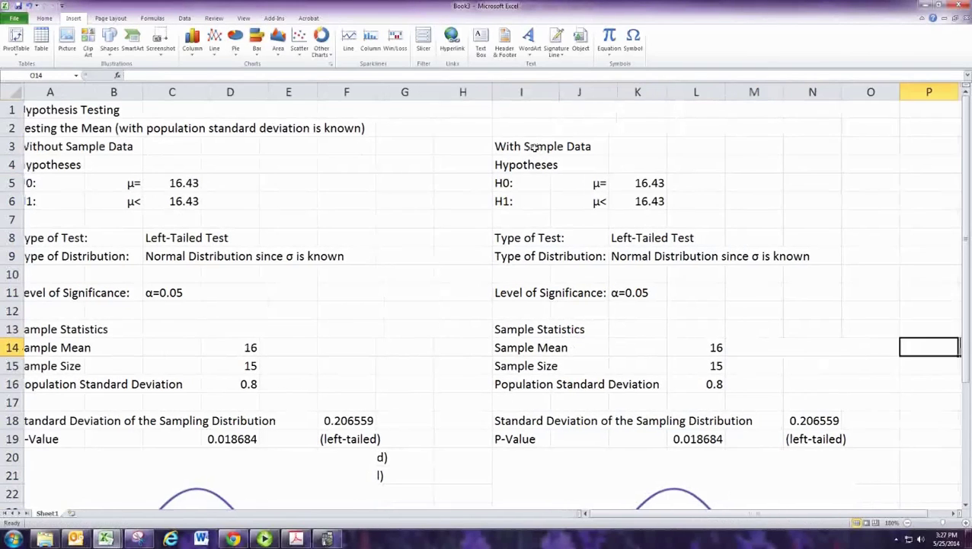
key("Right")
key("Right")
key("Left")
key("Left")
key("Up")
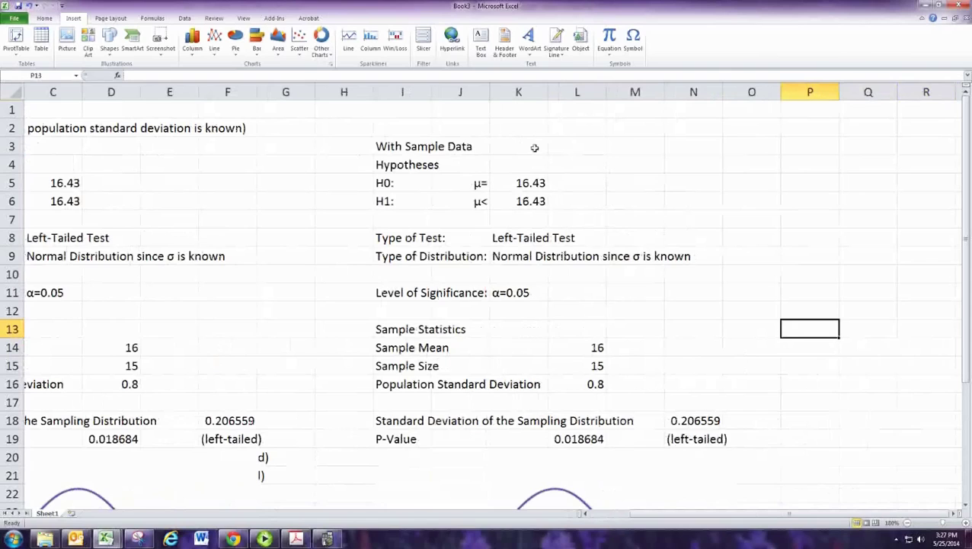
type("Sample Data")
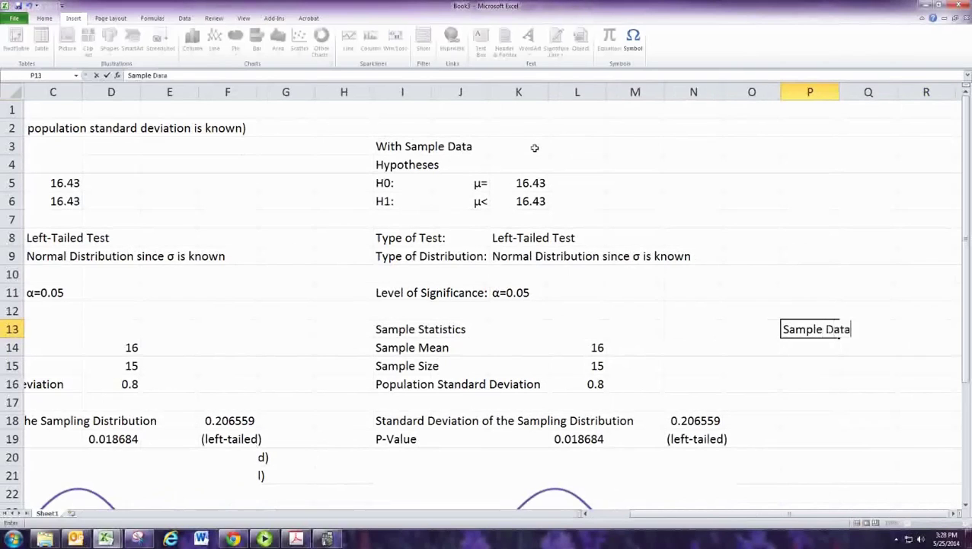
key("Return")
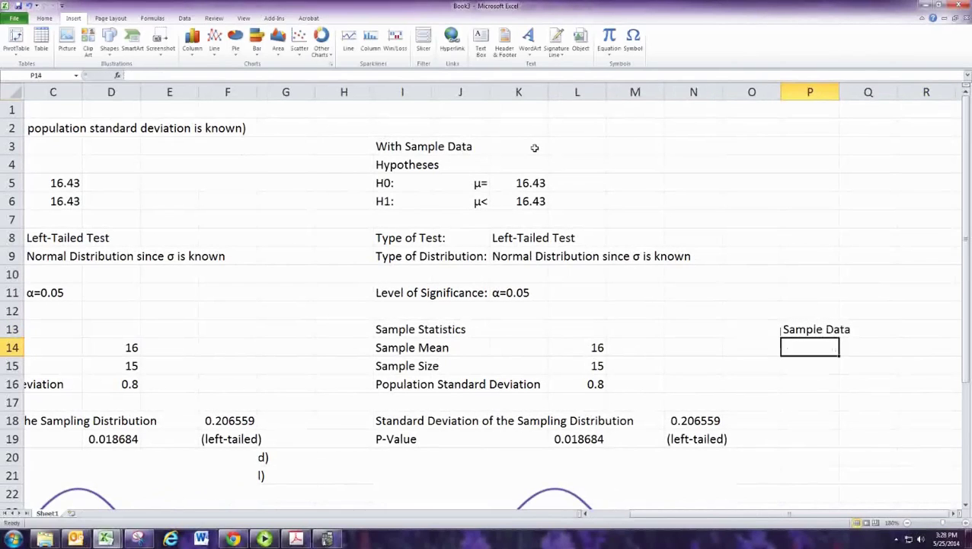
type("put data ")
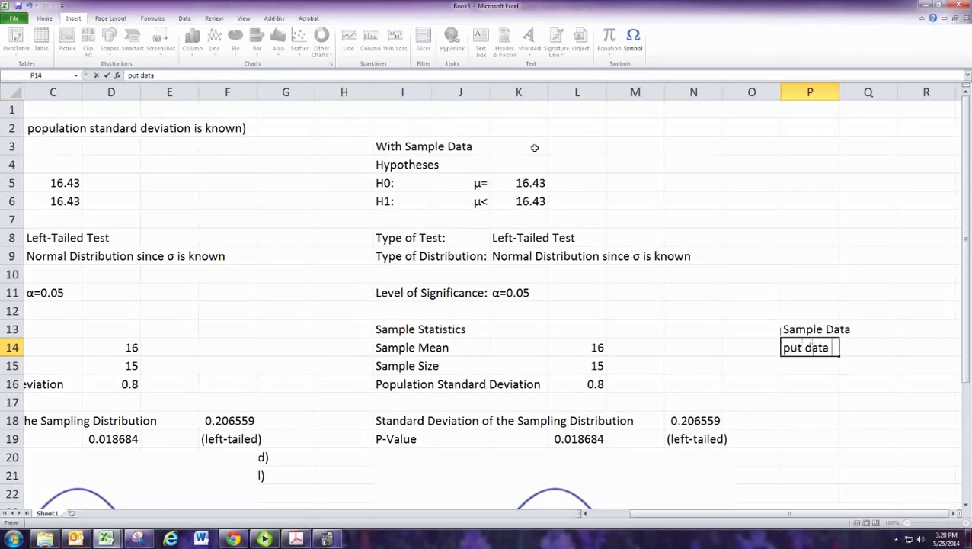
type("here")
key("Return")
Replace the copied block's sample mean in L14 with the formula =AVERAGE(P14:P80)
key("Up")
key("Left")
key("Left")
key("Left")
key("Left")
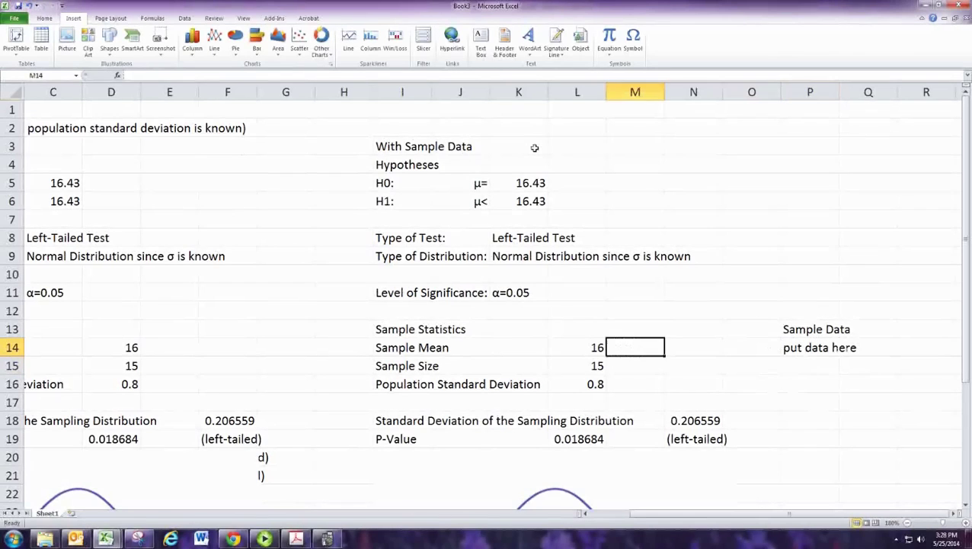
type("=AVERA")
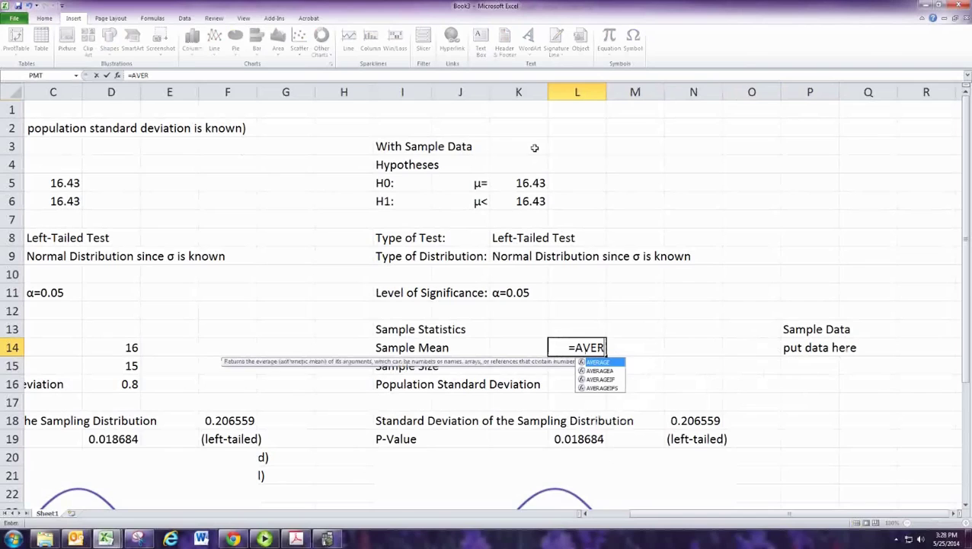
key("Tab")
key("Right")
key("Right")
key("Right")
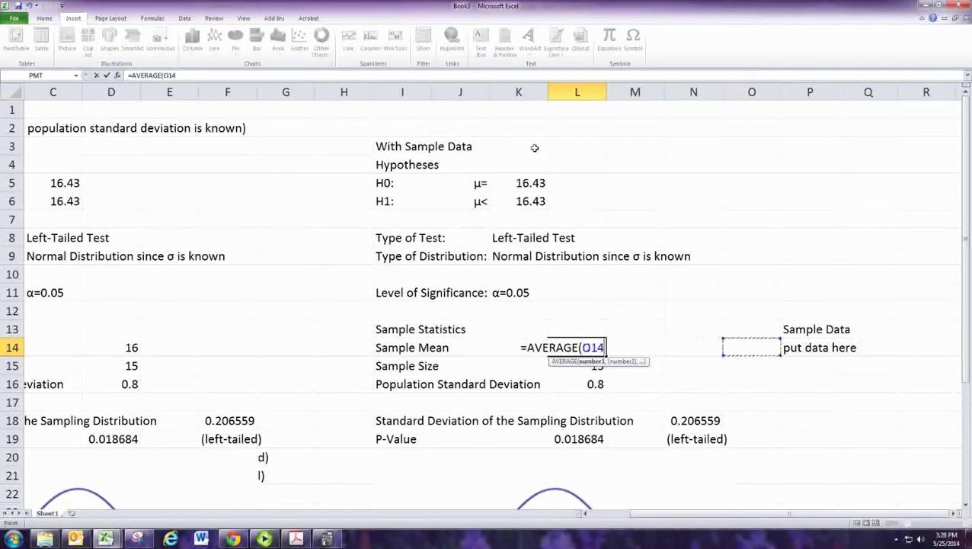
key("Right")
key("shift+Page_Down")
key("shift+Page_Down")
key("shift+Page_Down")
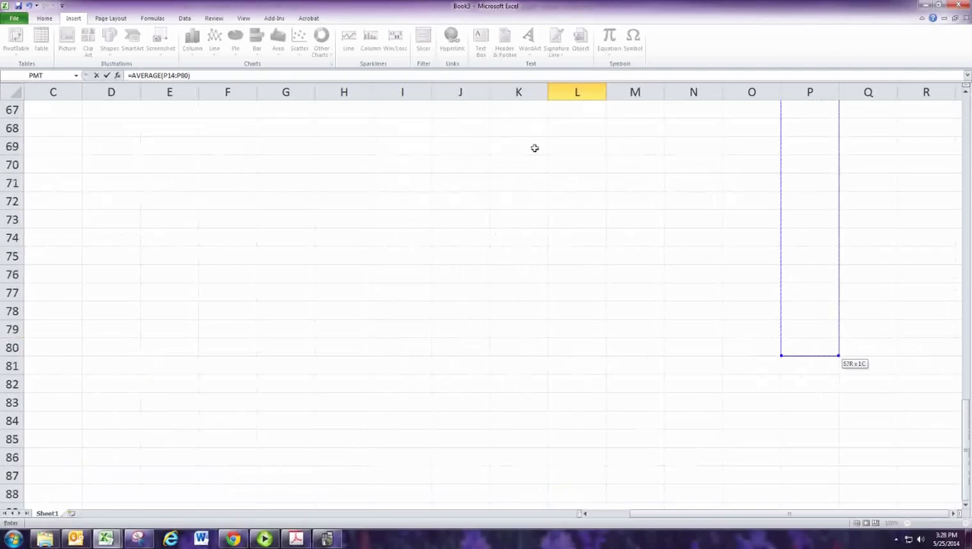
key("Return")
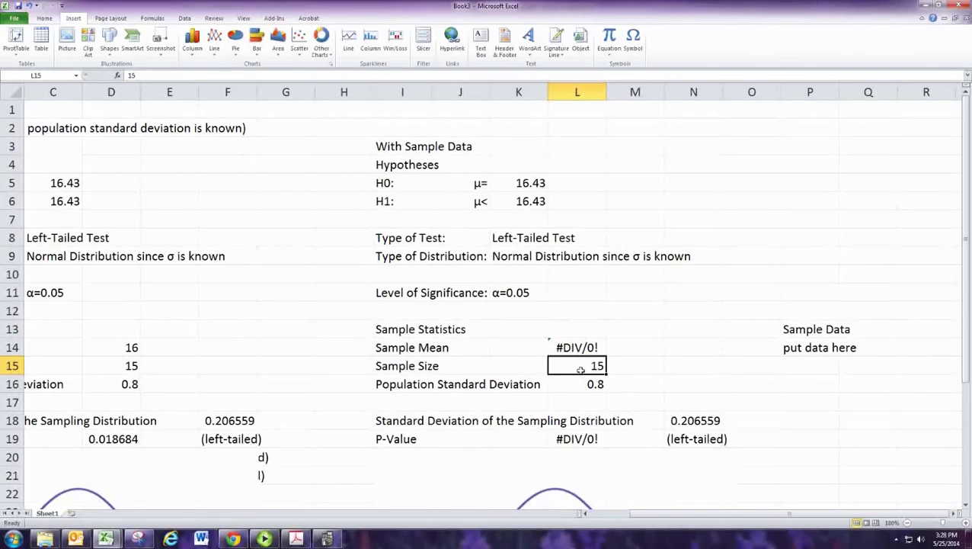
Replace the copied block's sample size in L15 with the formula =COUNT(P14:P102)
type("=COUNT")
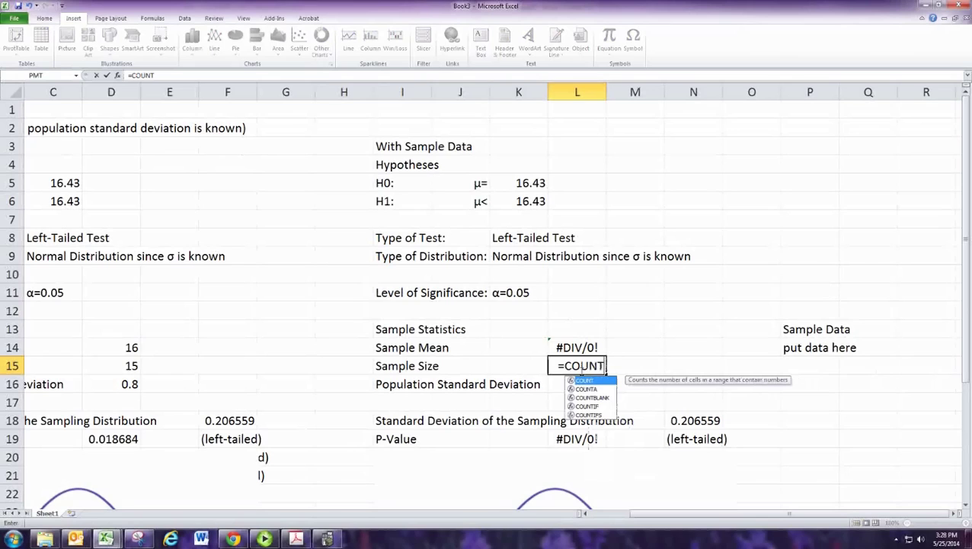
type("(")
key("Right")
key("Right")
key("Right")
key("Right")
key("Up")
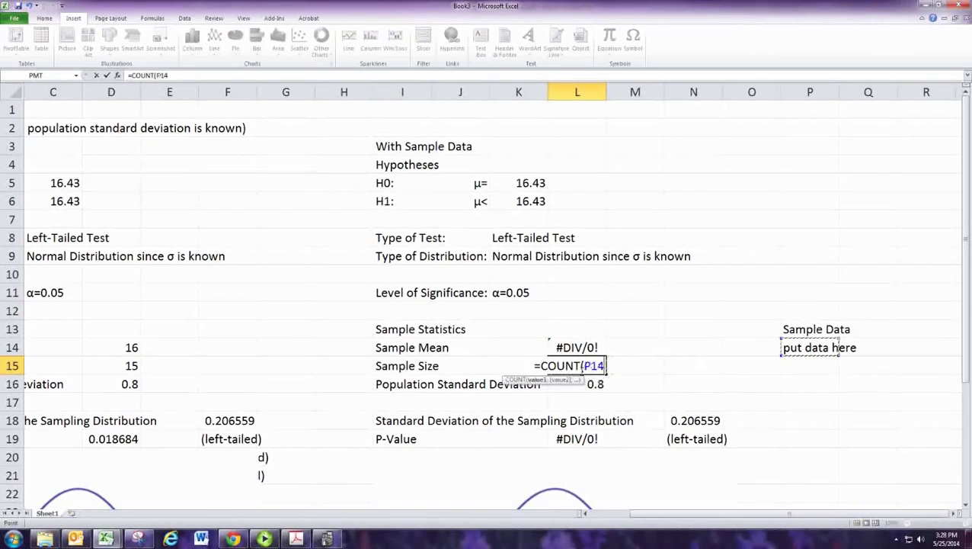
key("shift+Page_Down")
key("shift+Page_Down")
key("shift+Page_Down")
key("shift+Page_Down")
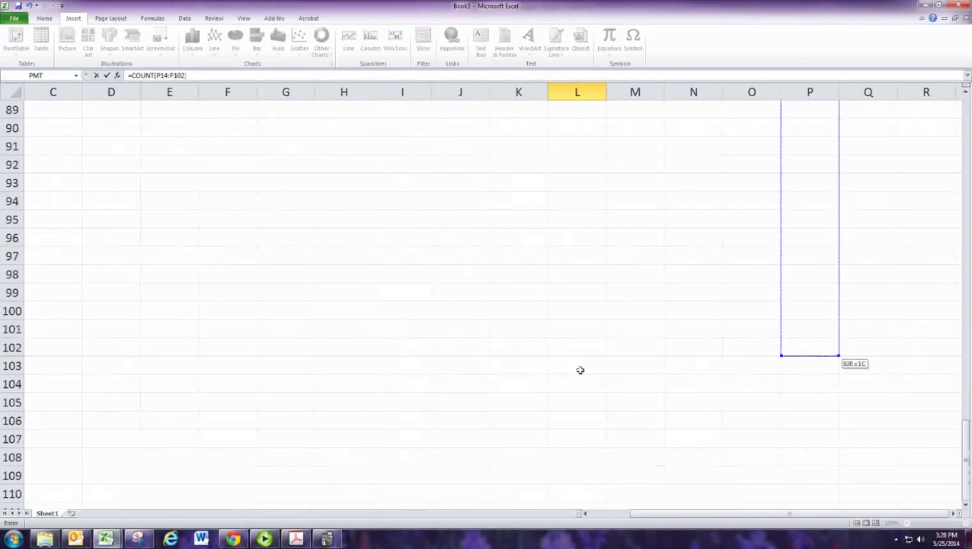
key("Return")
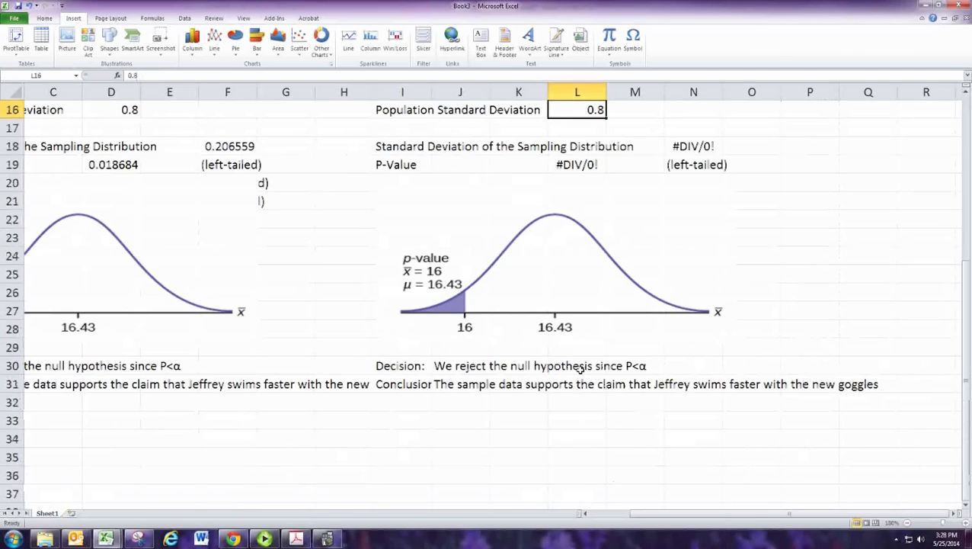
Replace the placeholder with sample data by filling P14:P28 with the value 16
scroll(826, 335, "up", 5)
left_click(822, 344)
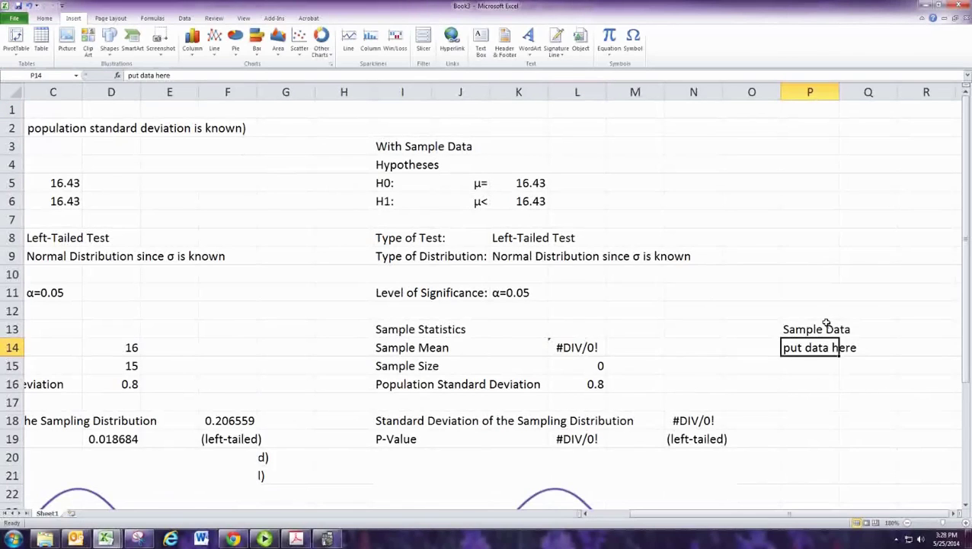
type("16")
key("Return")
type("16")
key("Return")
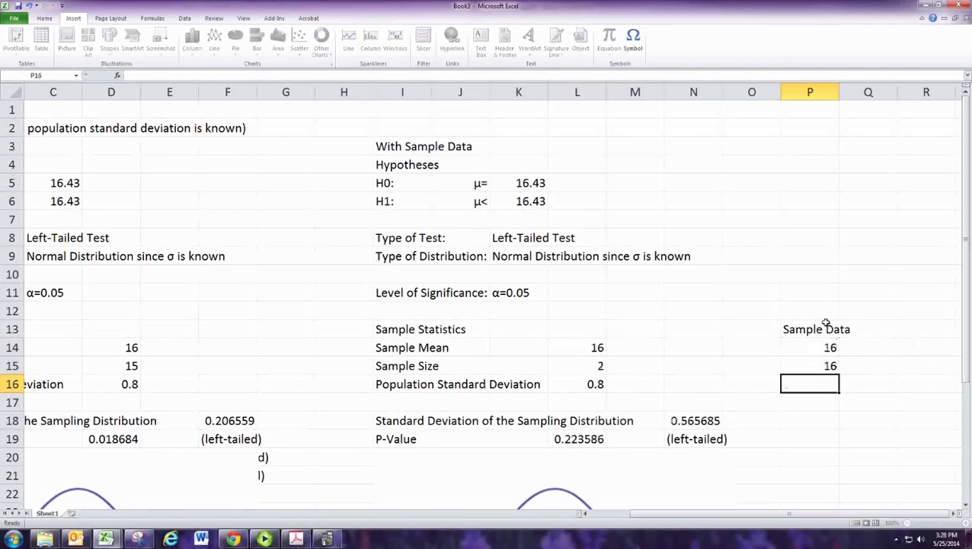
left_click_drag(824, 347, 832, 442)
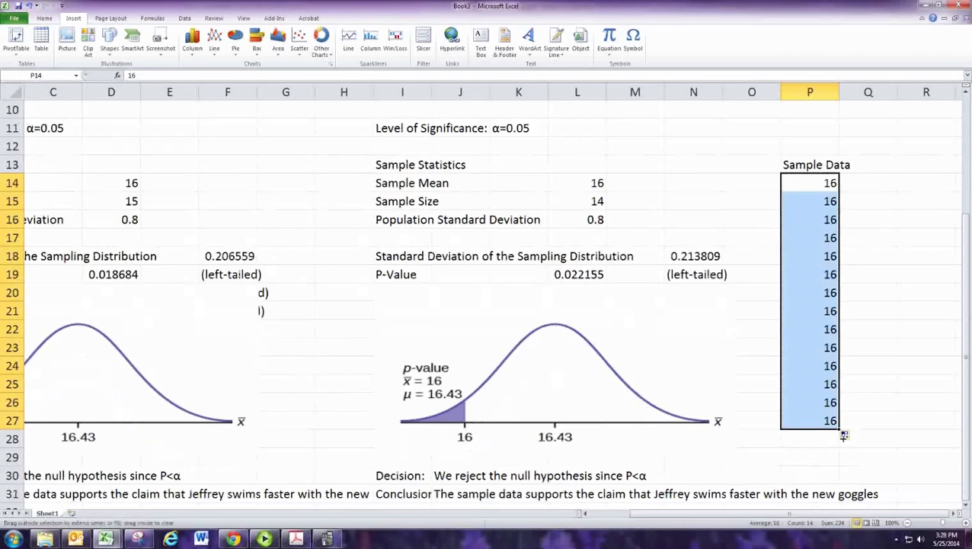
left_click_drag(844, 434, 842, 442)
Check the formulas behind the copied block's sample mean and sample size
scroll(808, 343, "up", 3)
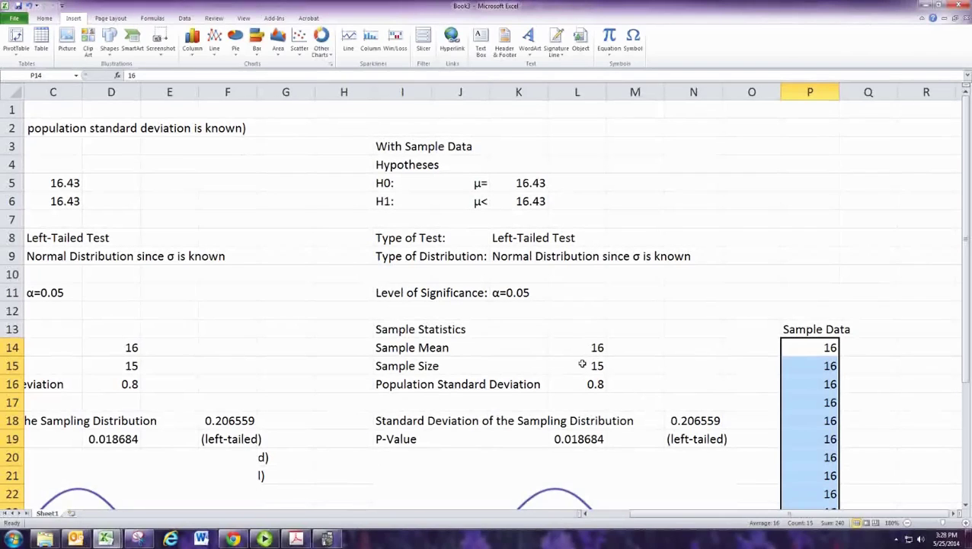
left_click(586, 352)
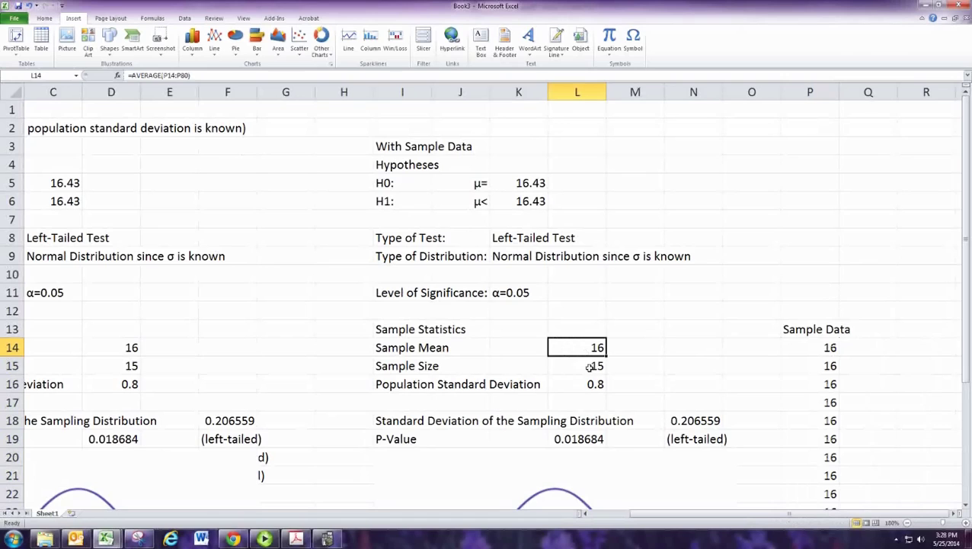
left_click(586, 371)
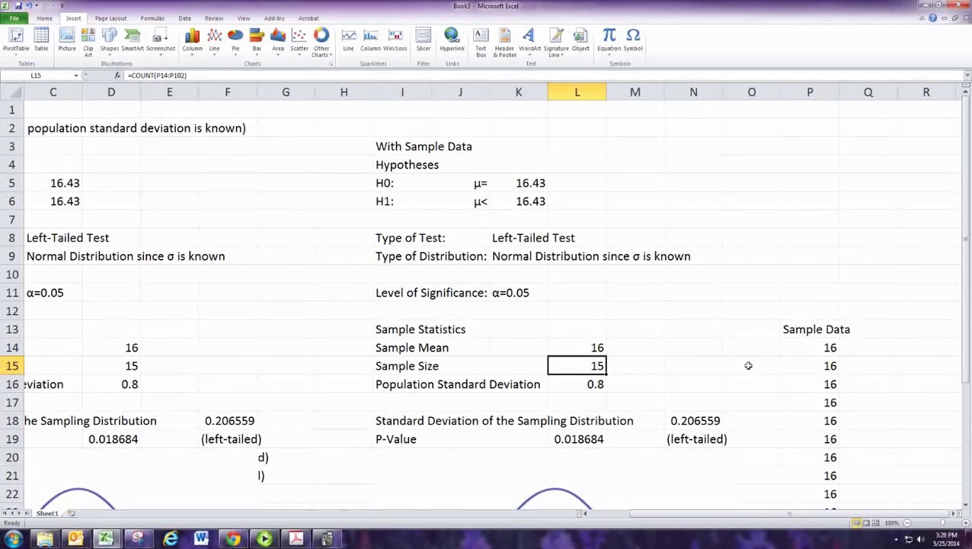
Widen column H so the first block's full conclusion sentence in row 31 fits before the second block
scroll(747, 361, "down", 2)
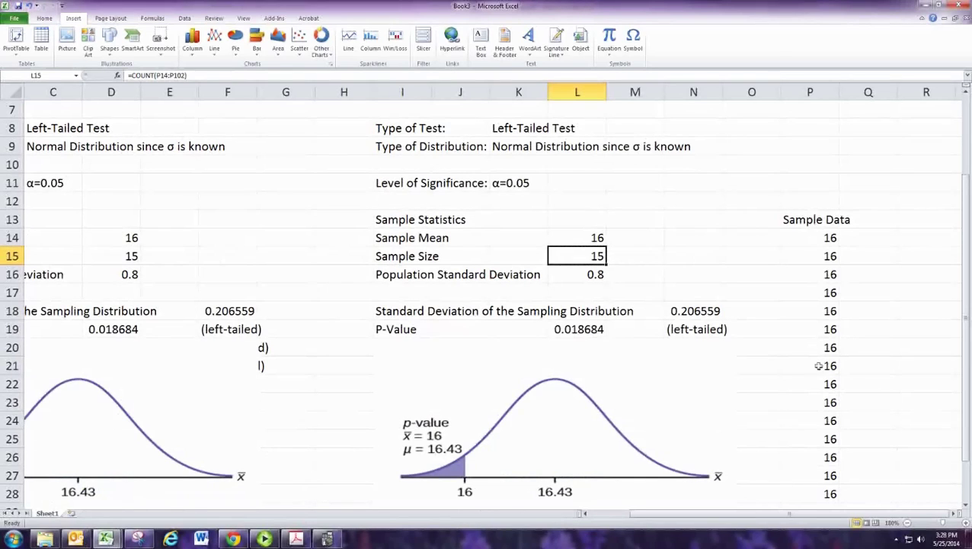
scroll(744, 409, "down", 3)
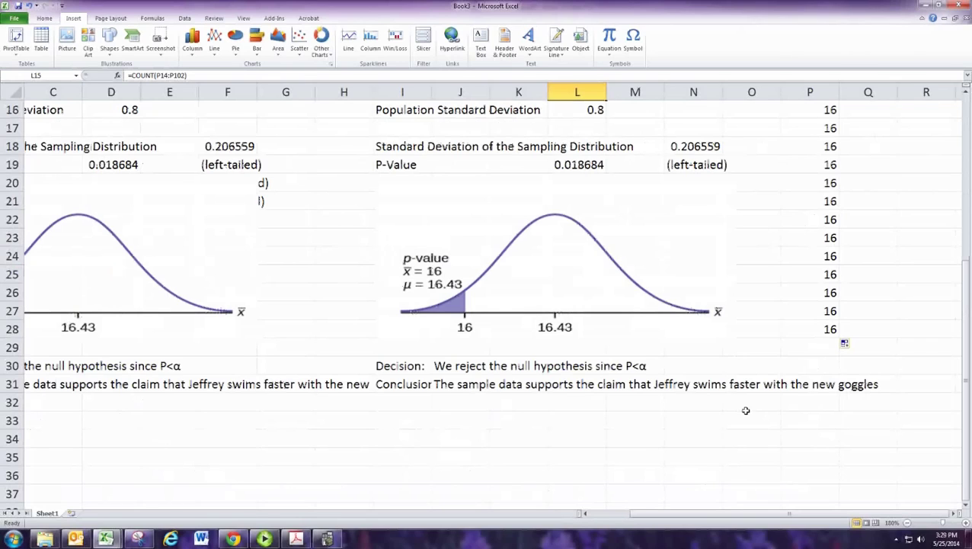
left_click_drag(373, 92, 418, 92)
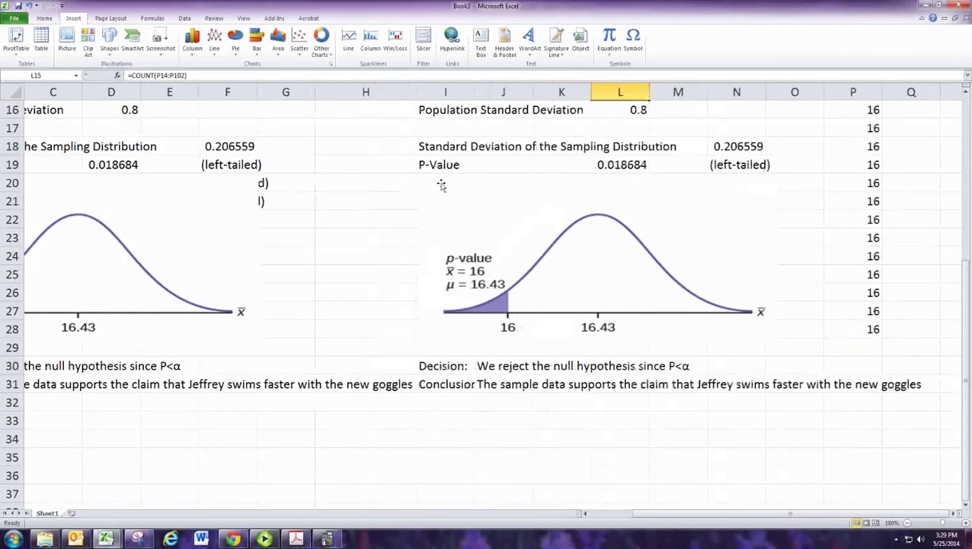
Examine the data ranges used by the AVERAGE formula in L14 and the COUNT formula in L15
scroll(507, 335, "up", 5)
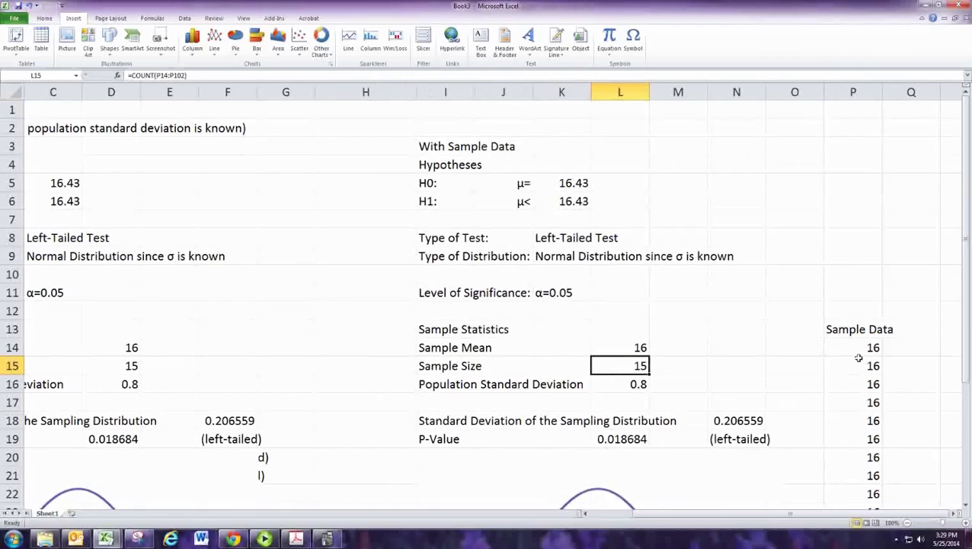
double_click(637, 352)
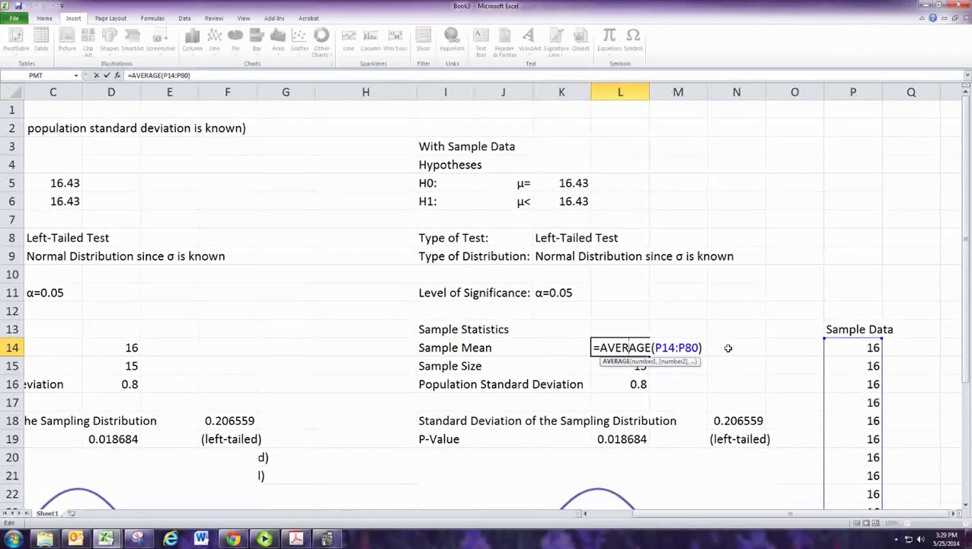
key("Return")
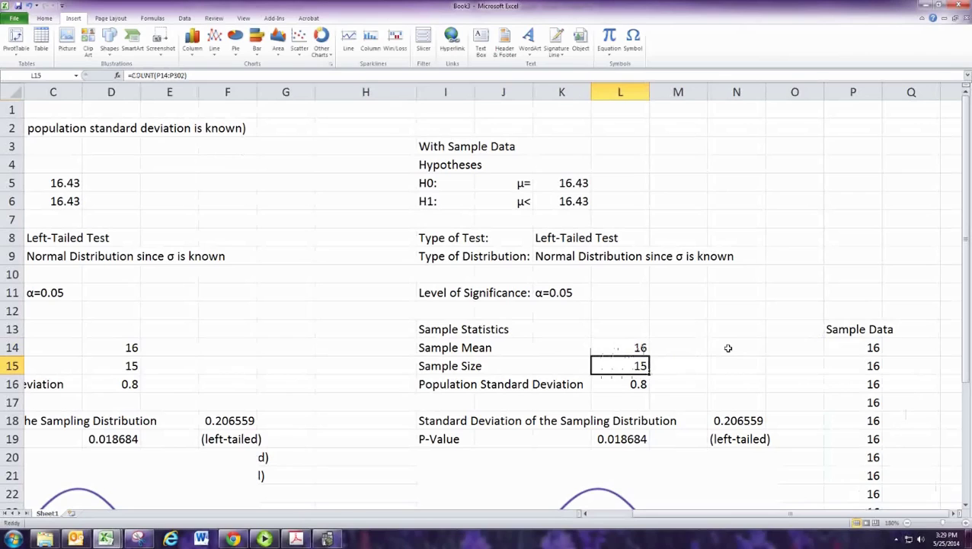
double_click(647, 369)
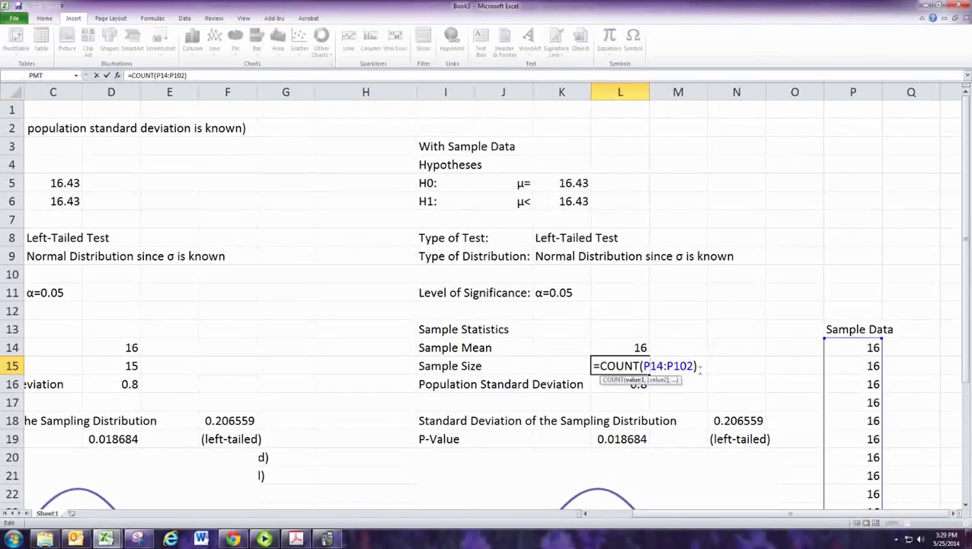
key("Return")
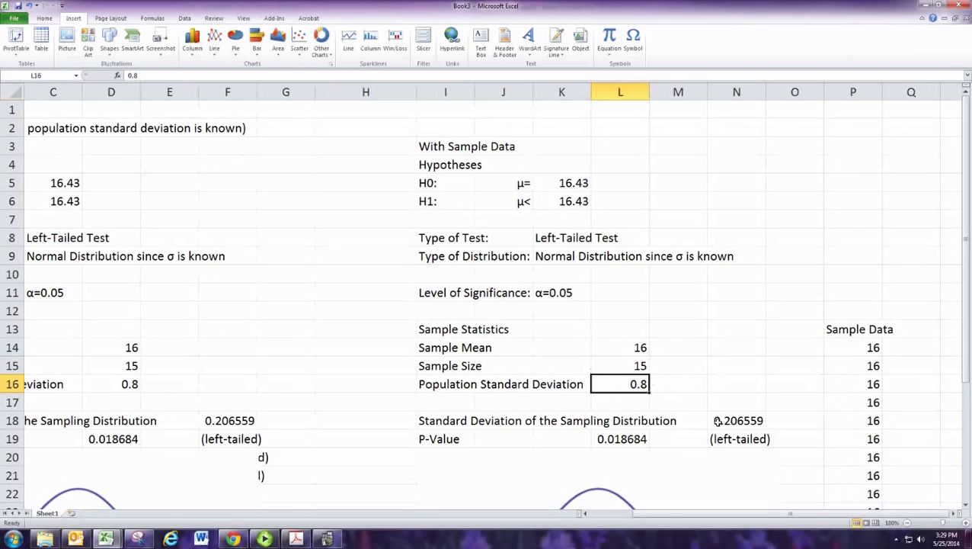
Bring up the sheet options for Sheet1
left_click_drag(668, 515, 553, 501)
right_click(44, 514)
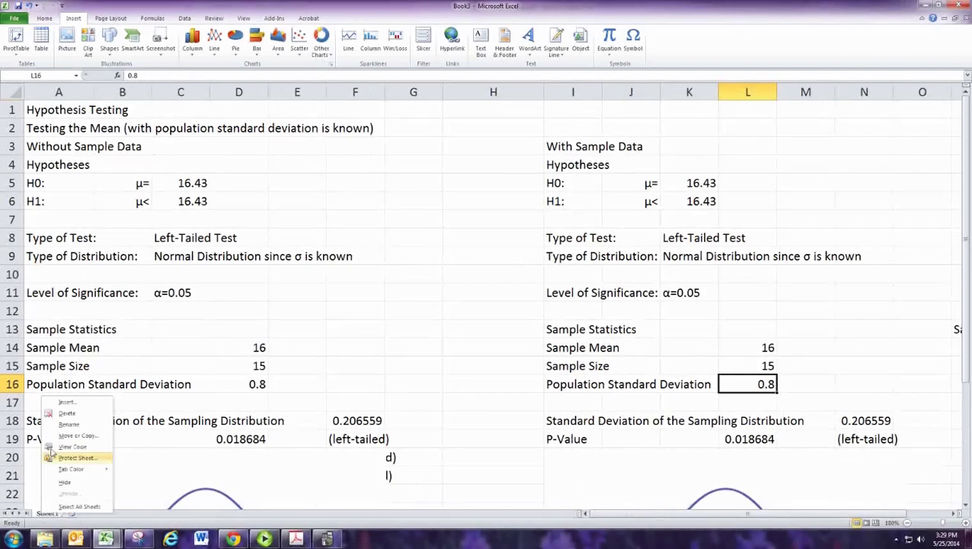